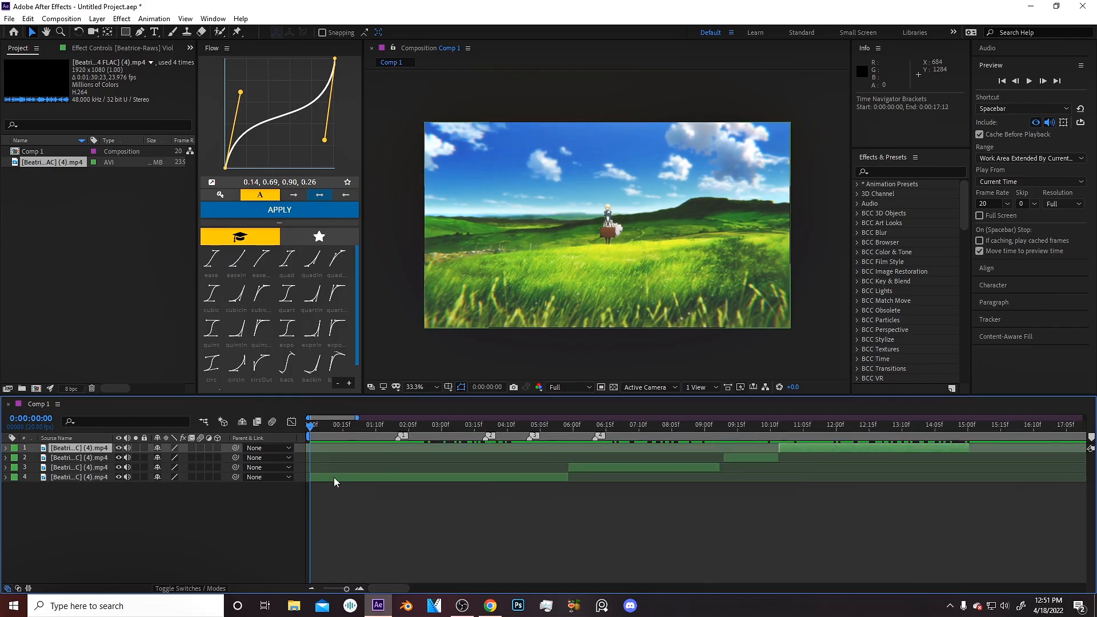
# Select the fourth layer, move two frames past the composition start and split the layer there.
pyautogui.click(336, 477)
pyautogui.scroll(3, 337, 483)
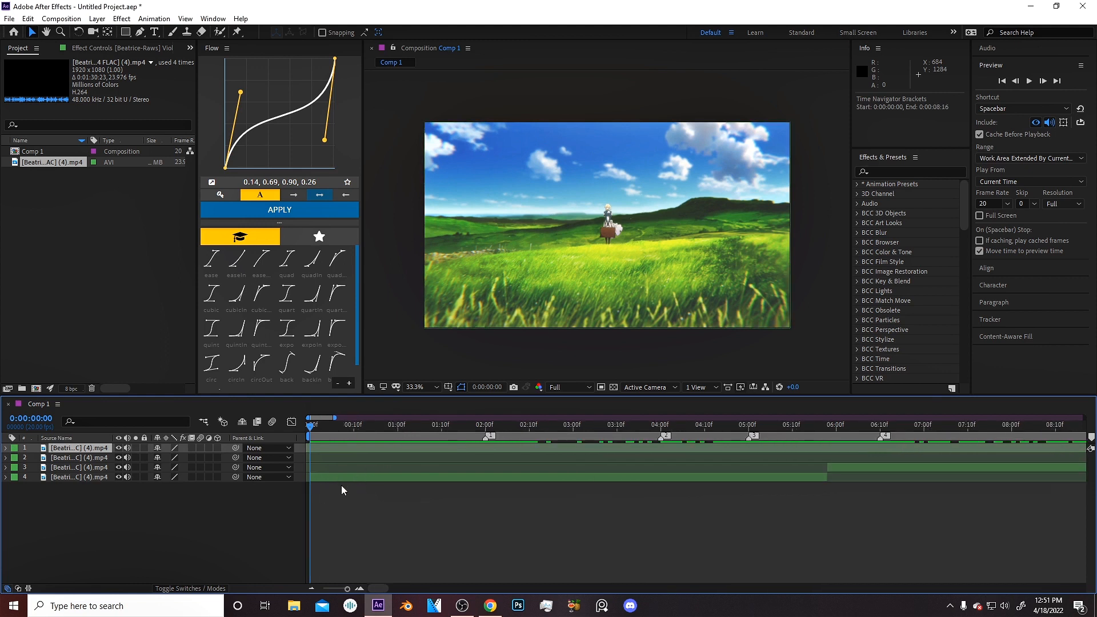
pyautogui.press('space')
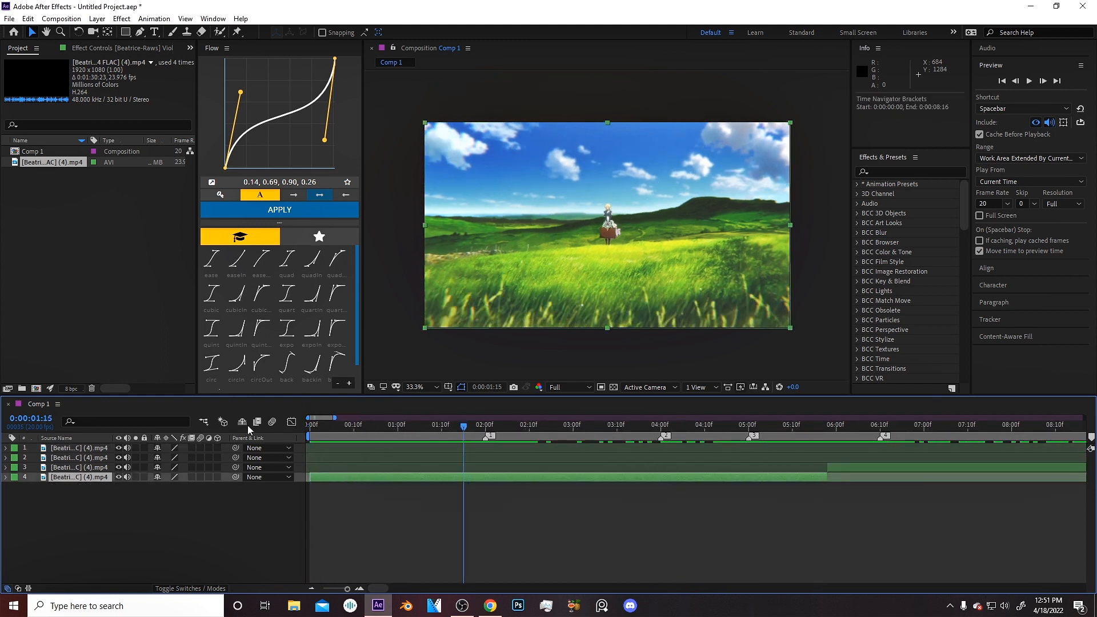
pyautogui.moveTo(410, 425); pyautogui.dragTo(22, 447)
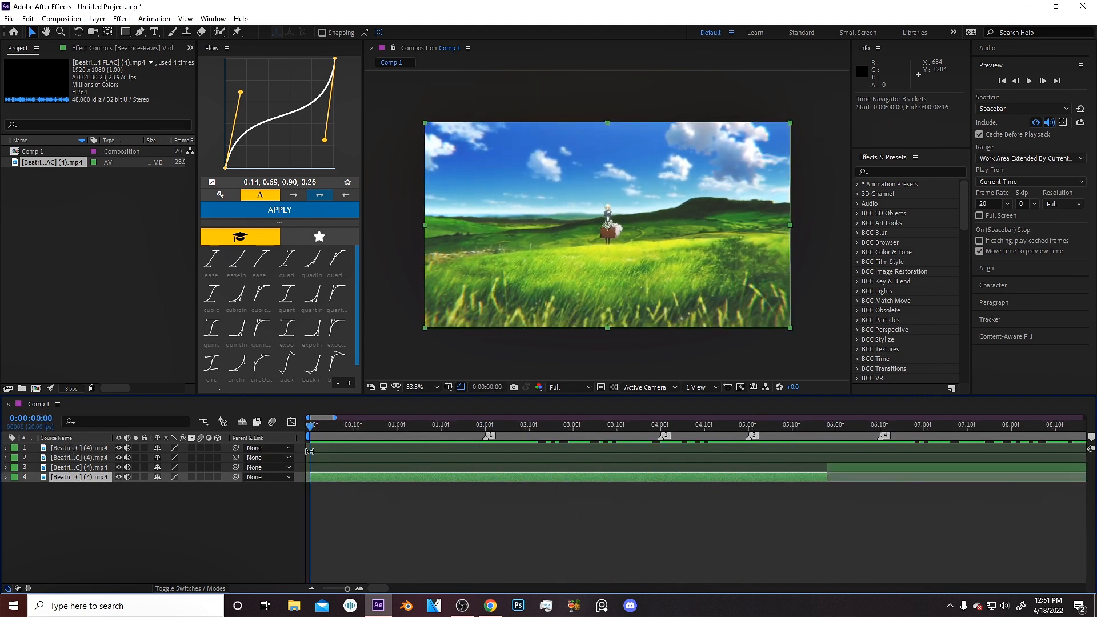
pyautogui.press('Home')
pyautogui.click(1045, 83)
pyautogui.click(1045, 82)
pyautogui.hotkey('ctrl', 'shift', 'd')
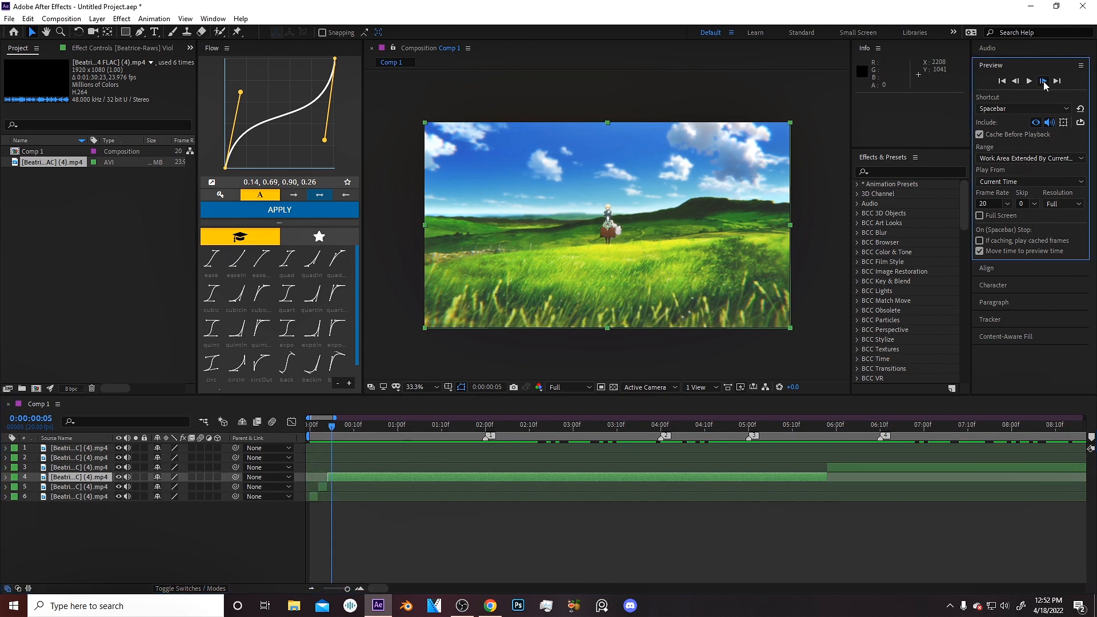
# Repeatedly advance a few frames at a time and split the layer at each new position, creating many short slices.
pyautogui.click(1043, 81)
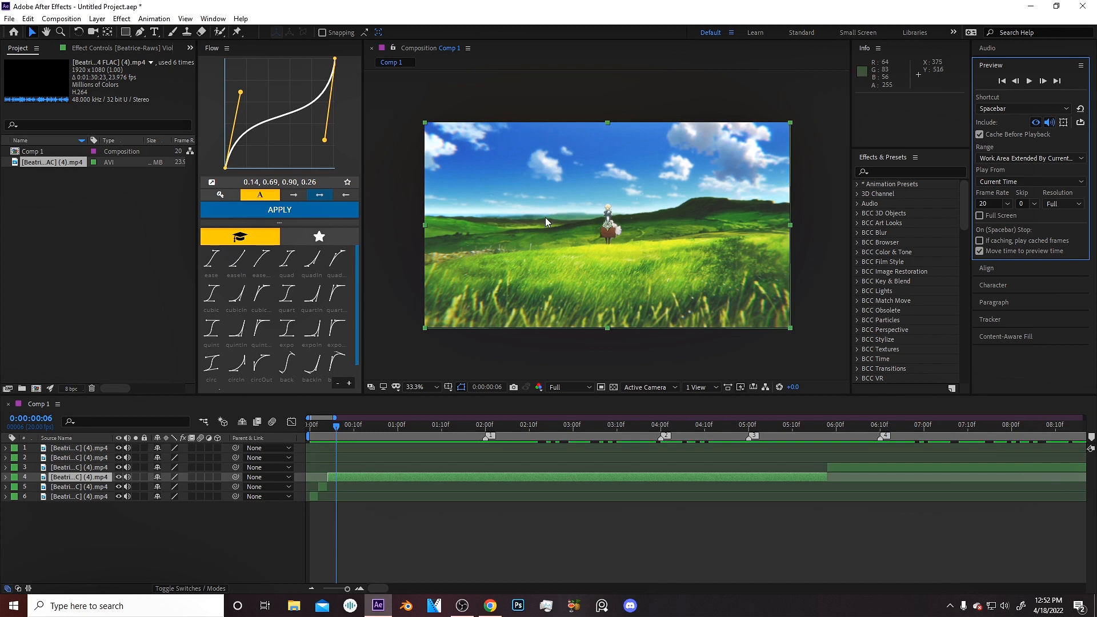
pyautogui.click(1043, 80)
pyautogui.click(1043, 80)
pyautogui.hotkey('ctrl', 'shift', 'd')
pyautogui.click(1043, 82)
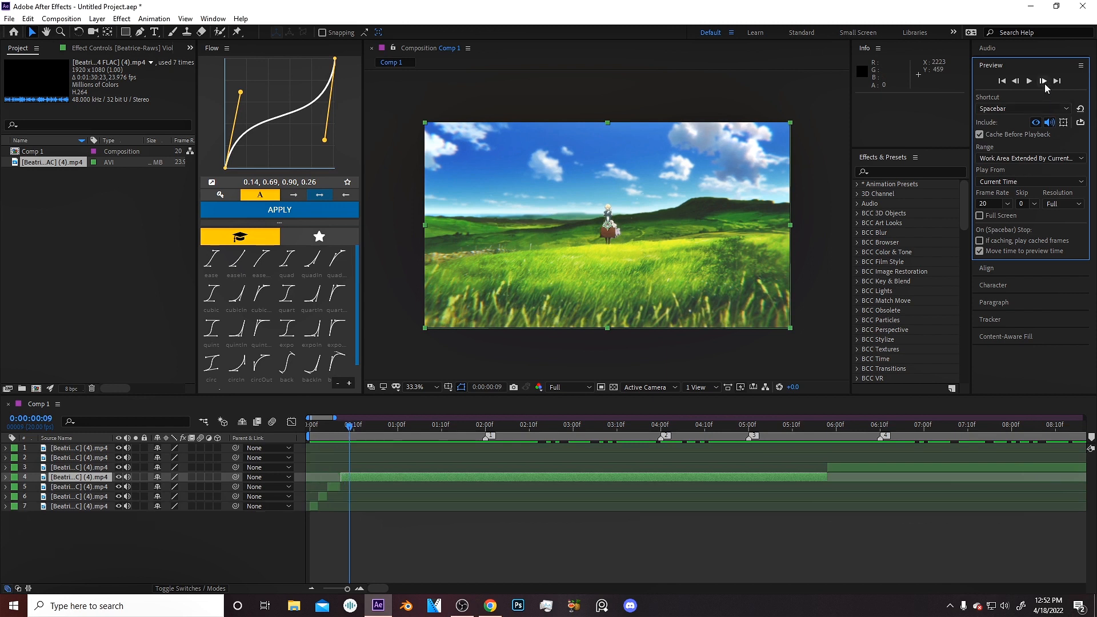
pyautogui.hotkey('ctrl', 'shift', 'd')
pyautogui.click(1043, 82)
pyautogui.click(1043, 81)
pyautogui.click(1043, 82)
pyautogui.hotkey('ctrl', 'shift', 'd')
pyautogui.click(1043, 82)
pyautogui.click(1043, 82)
pyautogui.hotkey('ctrl', 'shift', 'd')
pyautogui.click(1043, 81)
pyautogui.click(1043, 81)
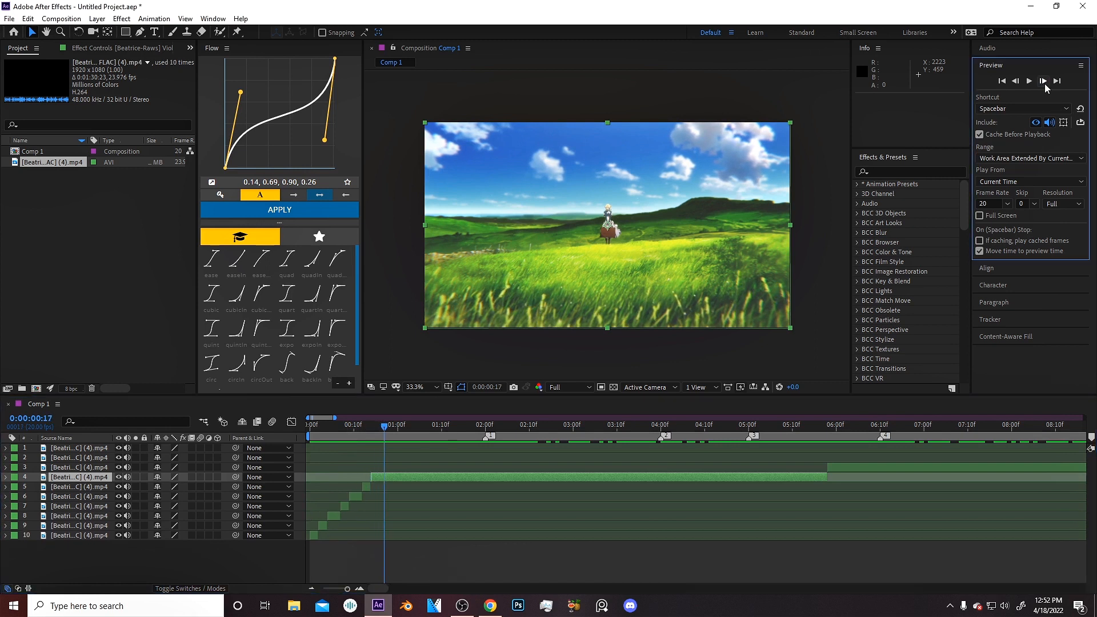
pyautogui.hotkey('ctrl', 'shift', 'd')
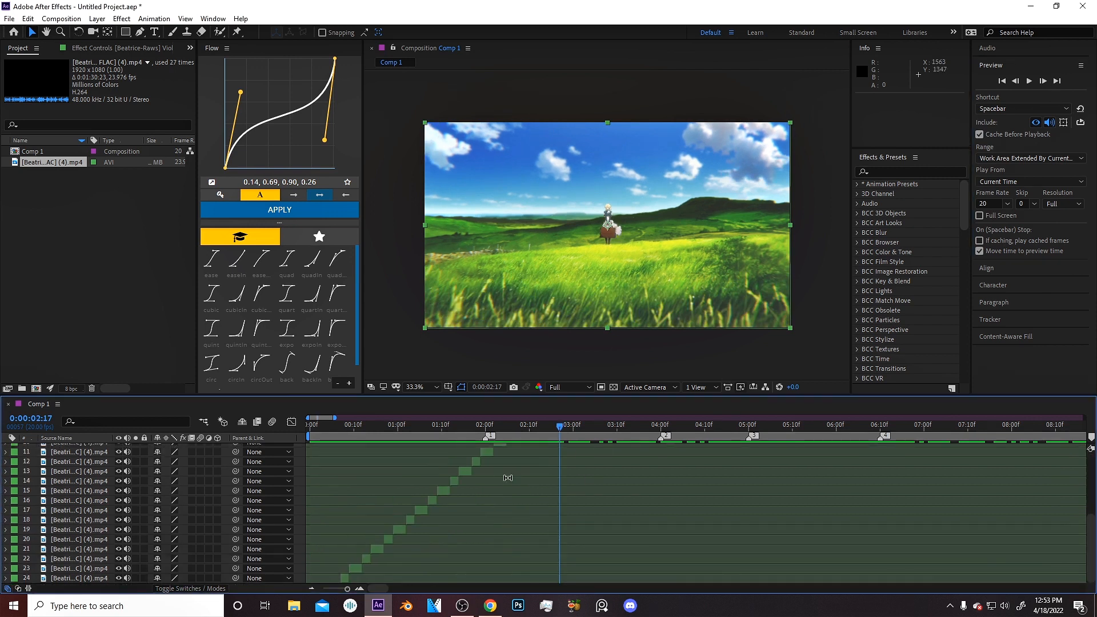
# Scroll through the layer stack and timeline to inspect the staircase of split slices.
pyautogui.scroll(-5, 466, 518)
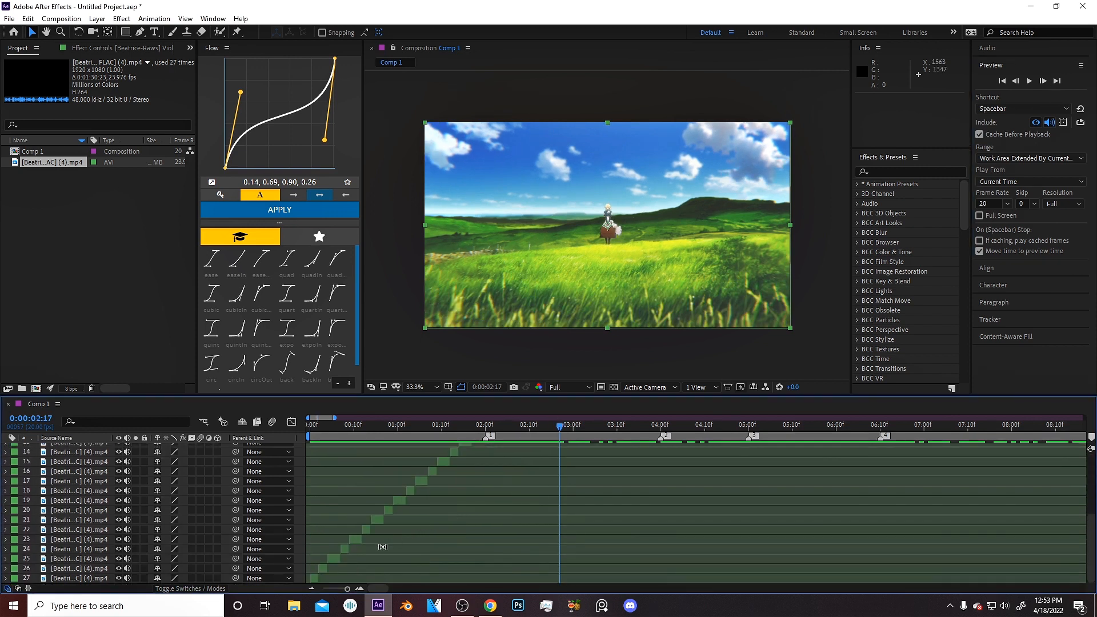
pyautogui.scroll(5, 482, 448)
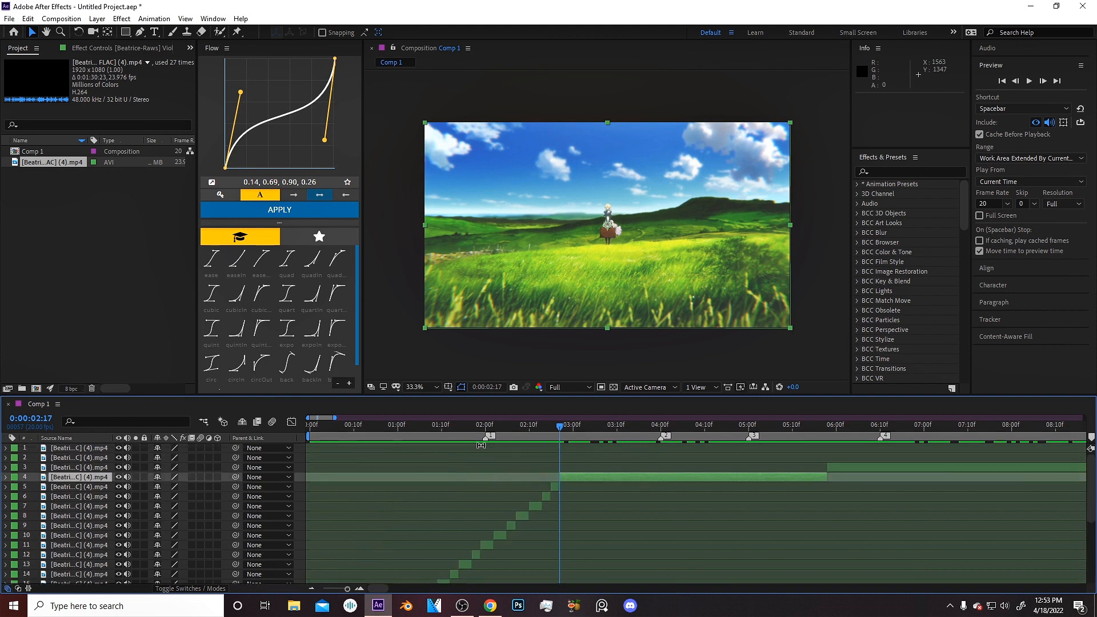
pyautogui.click(485, 424)
pyautogui.click(556, 485)
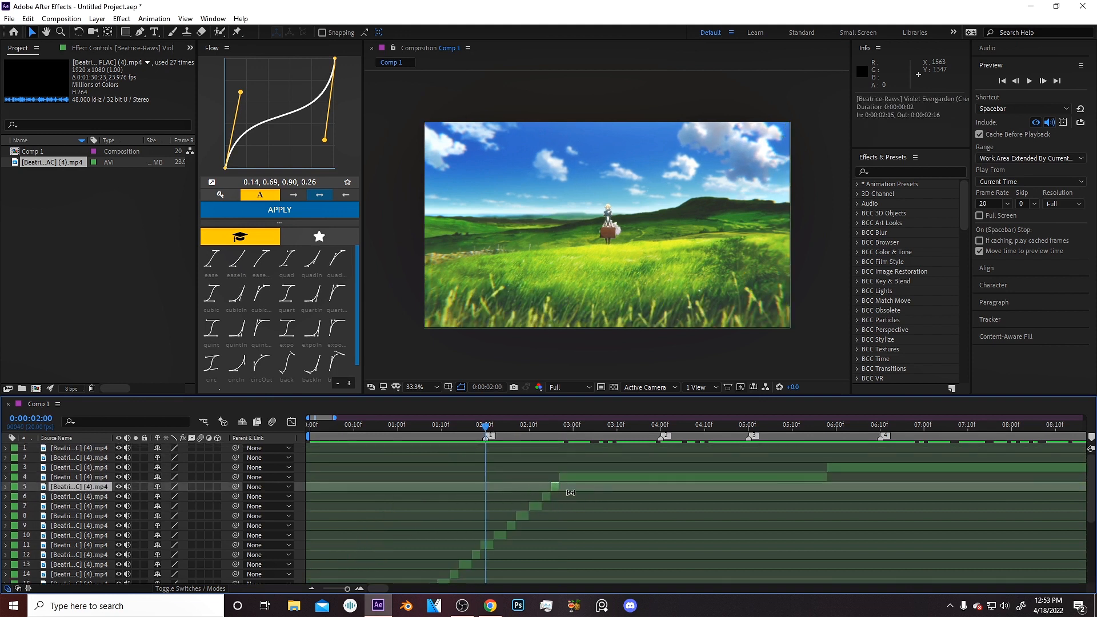
pyautogui.scroll(-5, 320, 553)
pyautogui.hscroll(2, 315, 567)
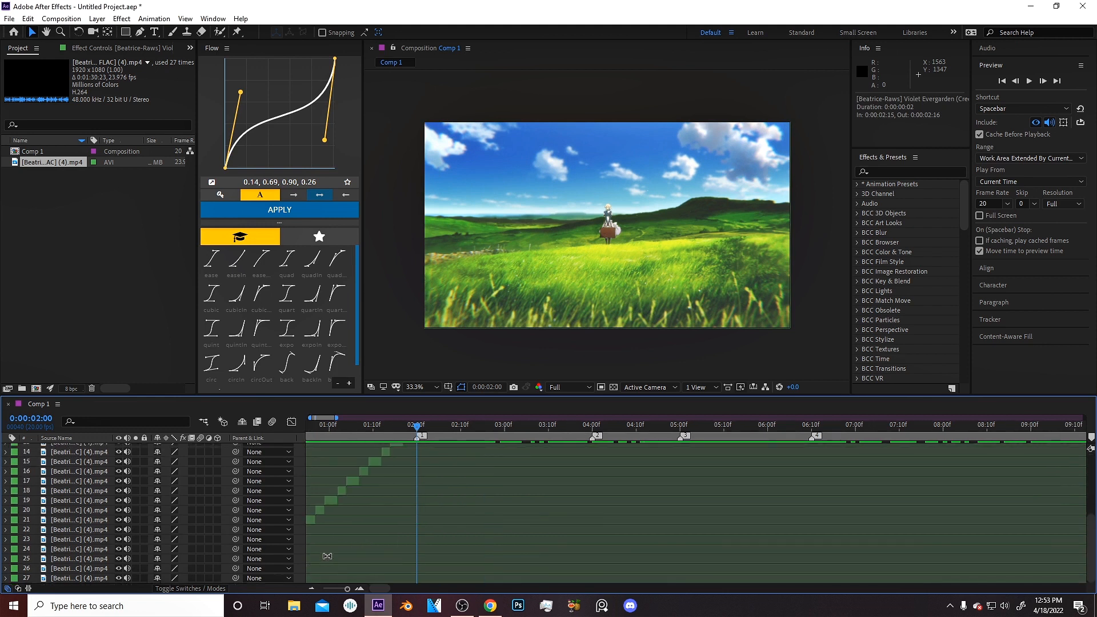
pyautogui.scroll(-3, 323, 540)
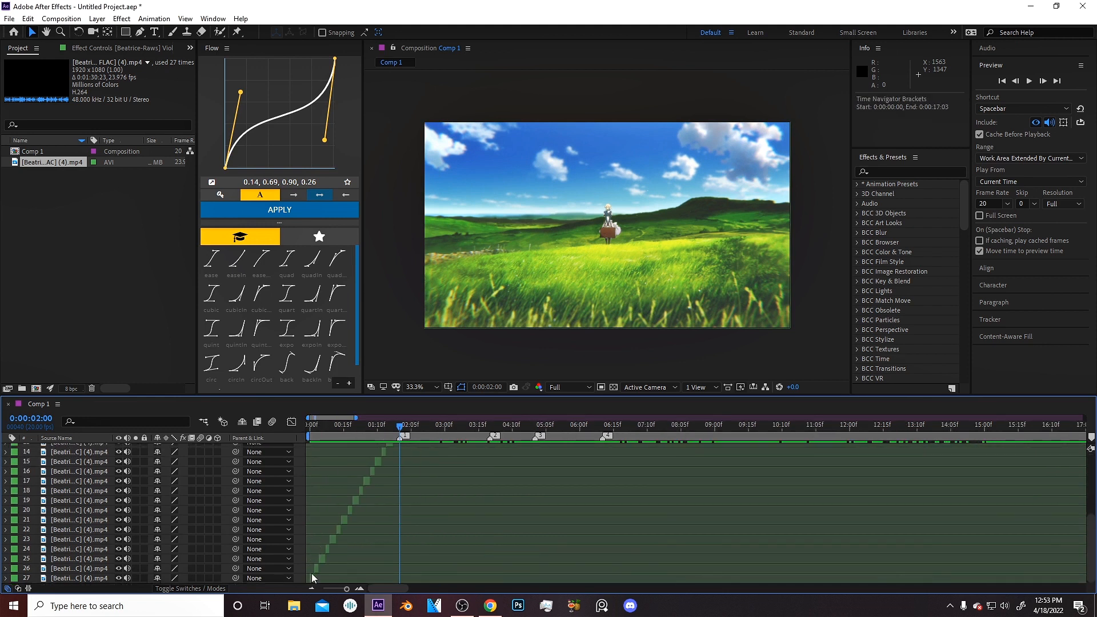
# Select all layers and nudge them slightly along the timeline, then deselect.
pyautogui.hotkey('ctrl', 'a')
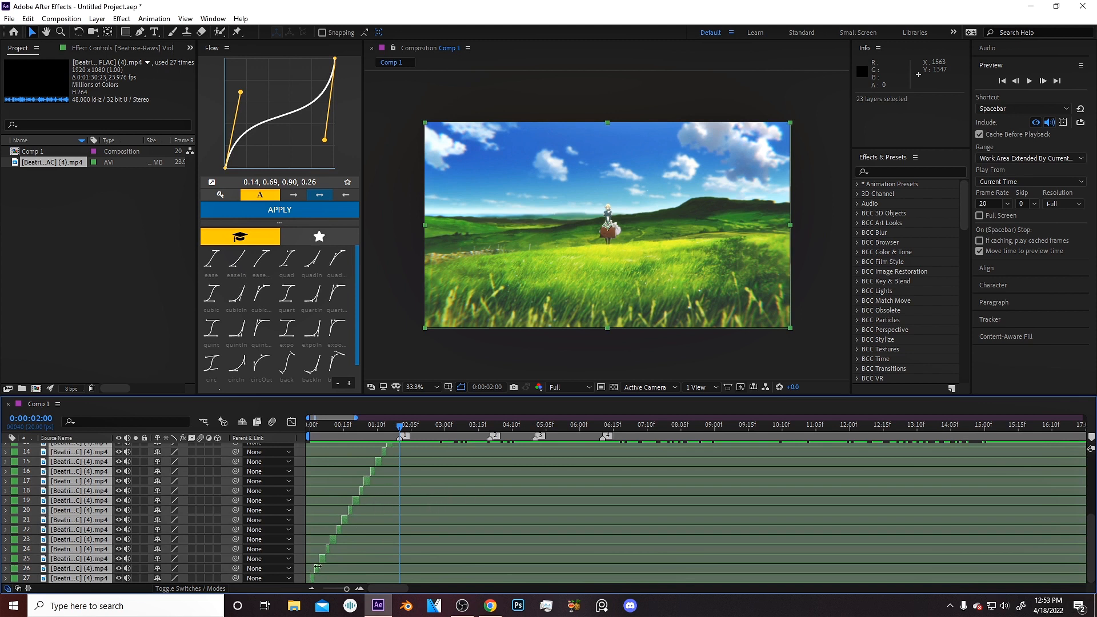
pyautogui.moveTo(315, 577); pyautogui.dragTo(312, 577)
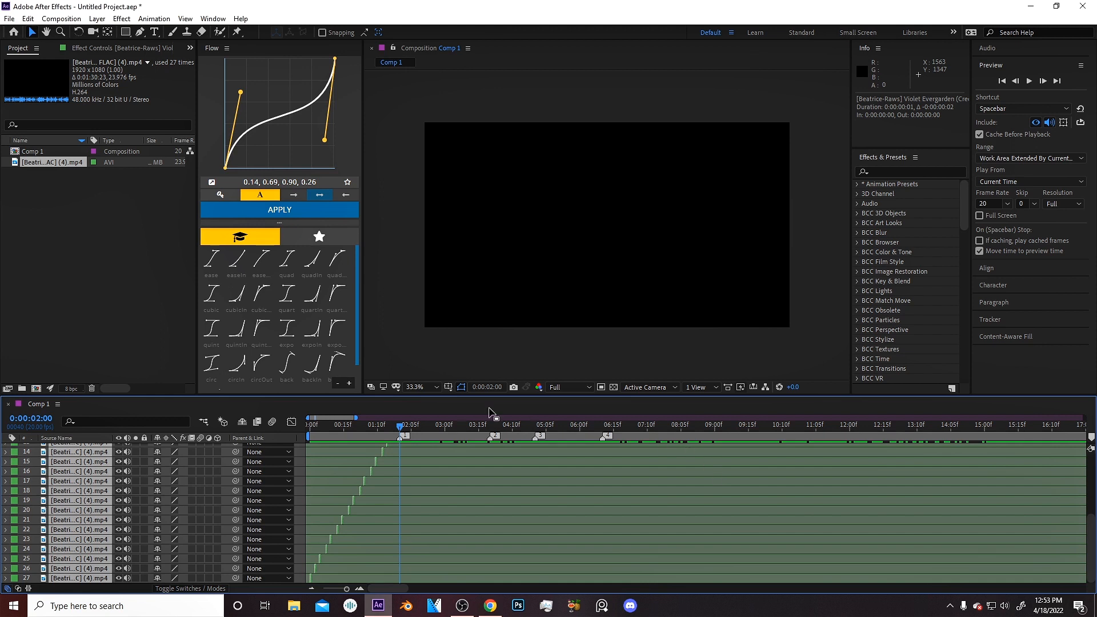
pyautogui.click(393, 334)
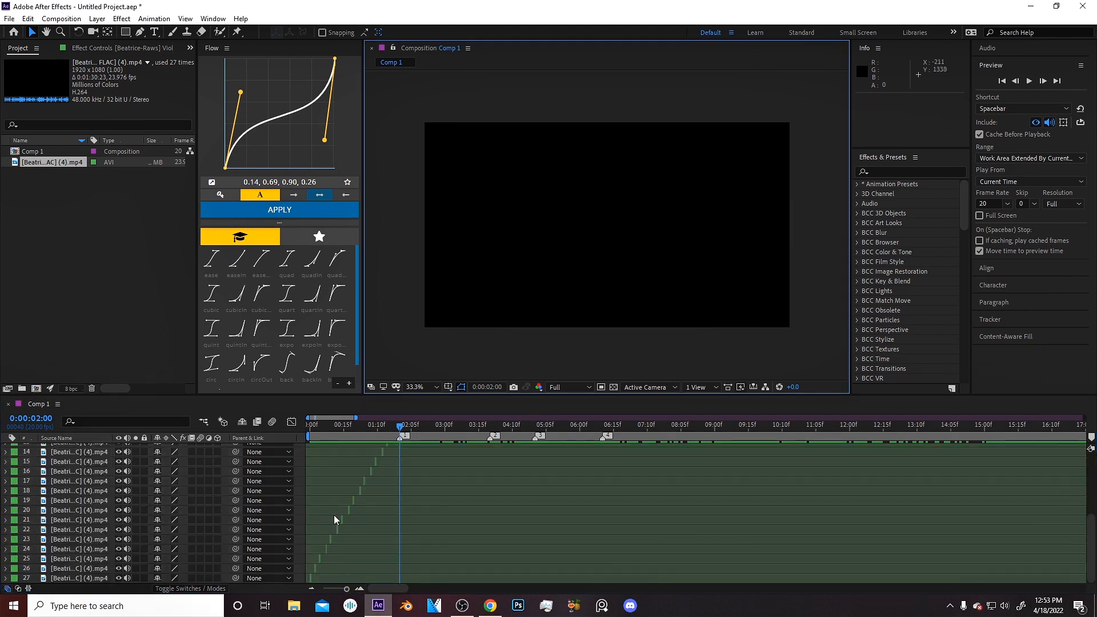
# Zoom into the timeline frames and move the lowest slices earlier so they sit end to end without gaps.
pyautogui.moveTo(330, 428)
pyautogui.mouseDown()
pyautogui.moveTo(305, 454)
pyautogui.moveTo(323, 418)
pyautogui.mouseUp()
pyautogui.press('=')
pyautogui.press('=')
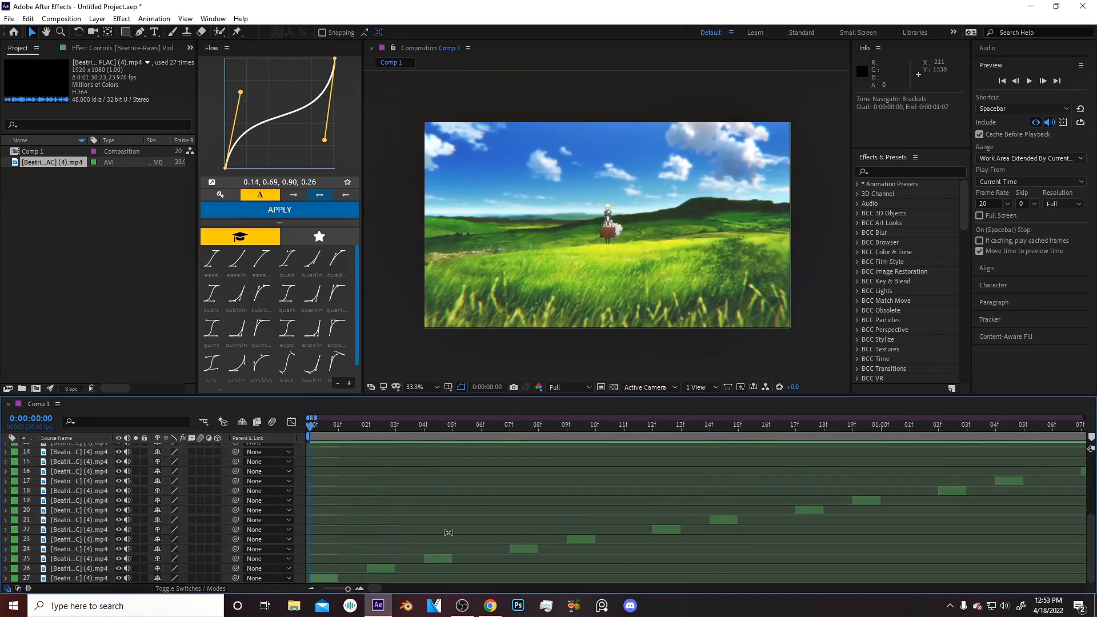
pyautogui.press('-')
pyautogui.press('=')
pyautogui.moveTo(366, 569); pyautogui.dragTo(338, 570)
pyautogui.moveTo(436, 558); pyautogui.dragTo(378, 560)
pyautogui.moveTo(519, 551); pyautogui.dragTo(404, 554)
pyautogui.moveTo(581, 538); pyautogui.dragTo(428, 546)
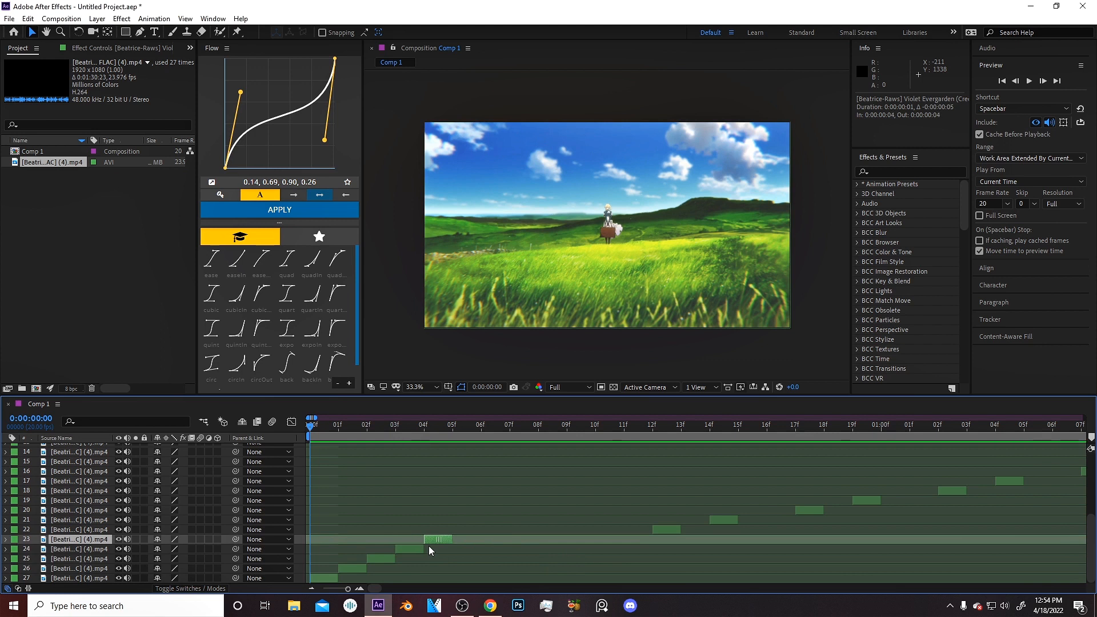
# Continue sliding the next slices left to close the gaps between consecutive pieces.
pyautogui.moveTo(659, 535); pyautogui.dragTo(460, 546)
pyautogui.moveTo(726, 523); pyautogui.dragTo(497, 532)
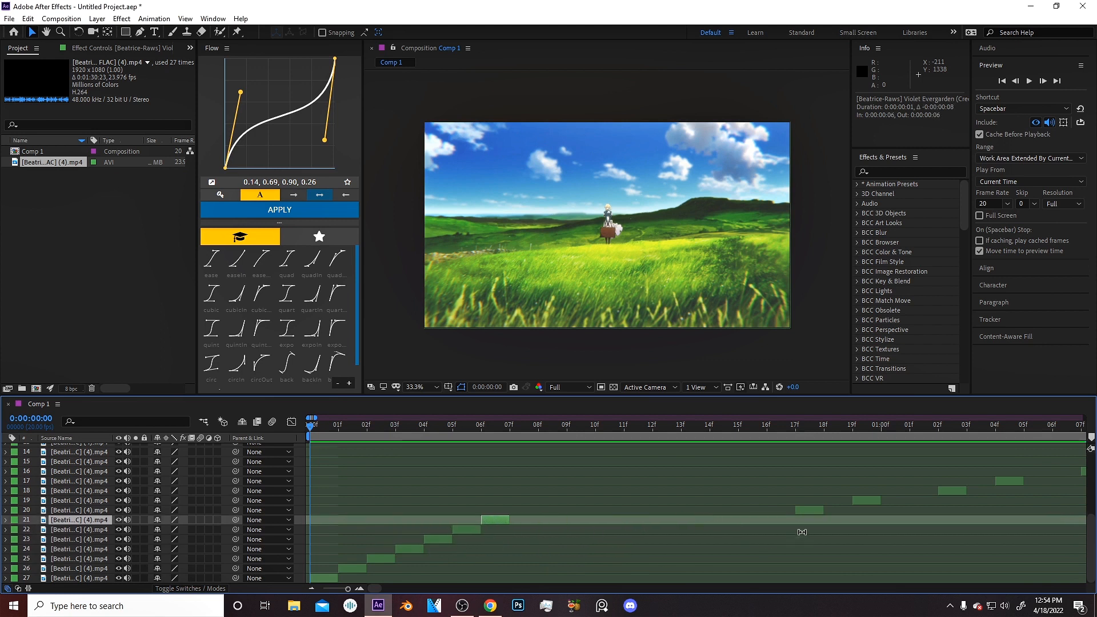
pyautogui.moveTo(808, 510); pyautogui.dragTo(527, 524)
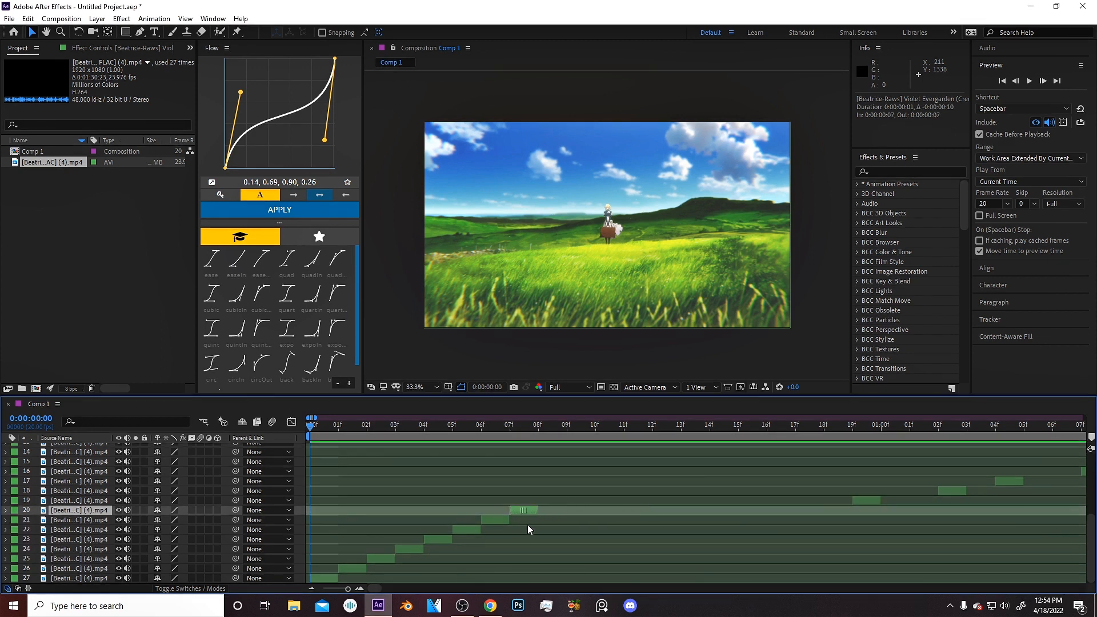
pyautogui.moveTo(867, 502); pyautogui.dragTo(553, 501)
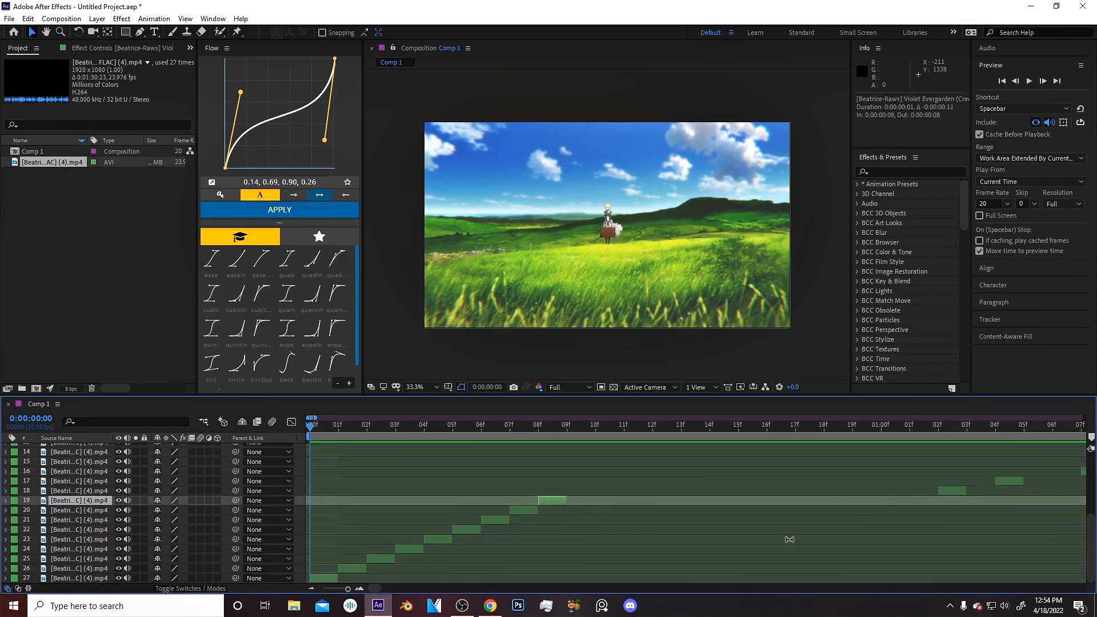
pyautogui.press('-')
pyautogui.moveTo(630, 493); pyautogui.dragTo(445, 493)
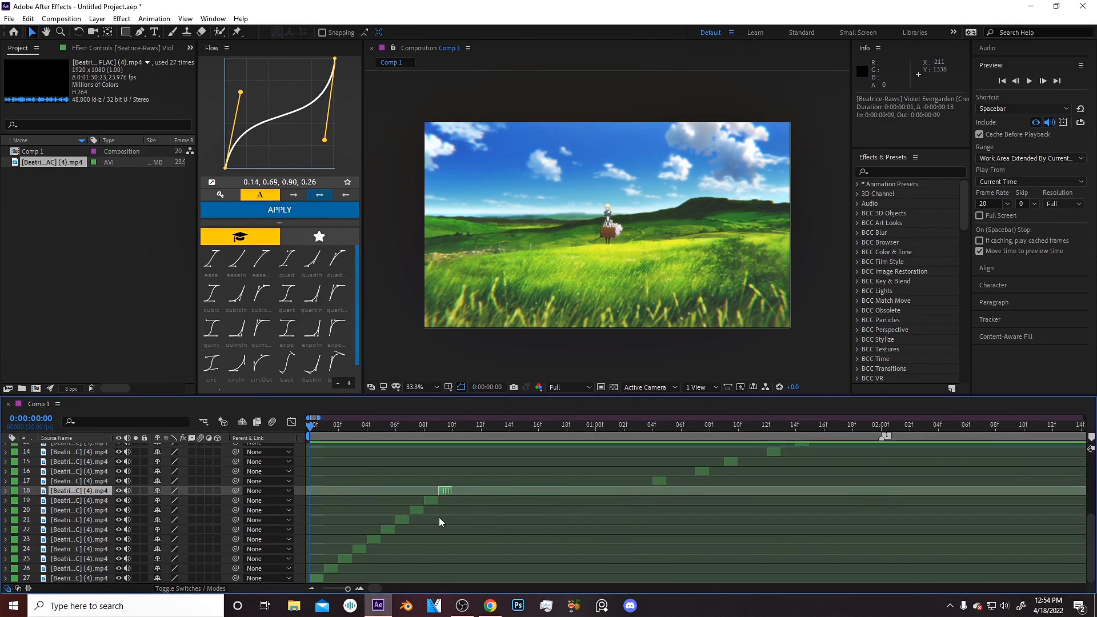
# Move the middle slices earlier so each one starts right after the previous slice ends.
pyautogui.scroll(2, 628, 514)
pyautogui.moveTo(657, 537); pyautogui.dragTo(457, 540)
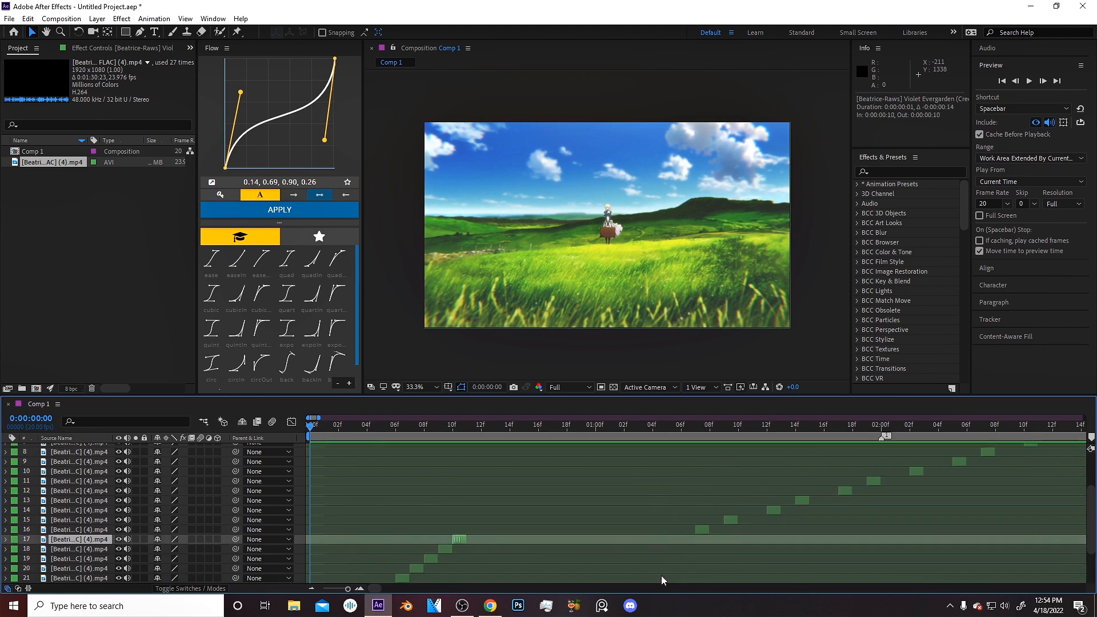
pyautogui.click(696, 532)
pyautogui.moveTo(696, 532); pyautogui.dragTo(477, 542)
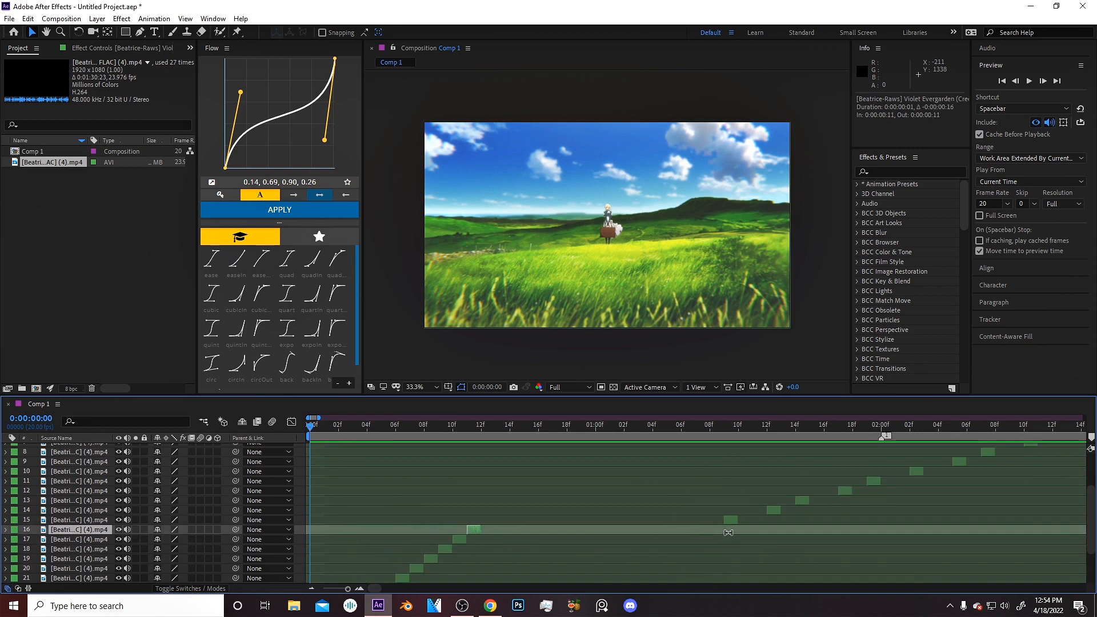
pyautogui.moveTo(728, 522); pyautogui.dragTo(489, 536)
pyautogui.moveTo(774, 512); pyautogui.dragTo(499, 536)
# Shift the remaining upper slices left until they butt against the preceding slices.
pyautogui.moveTo(801, 502); pyautogui.dragTo(516, 501)
pyautogui.moveTo(844, 490); pyautogui.dragTo(544, 491)
pyautogui.moveTo(875, 482); pyautogui.dragTo(536, 495)
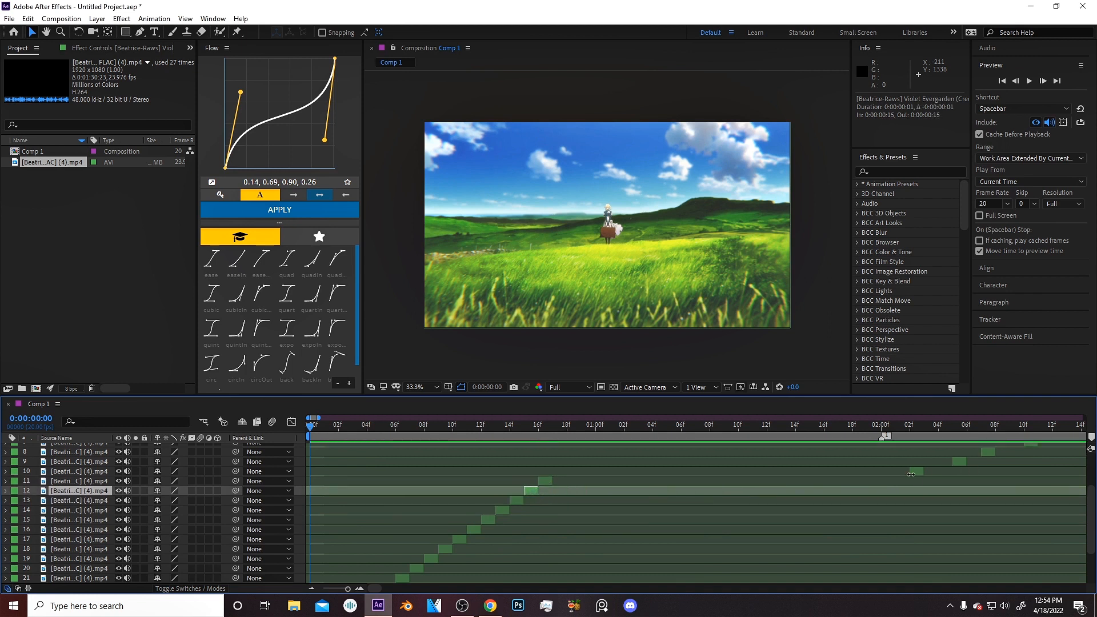
# Scrub through the rearranged slices to review the result, then return to the start.
pyautogui.moveTo(319, 418); pyautogui.dragTo(327, 417)
pyautogui.click(322, 426)
pyautogui.scroll(-2, 473, 492)
pyautogui.scroll(-1, 473, 491)
pyautogui.scroll(5, 467, 494)
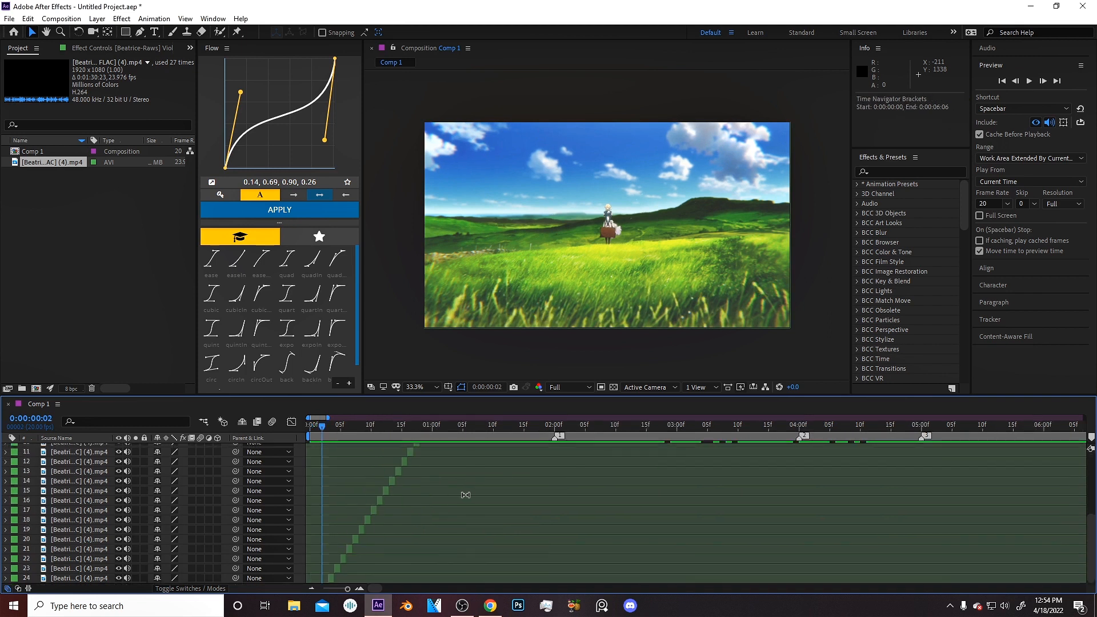
pyautogui.moveTo(417, 426); pyautogui.dragTo(492, 450)
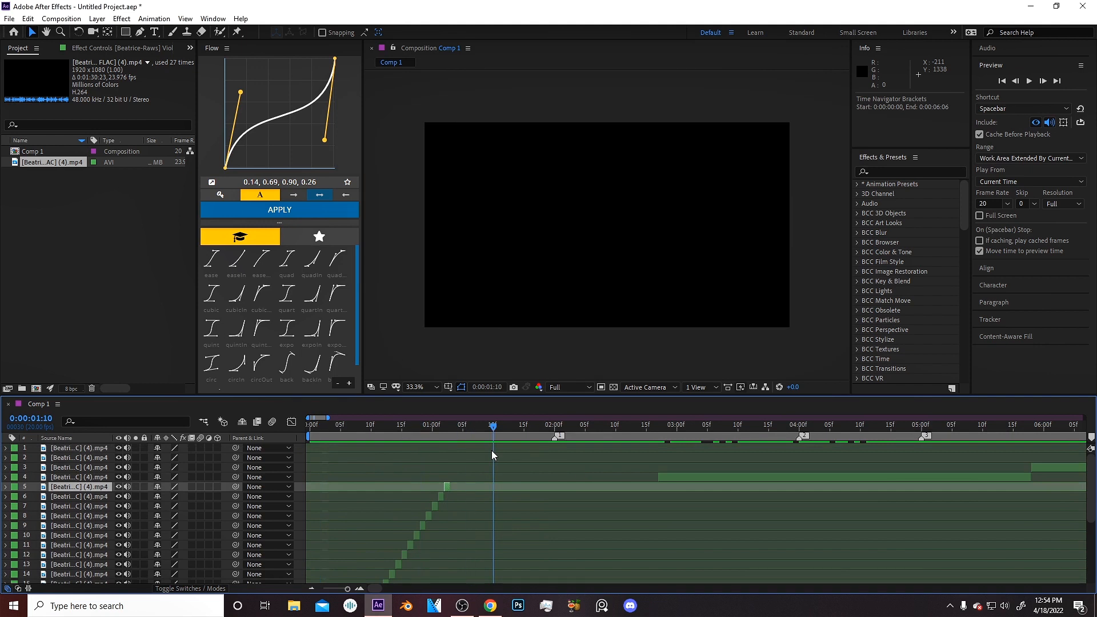
pyautogui.moveTo(344, 438); pyautogui.dragTo(375, 457)
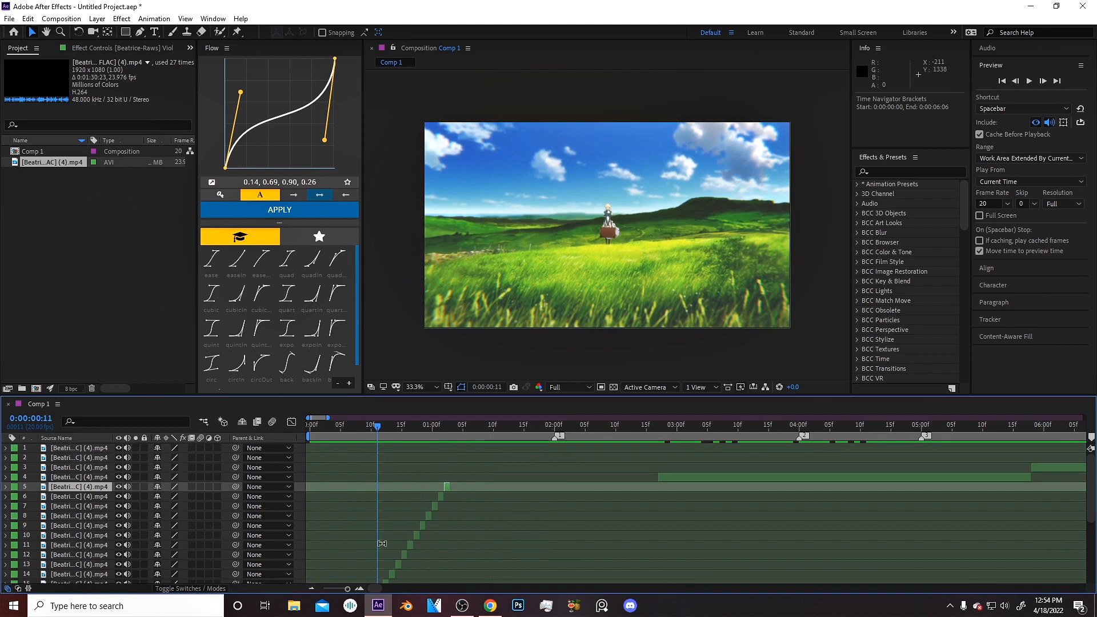
pyautogui.moveTo(573, 429); pyautogui.dragTo(443, 471)
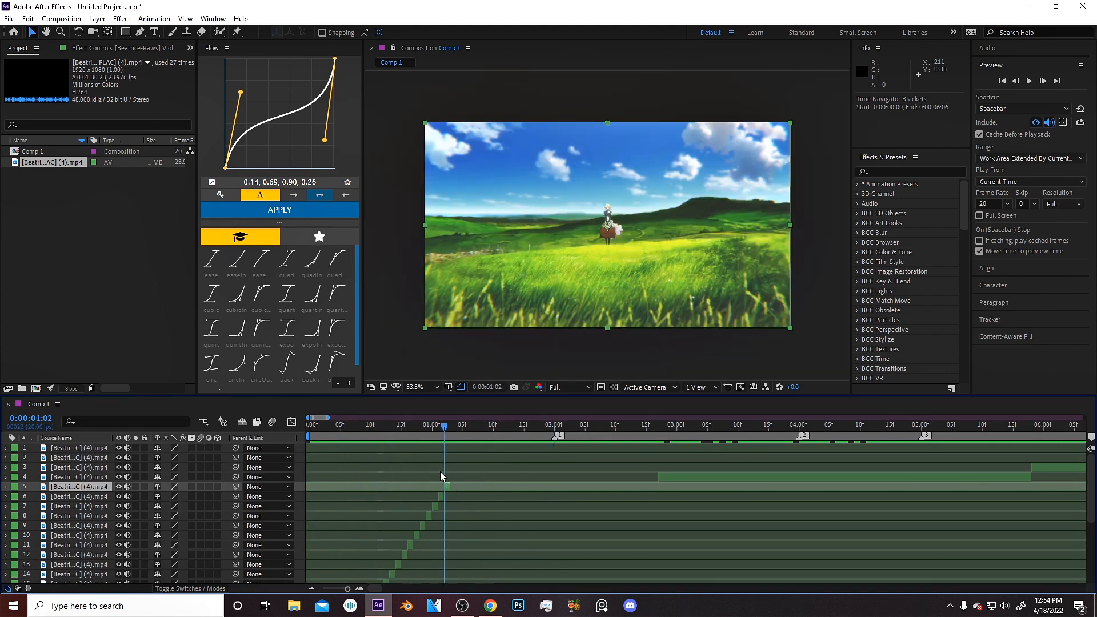
pyautogui.moveTo(440, 475); pyautogui.dragTo(402, 461)
pyautogui.press('Home')
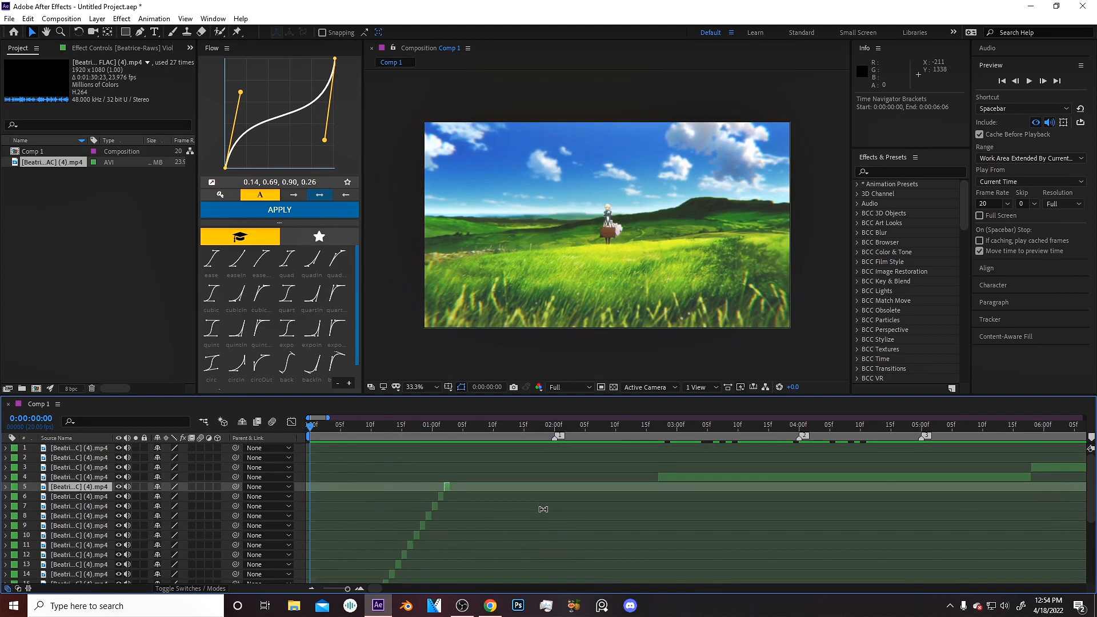
# Select the sliced layers and pre-compose them, adjusting the new composition's duration to their time span.
pyautogui.scroll(-5, 544, 509)
pyautogui.scroll(-2, 322, 544)
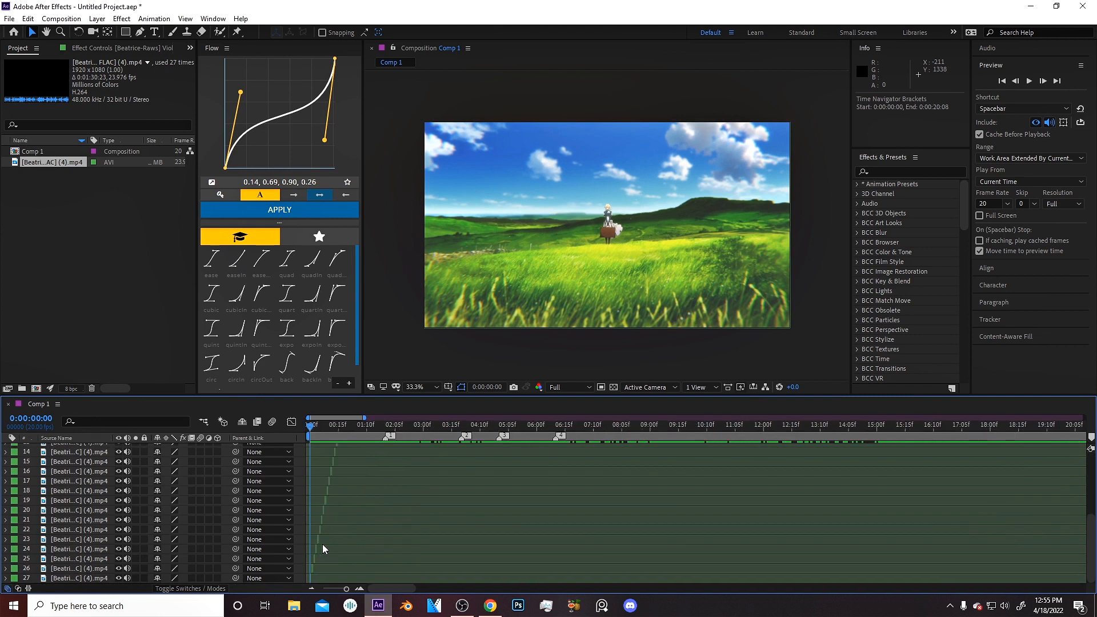
pyautogui.keyDown('shift'); pyautogui.click(311, 578); pyautogui.keyUp('shift')
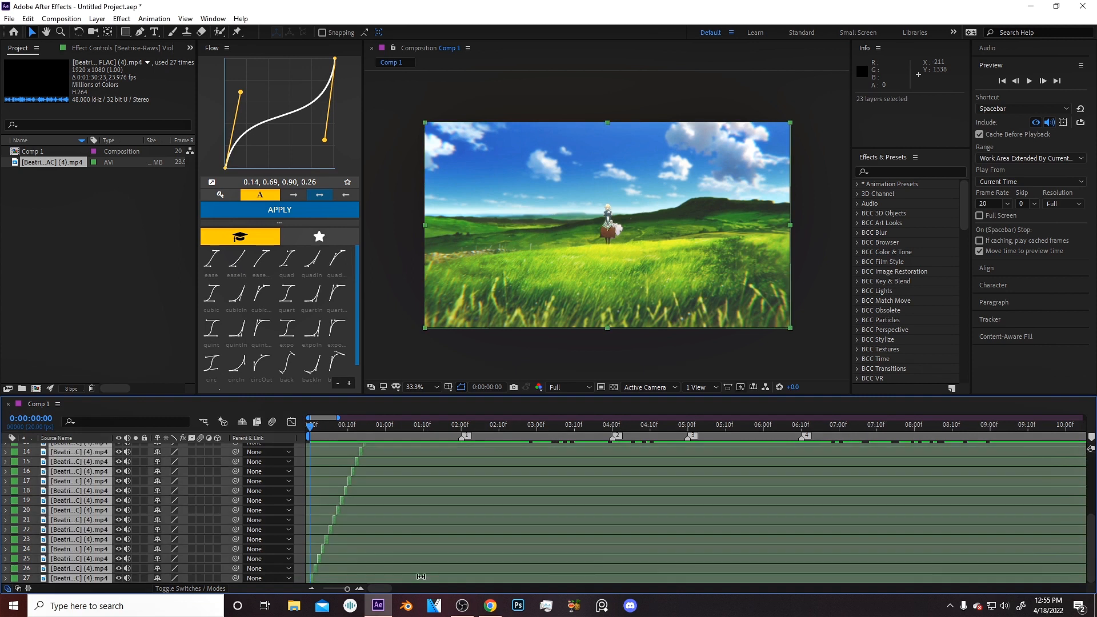
pyautogui.hotkey('ctrl', 'shift', 'c')
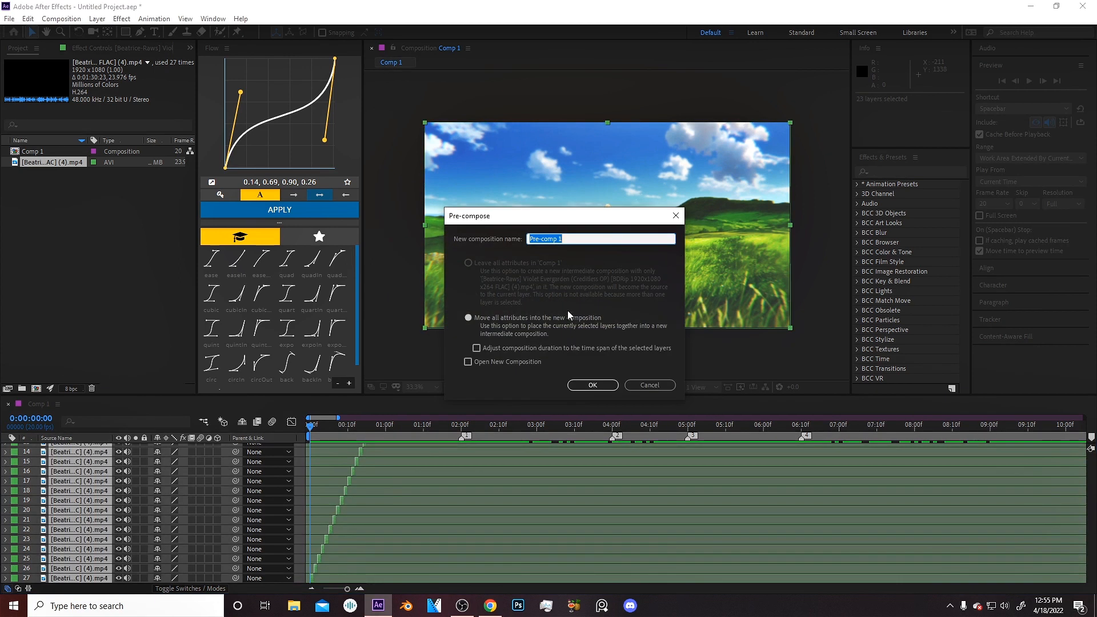
pyautogui.click(487, 347)
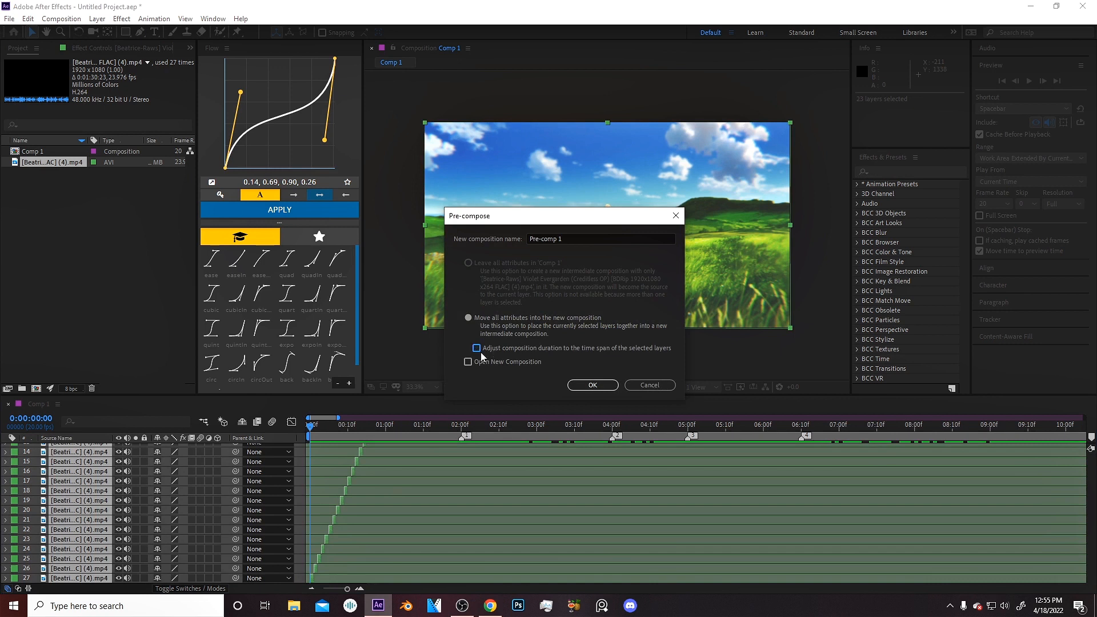
pyautogui.click(604, 385)
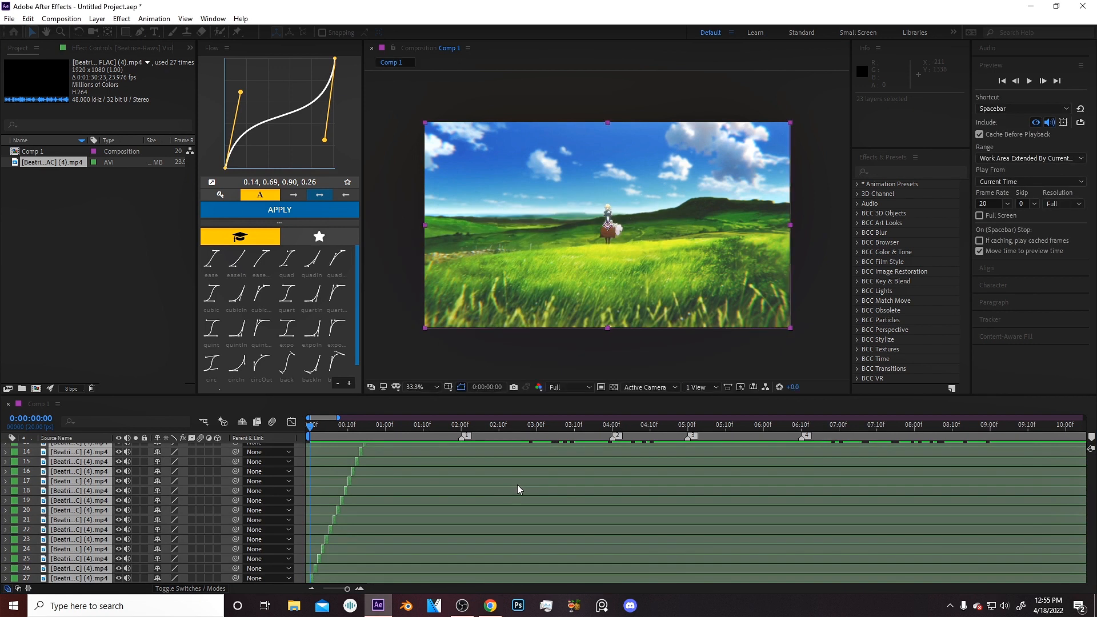
# Apply the Twixtor Pro effect to the Pre-comp 1 layer, found by searching effects for twix.
pyautogui.click(459, 426)
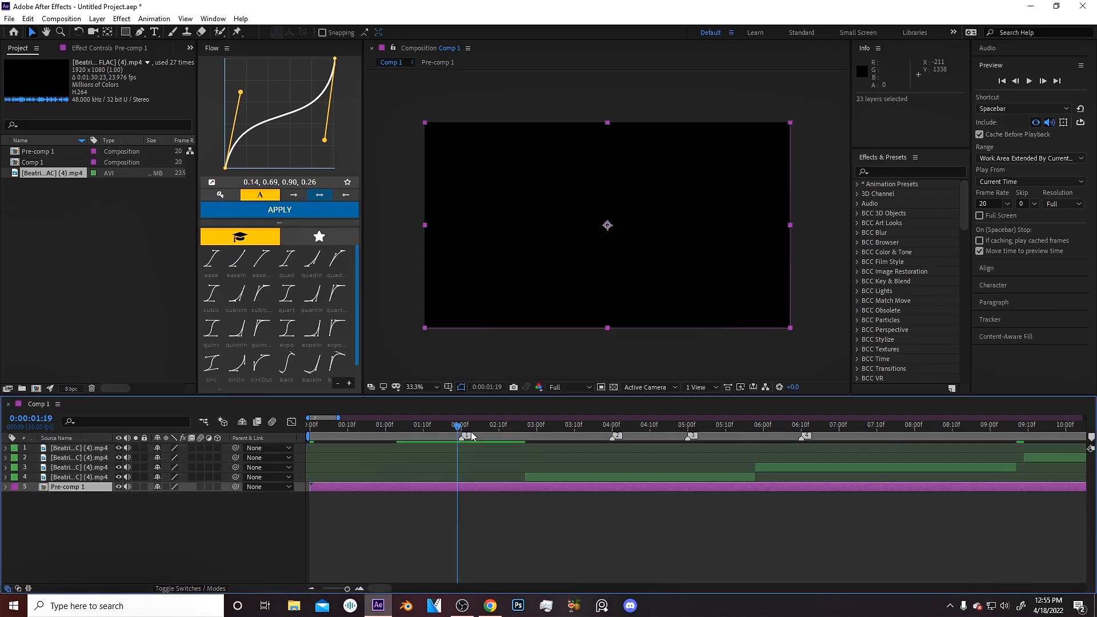
pyautogui.press('pagedown')
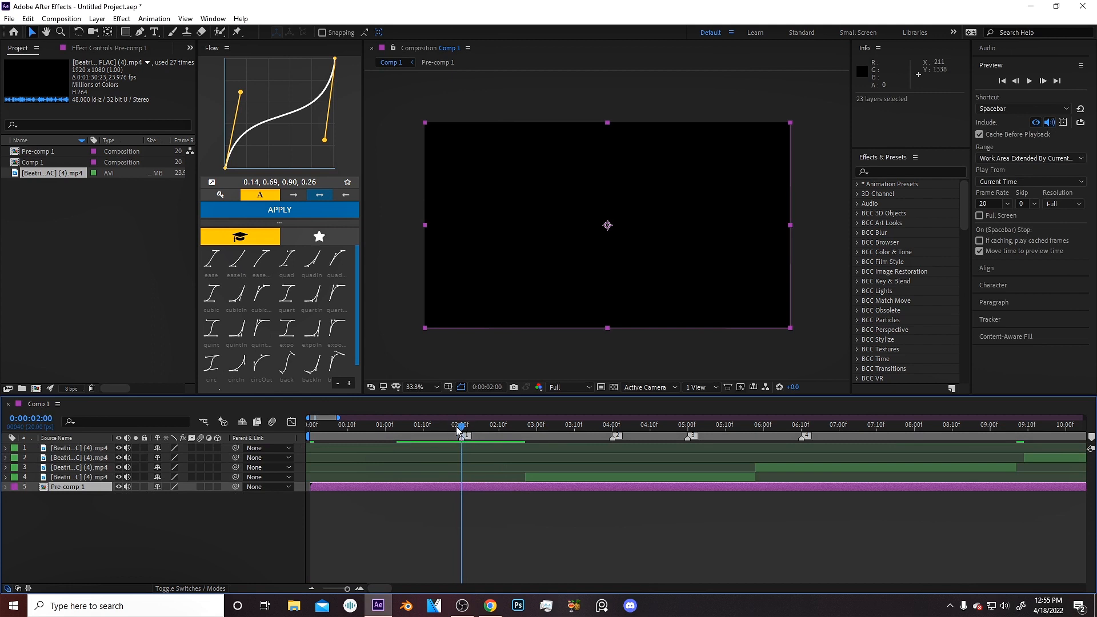
pyautogui.click(480, 500)
pyautogui.press('Home')
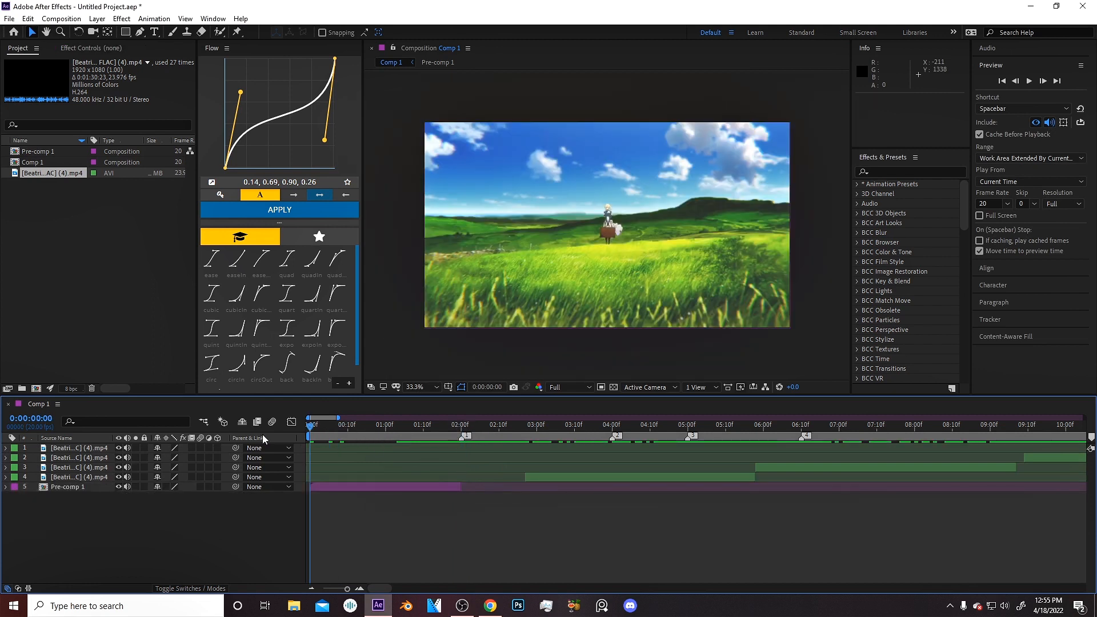
pyautogui.click(327, 486)
pyautogui.click(875, 172)
pyautogui.write('twix')
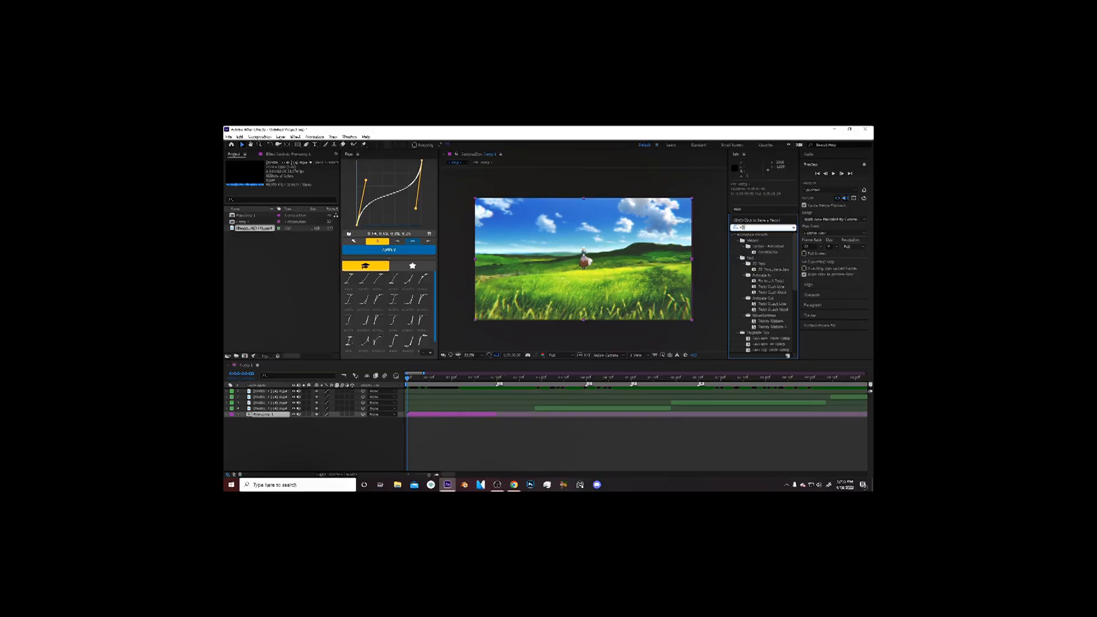
pyautogui.doubleClick(899, 203)
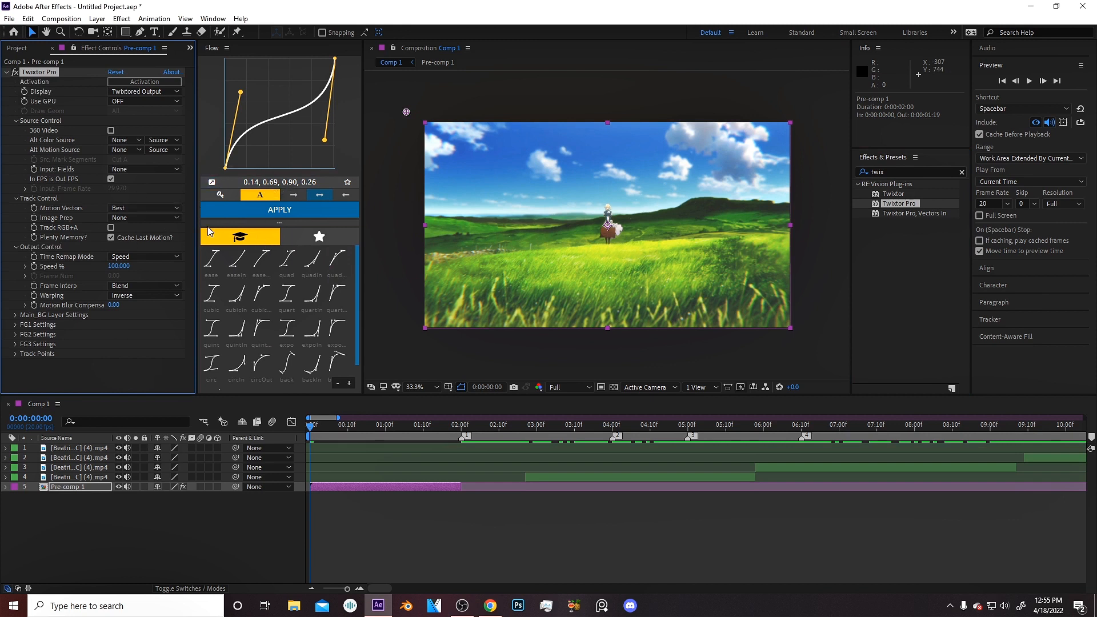
# Set Twixtor's Alt Color Source to the Pre-comp 1 layer and turn off In FPS is Out FPS.
pyautogui.click(121, 140)
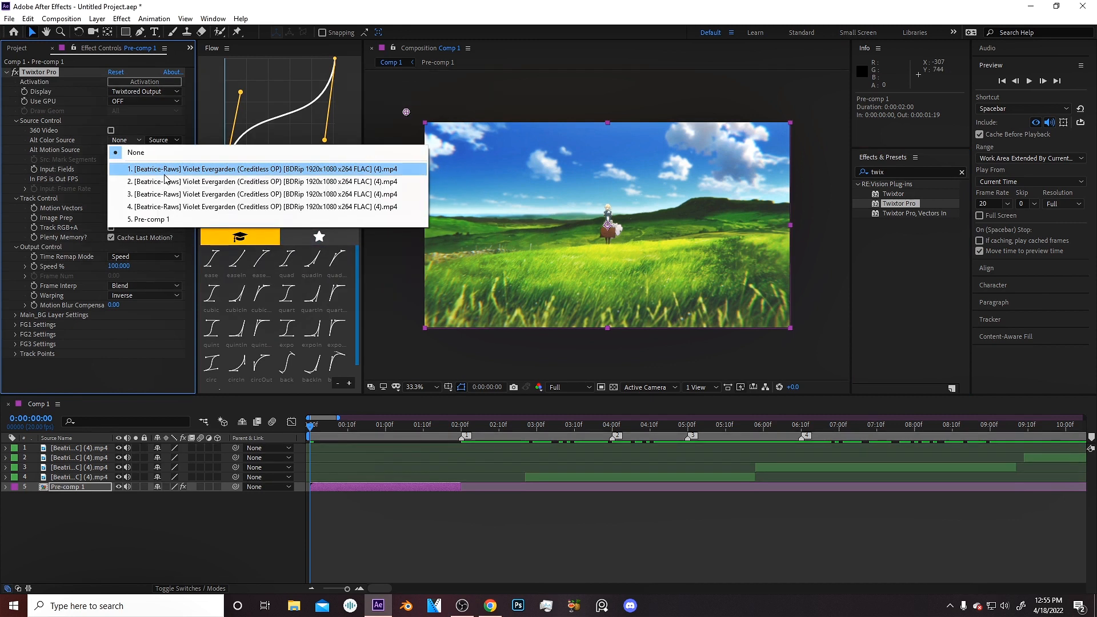
pyautogui.click(128, 219)
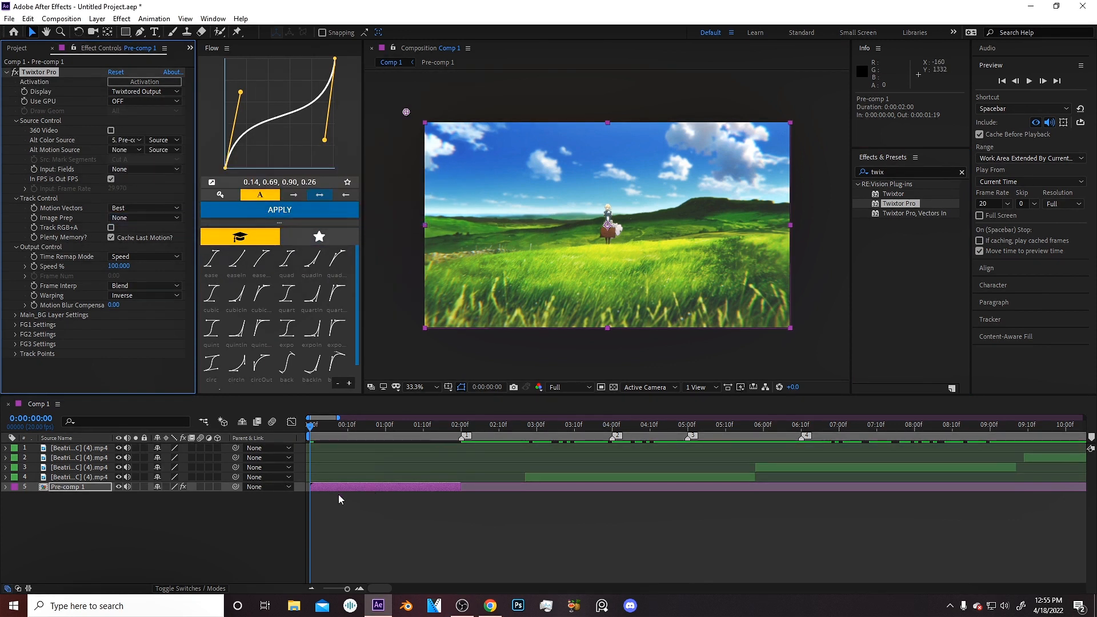
pyautogui.click(111, 179)
# Set Twixtor's Input: Frame Rate to 20 and Image Prep to Contrast/Edge Enhance.
pyautogui.click(117, 188)
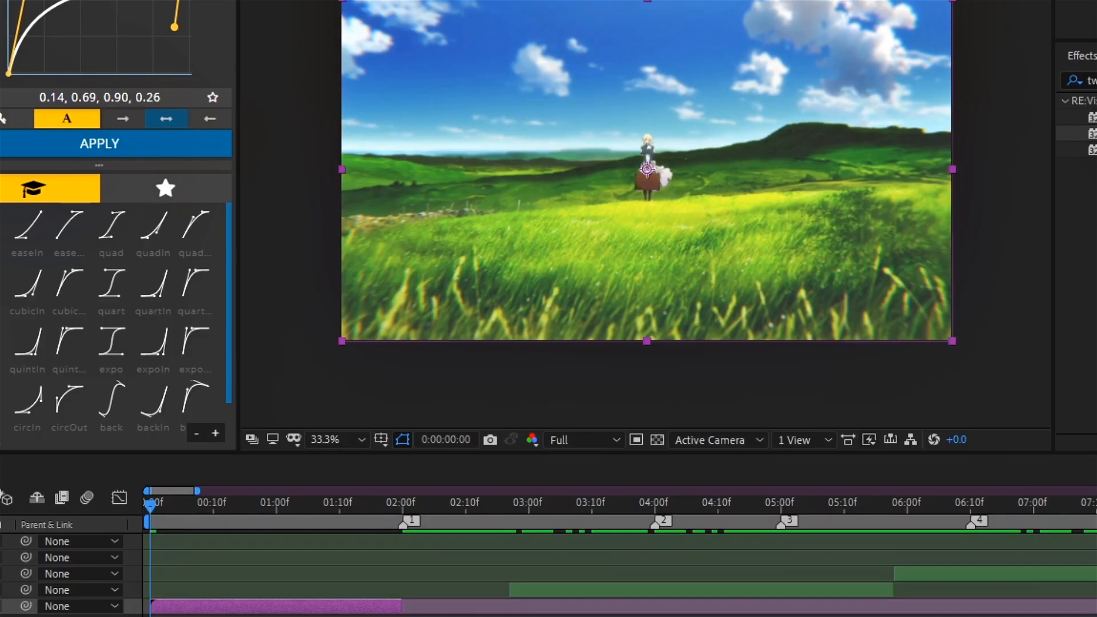
pyautogui.press('BackSpace')
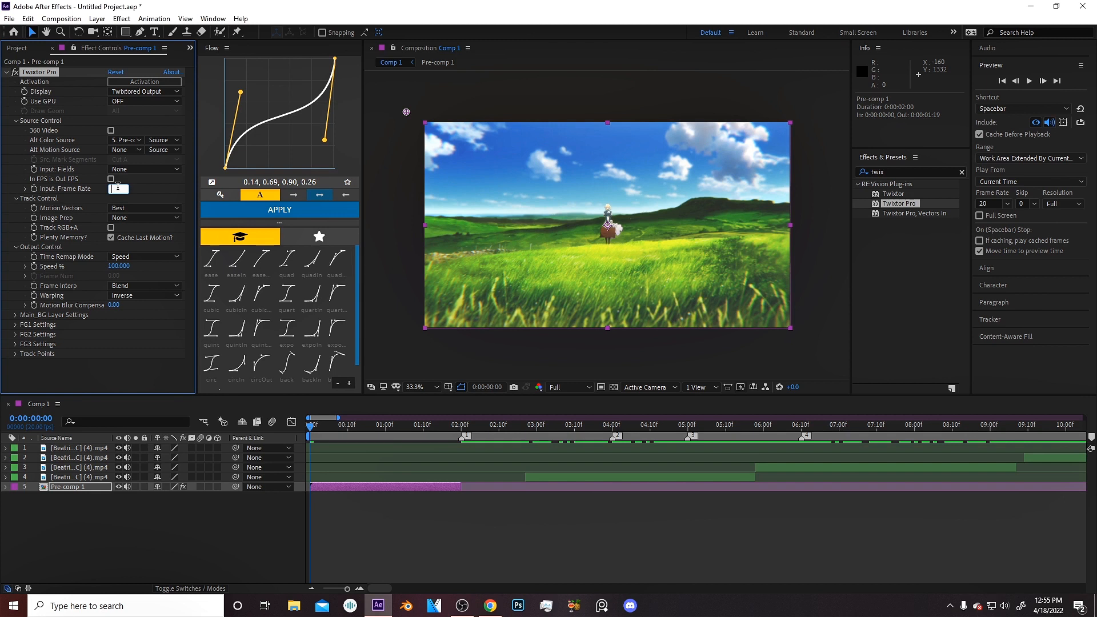
pyautogui.press('Return')
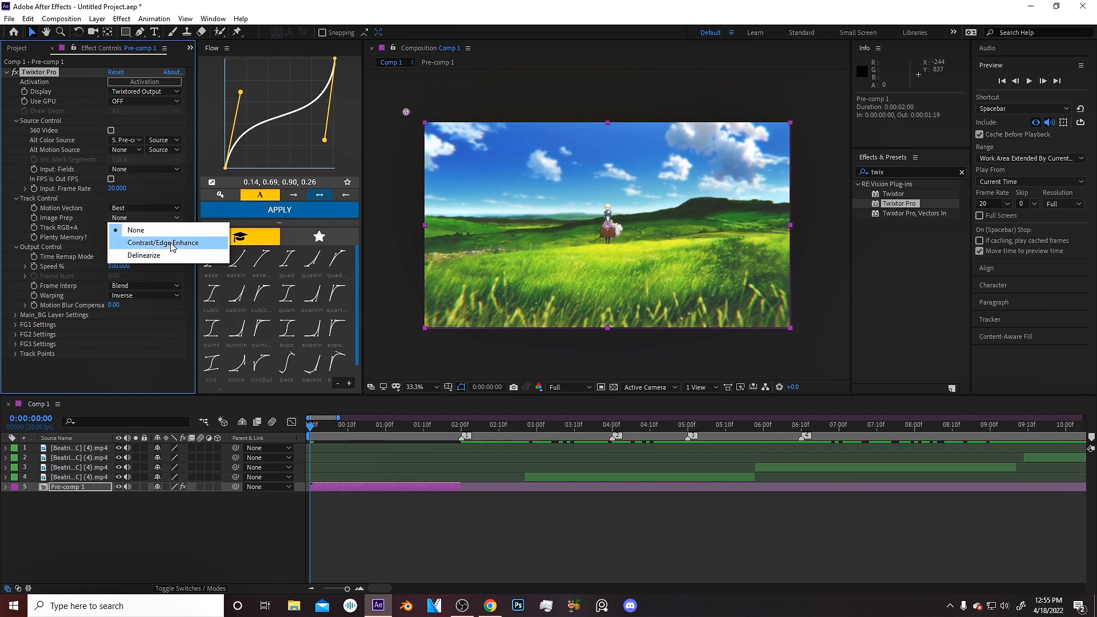
pyautogui.click(172, 244)
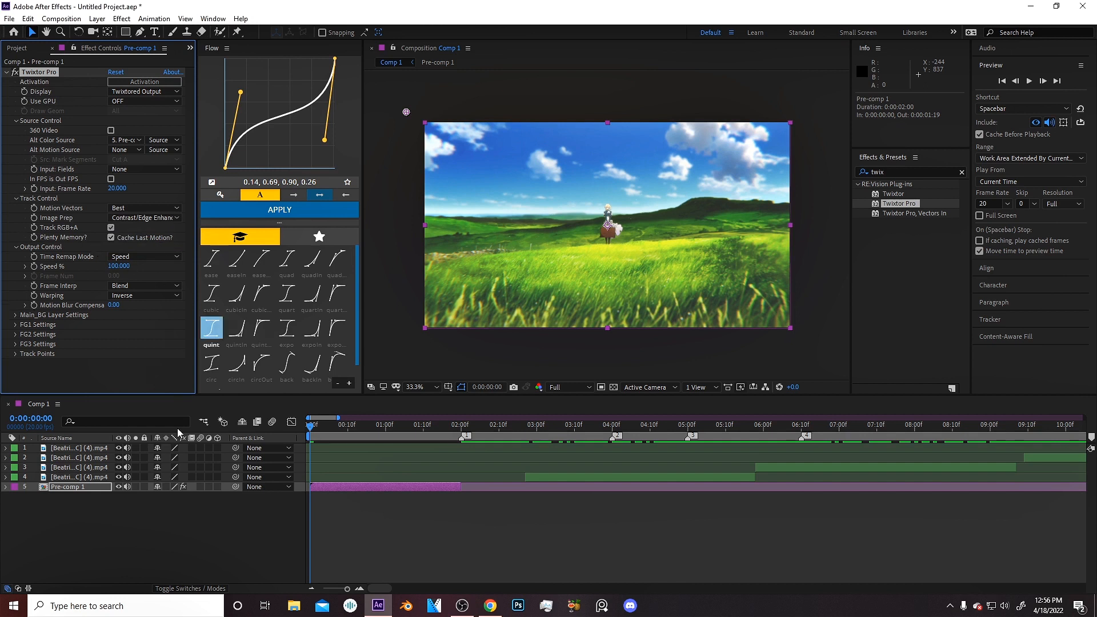
# Pre-compose the Twixtor layer, moving all attributes and adjusting duration to the selected layer's time span.
pyautogui.click(361, 520)
pyautogui.click(351, 484)
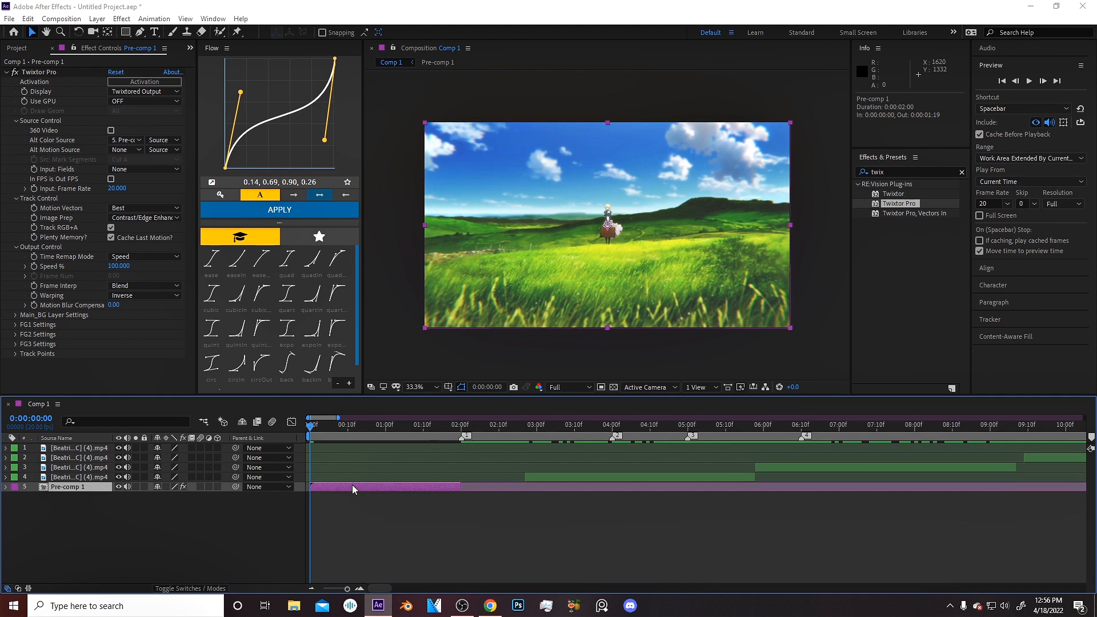
pyautogui.hotkey('ctrl', 'shift', 'c')
pyautogui.click(468, 317)
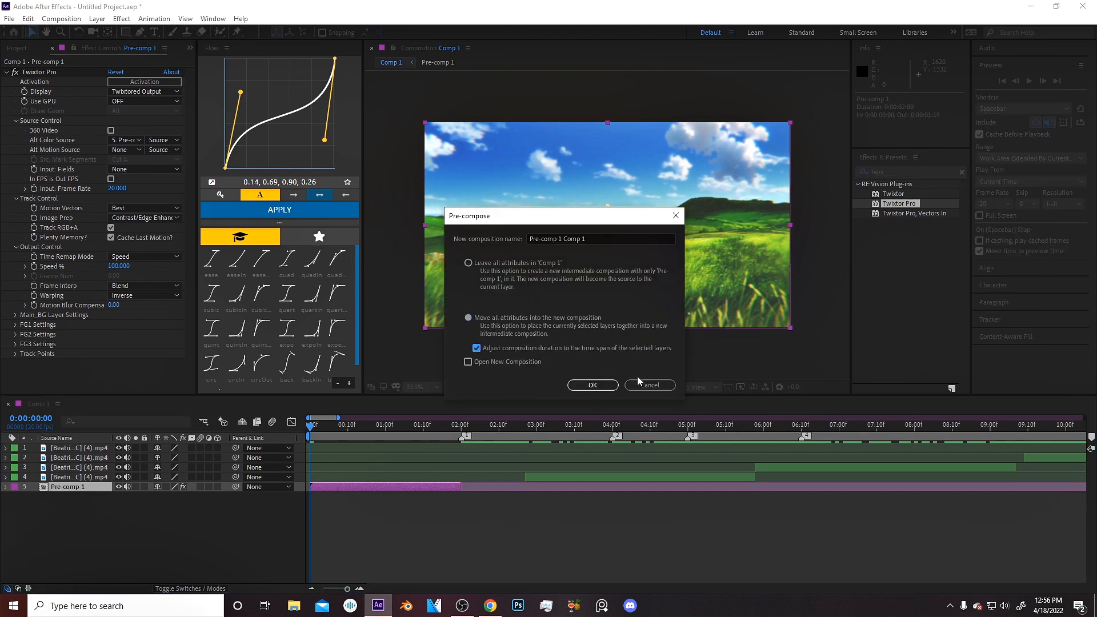
pyautogui.click(552, 348)
pyautogui.click(593, 385)
# Split the new pre-comp layer at 2:00 and delete the part after the split.
pyautogui.click(462, 426)
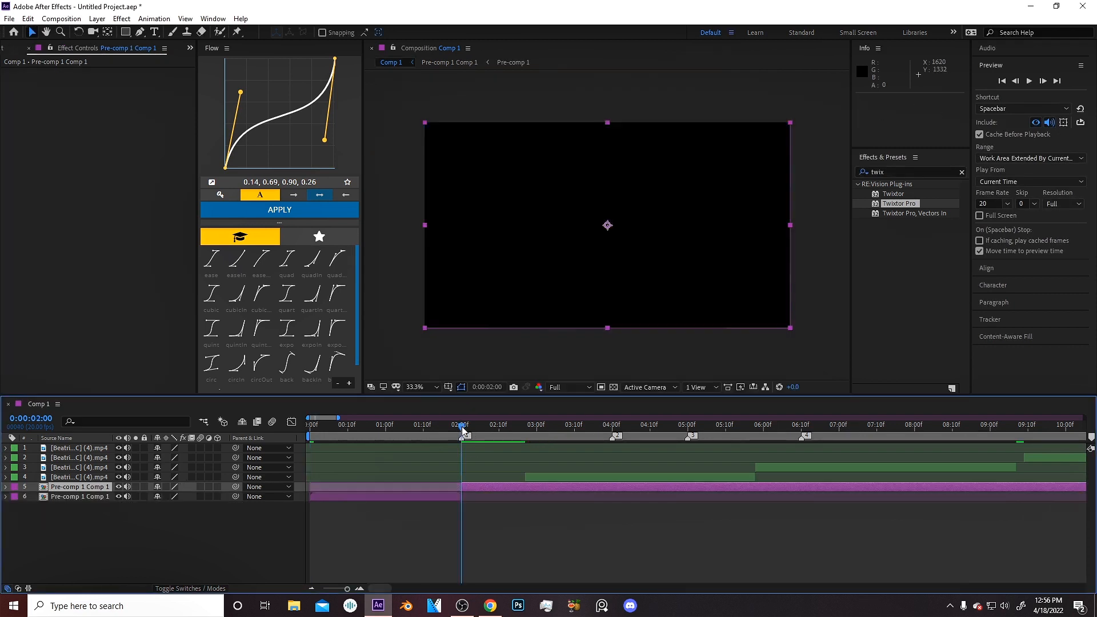
pyautogui.hotkey('ctrl', 'shift', 'd')
pyautogui.press('Delete')
pyautogui.moveTo(354, 426); pyautogui.dragTo(309, 428)
# Enable time remapping on the Pre-comp 1 Comp 1 layer.
pyautogui.click(322, 488)
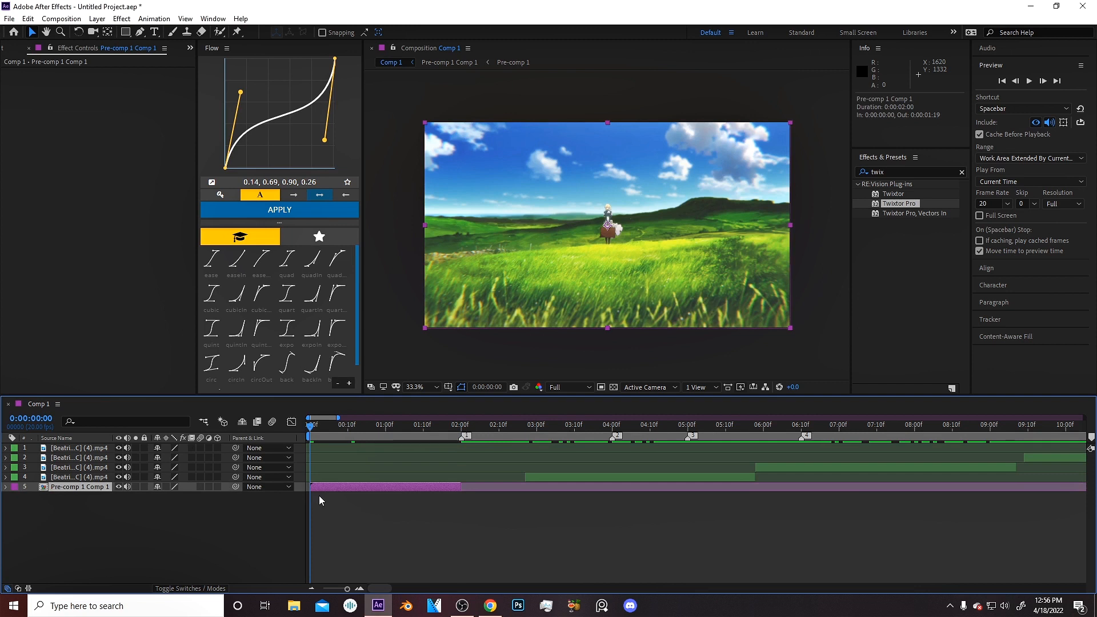
pyautogui.hotkey('ctrl', 'alt', 't')
pyautogui.press('=')
# Add a Time Remap keyframe near 1:02 and move it to the 2:00 mark.
pyautogui.moveTo(369, 428); pyautogui.dragTo(494, 433)
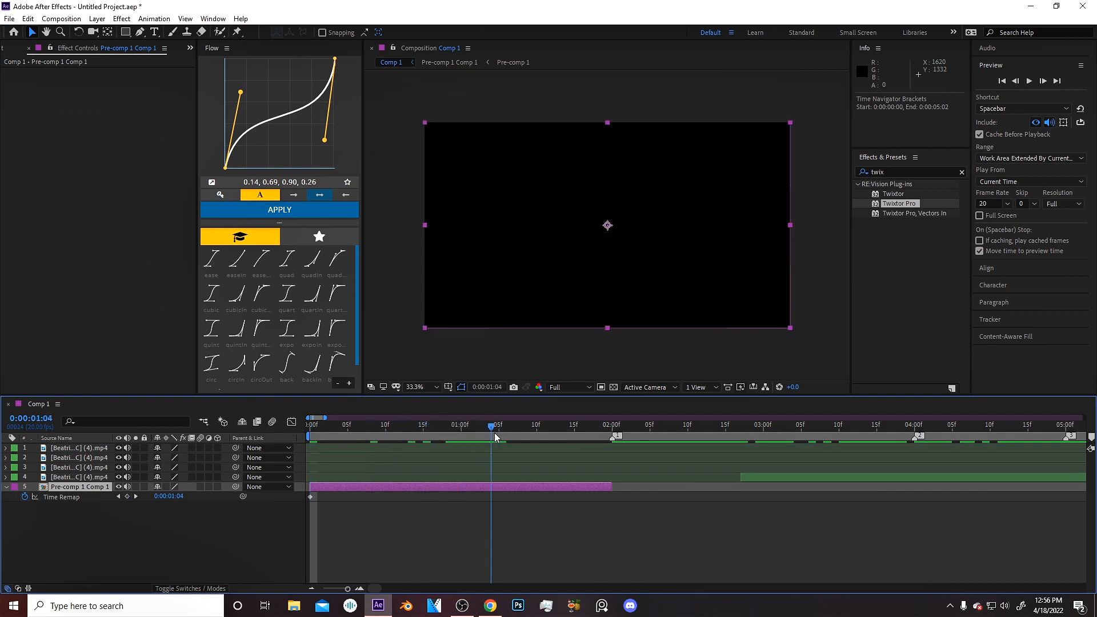
pyautogui.moveTo(490, 435); pyautogui.dragTo(477, 447)
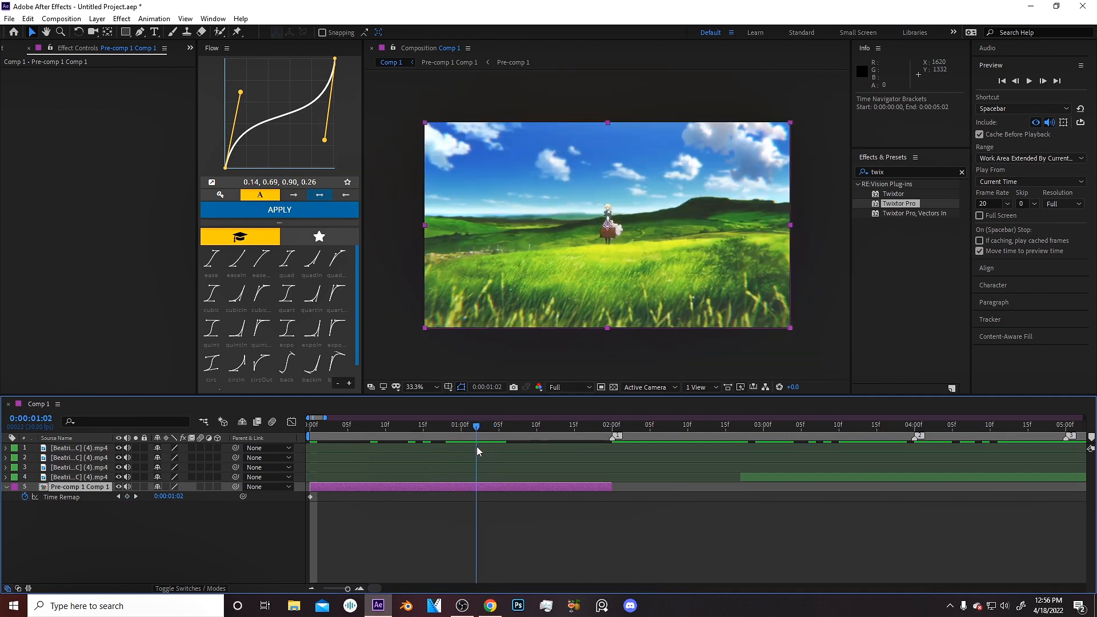
pyautogui.click(126, 497)
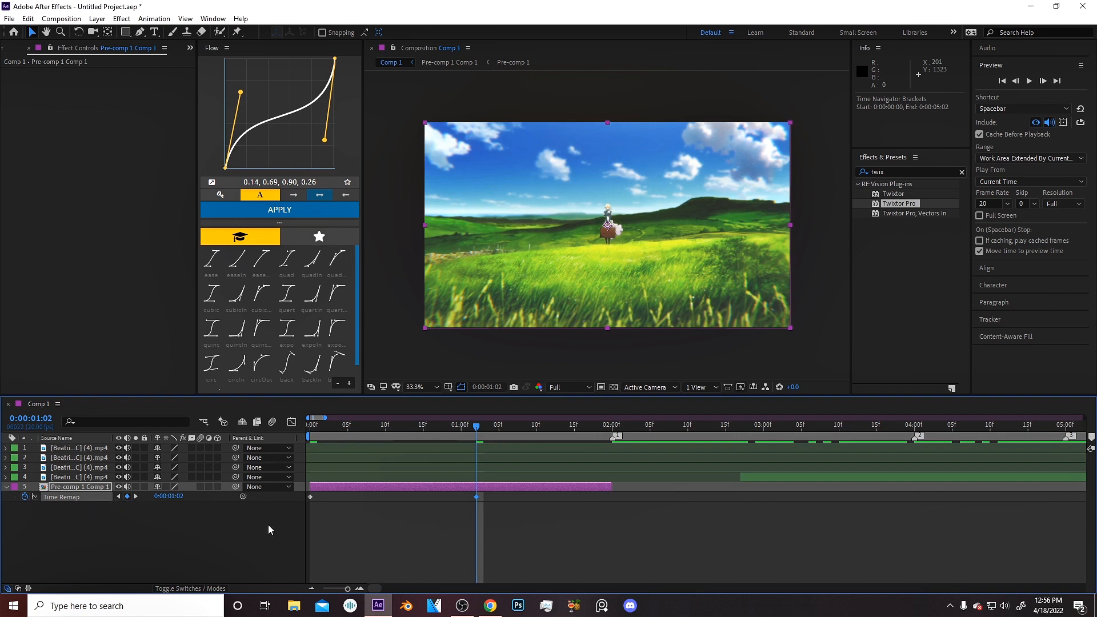
pyautogui.moveTo(478, 498); pyautogui.dragTo(612, 497)
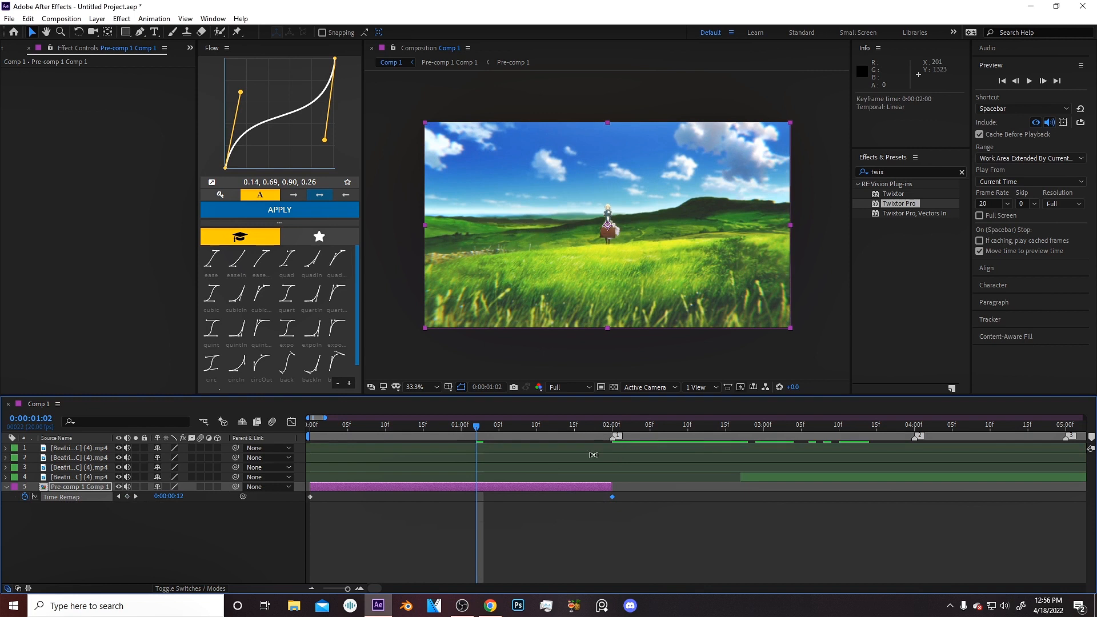
# Select all Time Remap keyframes and apply Easy Ease to them.
pyautogui.moveTo(627, 500); pyautogui.dragTo(303, 498)
pyautogui.press('F9')
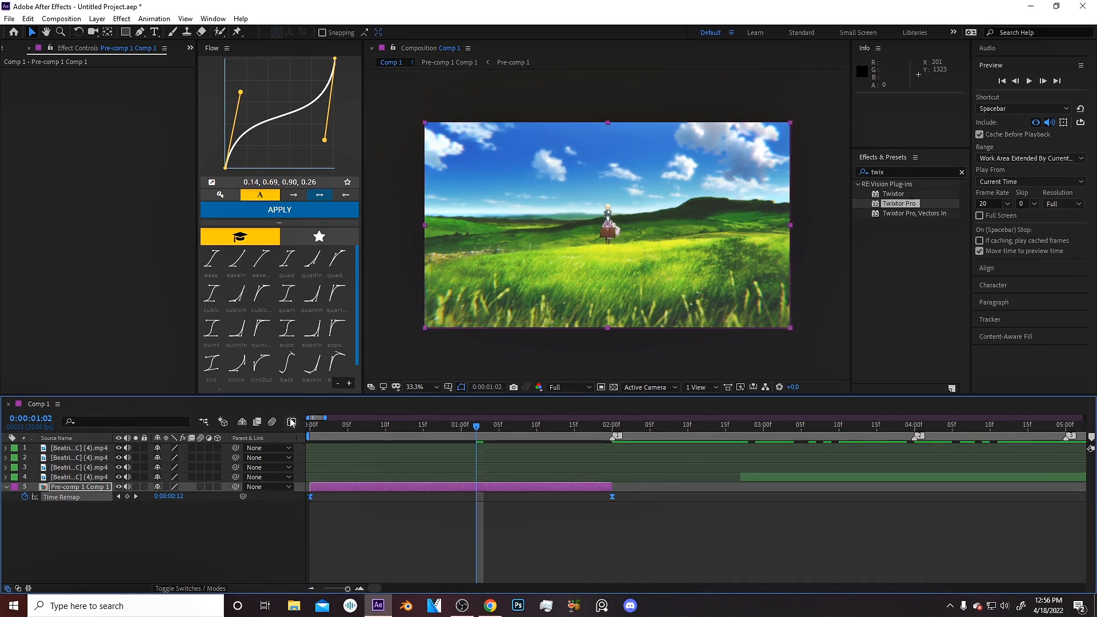
# Reshape the Time Remap curve in the graph editor by dragging both keyframes' influence handles.
pyautogui.hotkey('shift', 'F3')
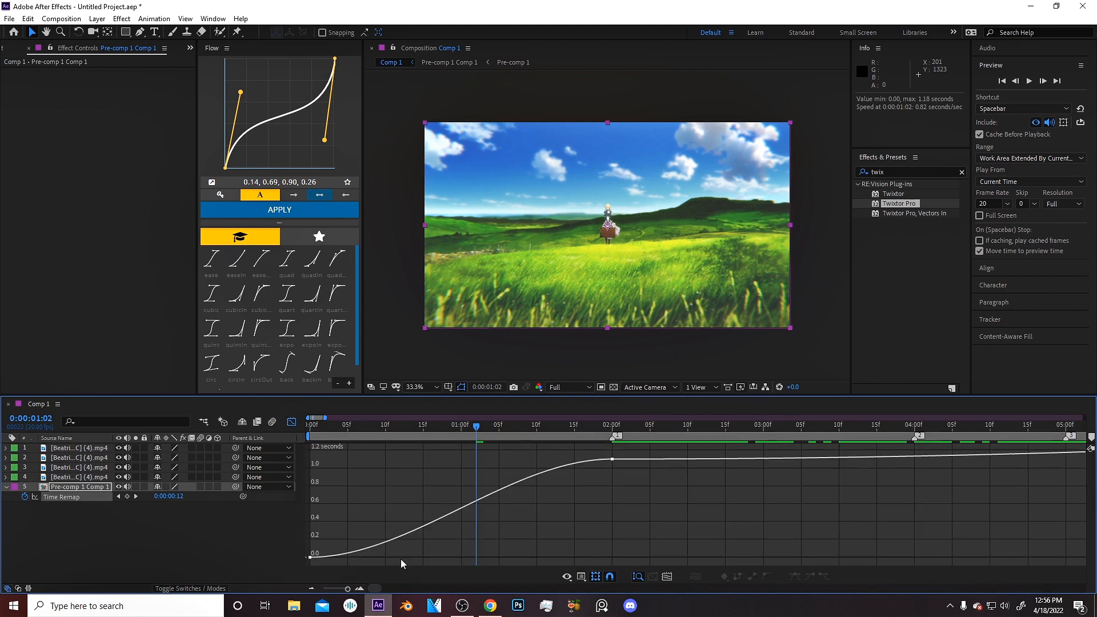
pyautogui.moveTo(414, 557); pyautogui.dragTo(240, 590)
pyautogui.moveTo(410, 557); pyautogui.dragTo(347, 500)
pyautogui.moveTo(513, 462); pyautogui.dragTo(695, 430)
# Set the work area end, return to the start and preview the retimed clip.
pyautogui.press('n')
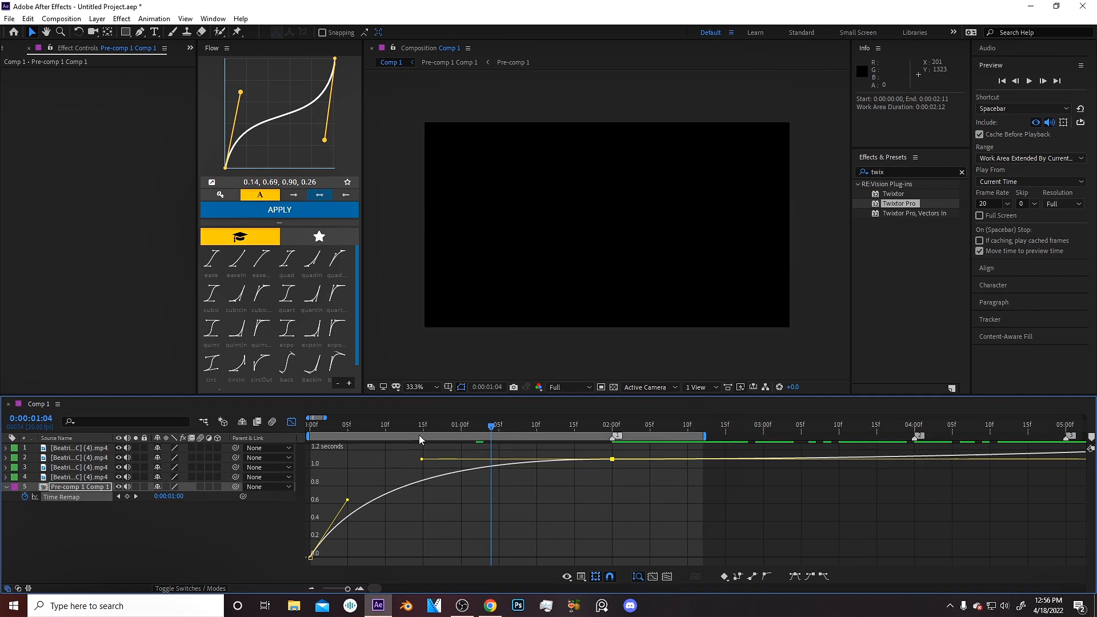
pyautogui.press('Home')
pyautogui.click(291, 422)
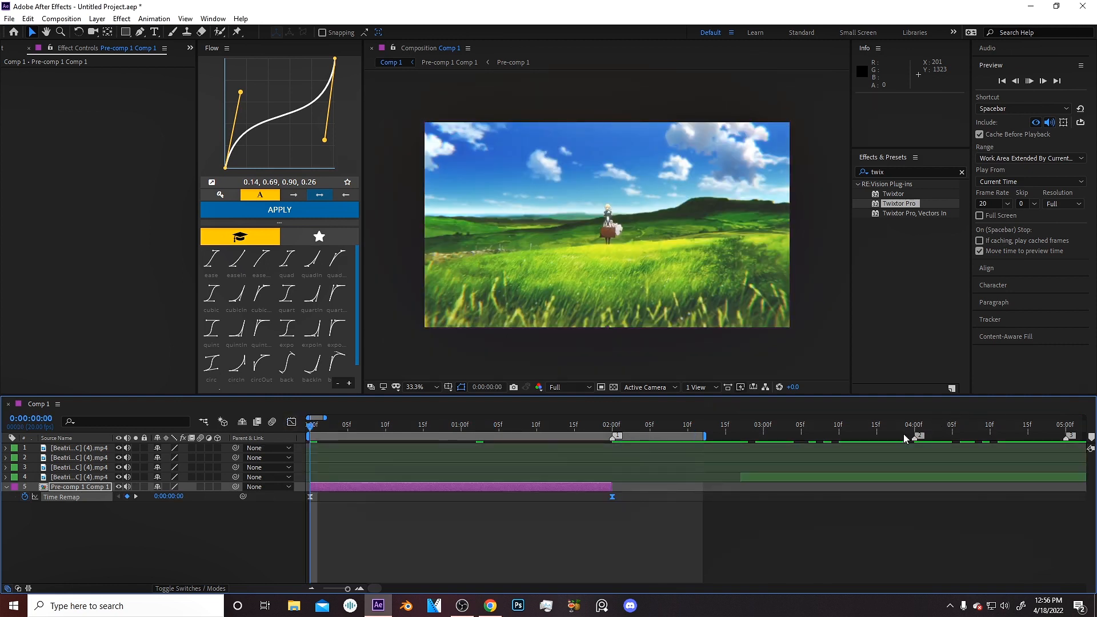
pyautogui.press('space')
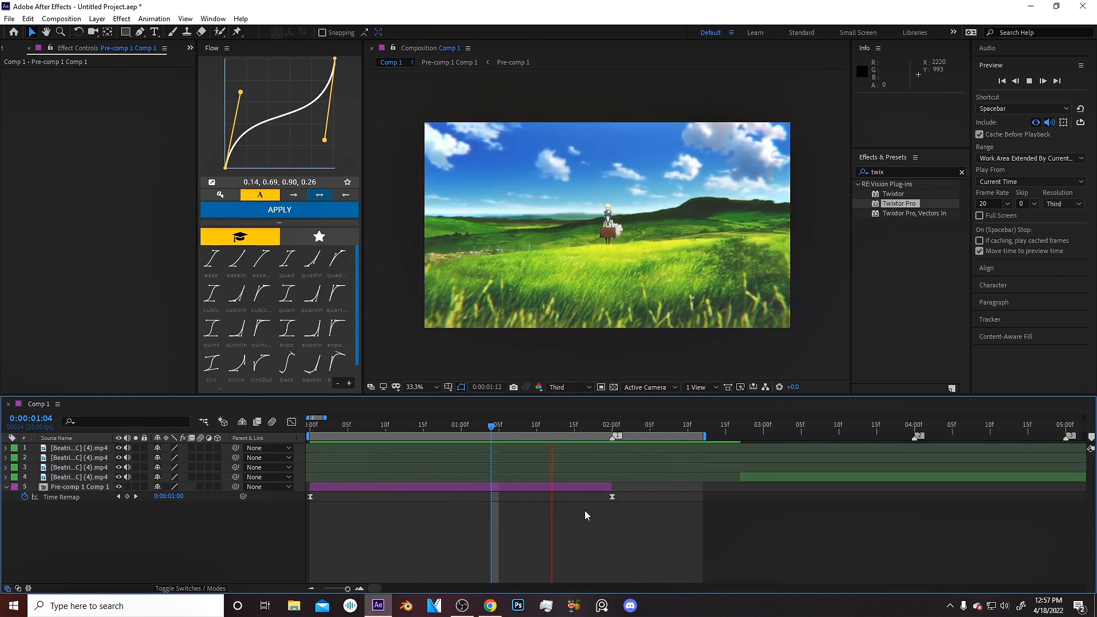
pyautogui.press('space')
# Reshape the Time Remap curve with a steep start and a sharp ramp into the 2:00 keyframe.
pyautogui.moveTo(625, 494); pyautogui.dragTo(329, 499)
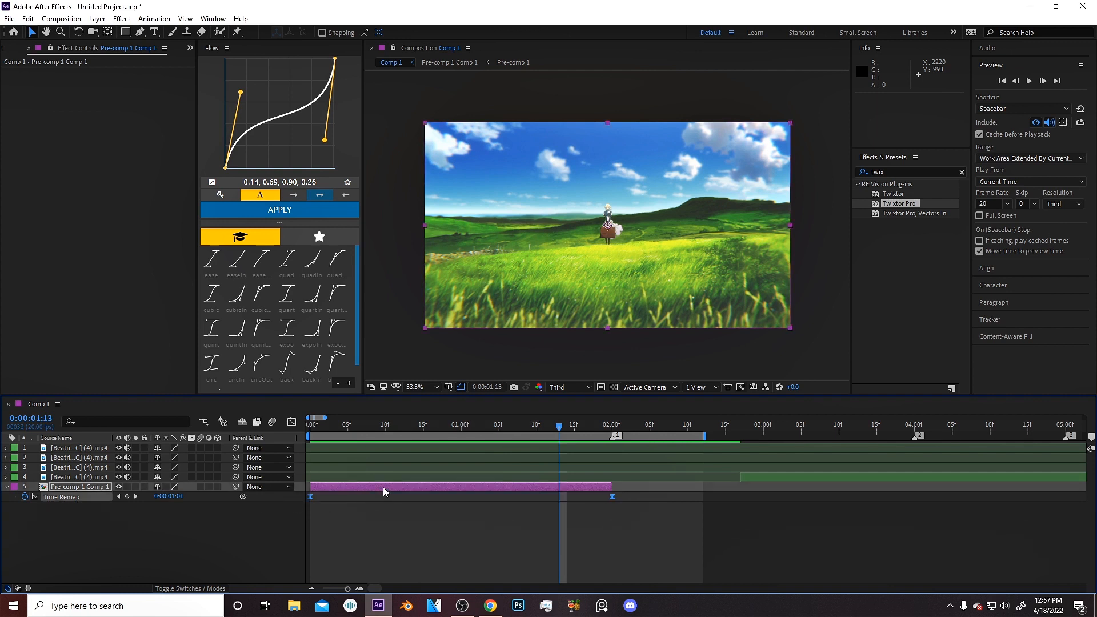
pyautogui.click(291, 422)
pyautogui.click(666, 533)
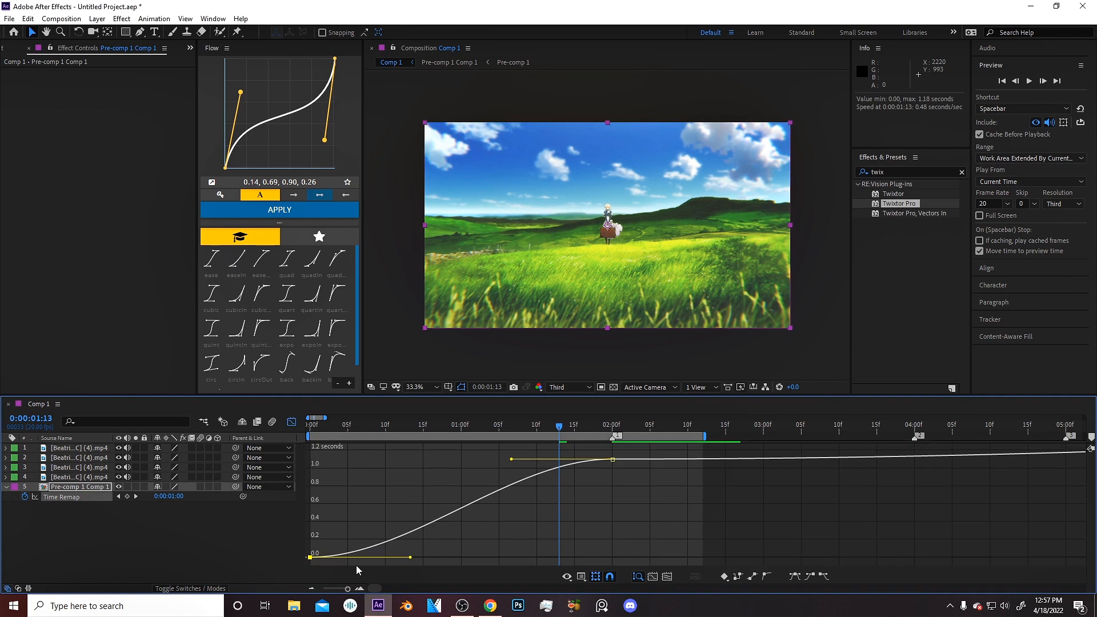
pyautogui.moveTo(411, 559); pyautogui.dragTo(327, 494)
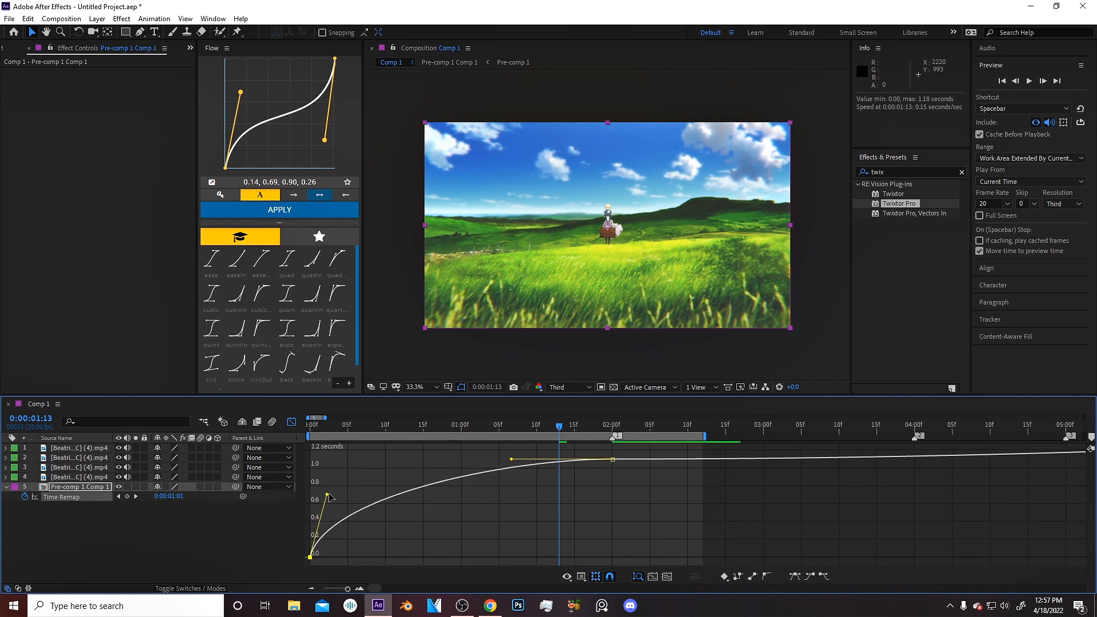
pyautogui.moveTo(329, 499); pyautogui.dragTo(344, 487)
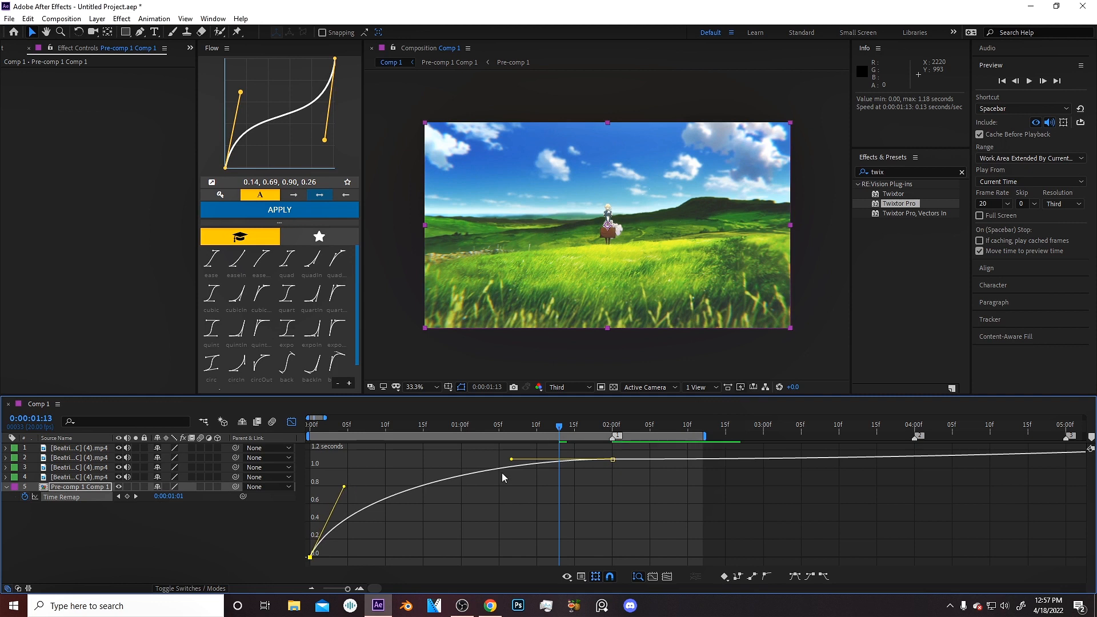
pyautogui.moveTo(513, 462); pyautogui.dragTo(578, 553)
# Preview the speed ramp from the beginning of the composition.
pyautogui.press('Home')
pyautogui.press('Home')
pyautogui.press('space')
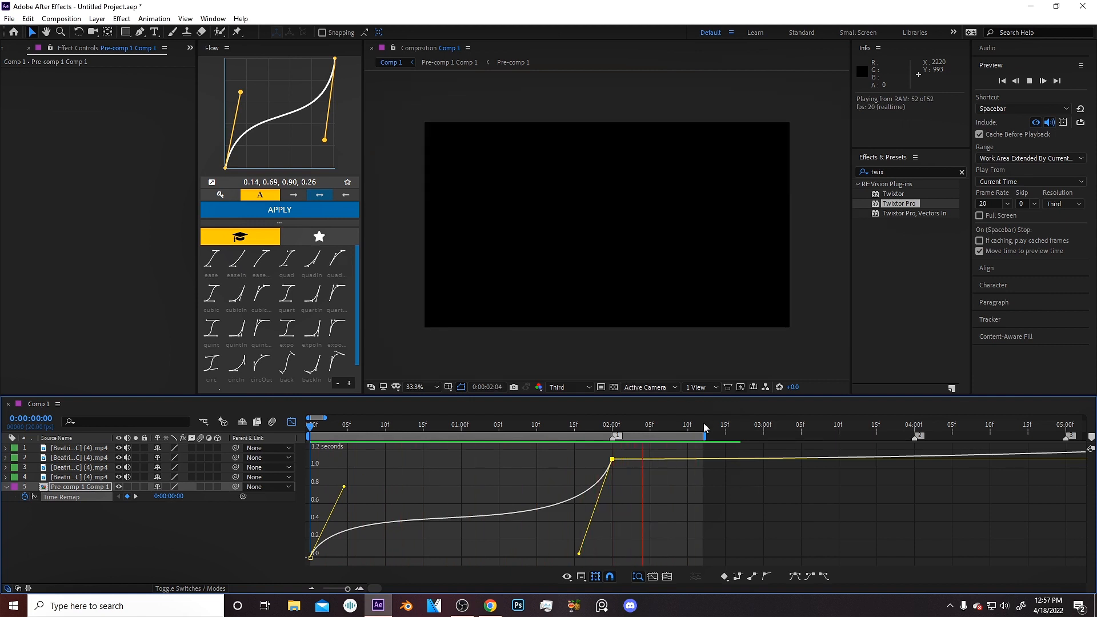
pyautogui.press('space')
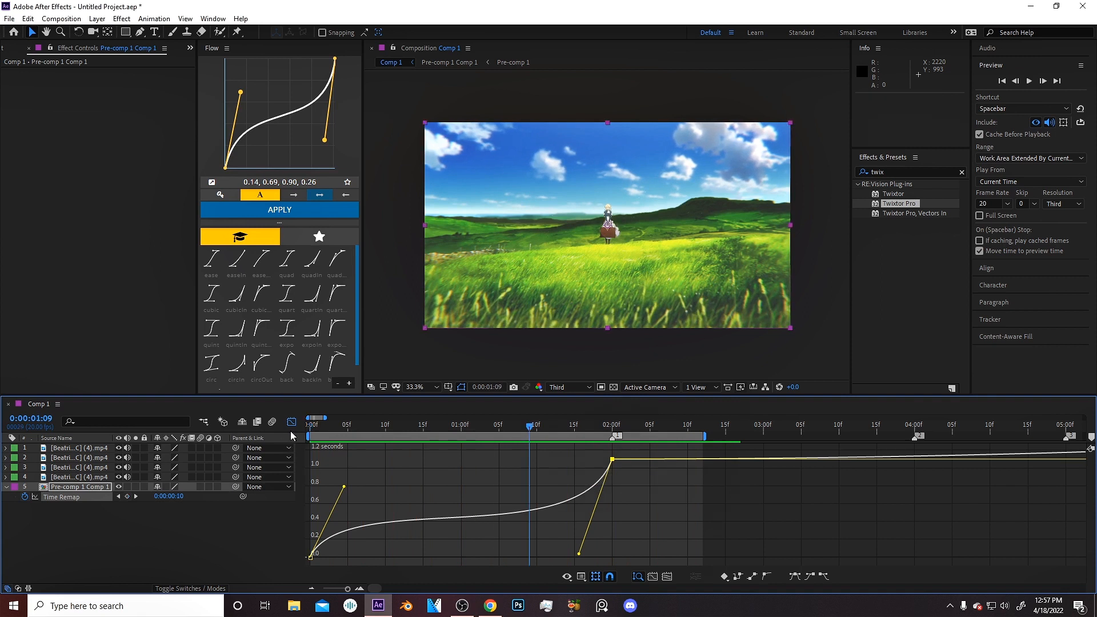
# Return to the layer timeline, adjust the timeline zoom and preview the retimed clip again.
pyautogui.click(291, 425)
pyautogui.click(512, 542)
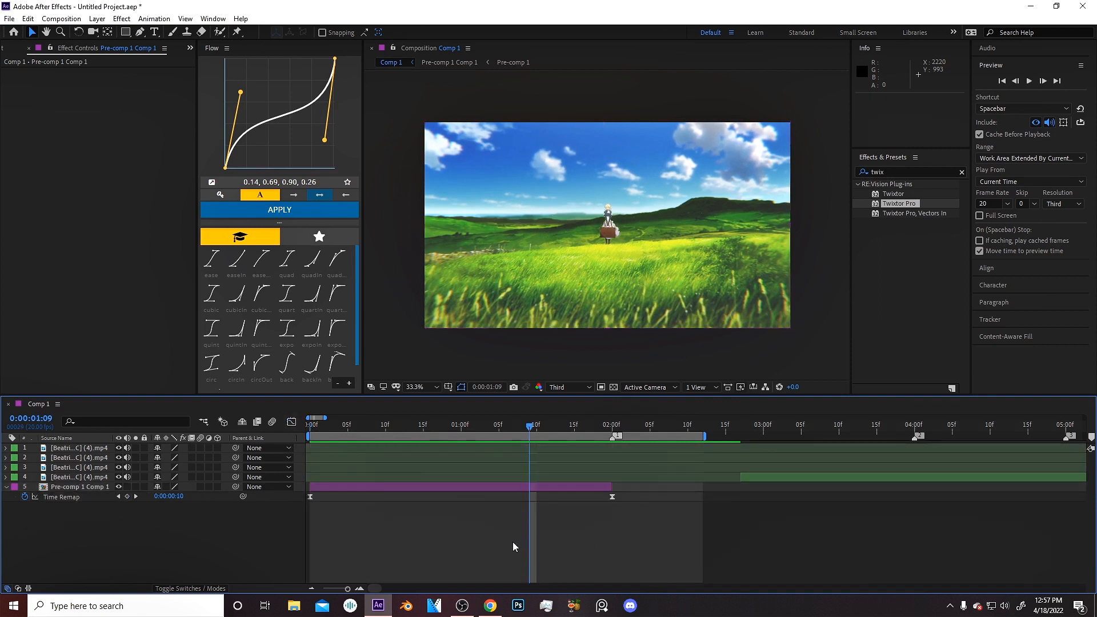
pyautogui.press('-')
pyautogui.moveTo(394, 436); pyautogui.dragTo(289, 452)
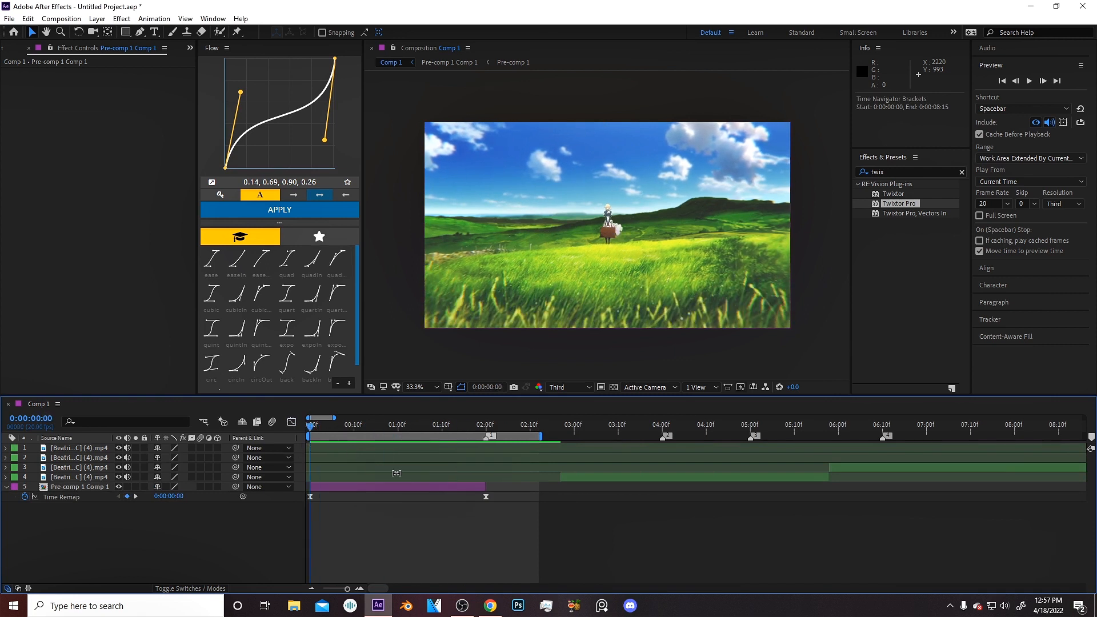
pyautogui.press('=')
pyautogui.moveTo(411, 436); pyautogui.dragTo(255, 477)
pyautogui.press('space')
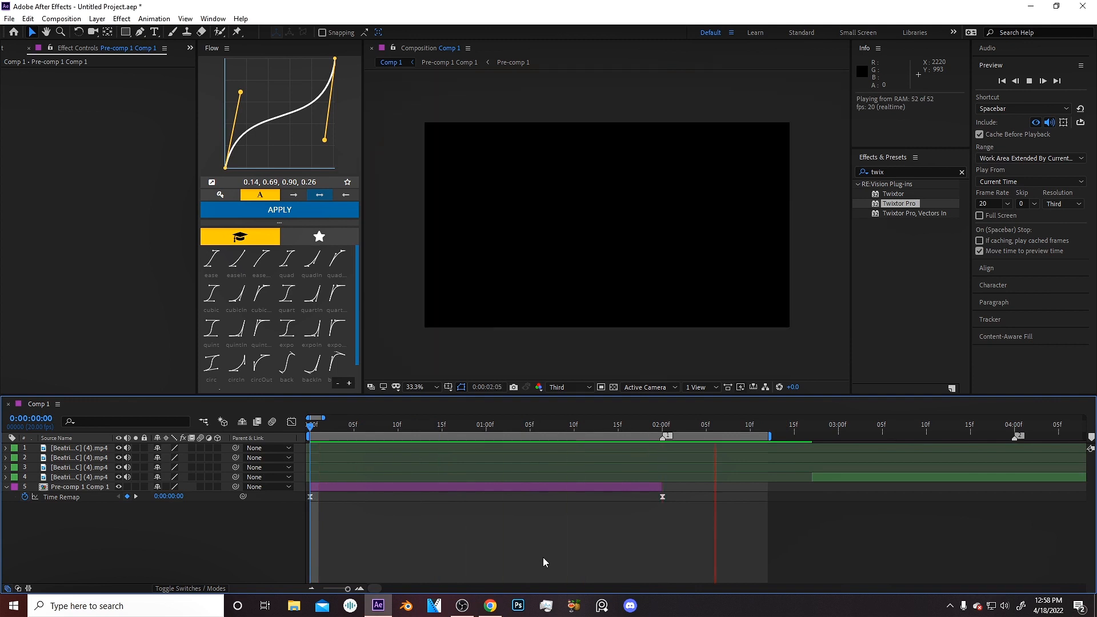
pyautogui.press('space')
pyautogui.scroll(-2, 591, 556)
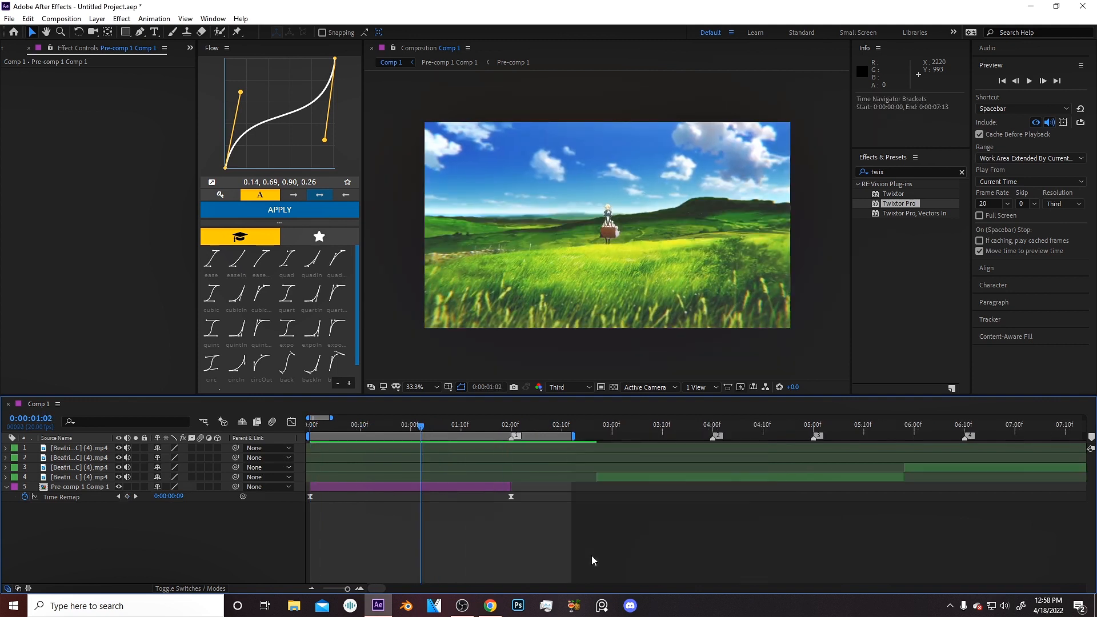
pyautogui.scroll(2, 572, 550)
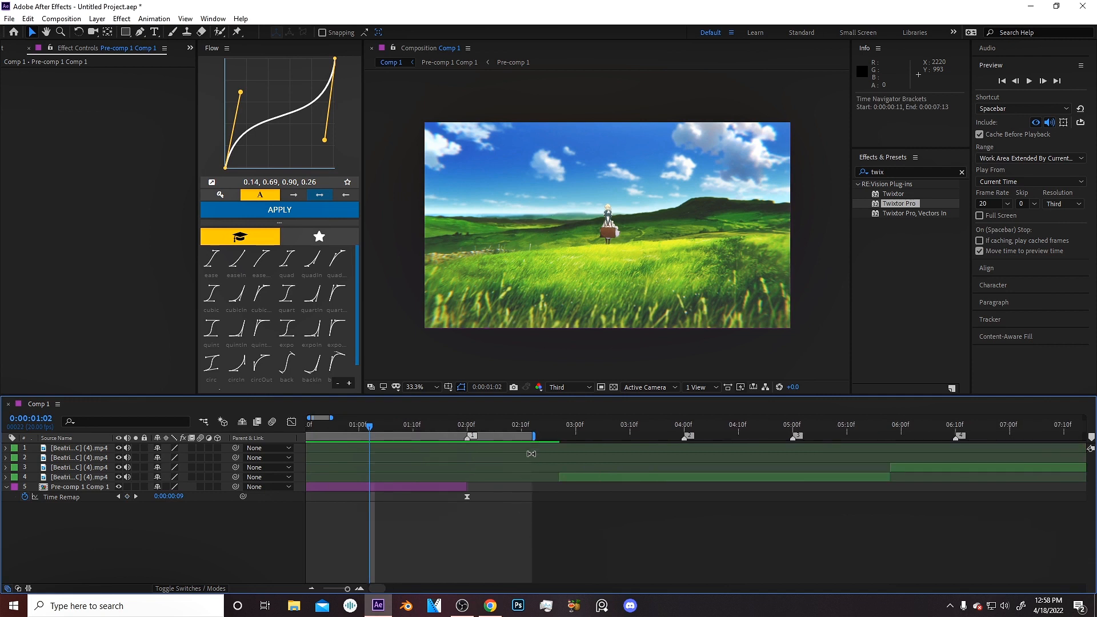
# Extend the work area end to about 11:03 on the zoomed-out timeline.
pyautogui.moveTo(458, 424); pyautogui.dragTo(352, 443)
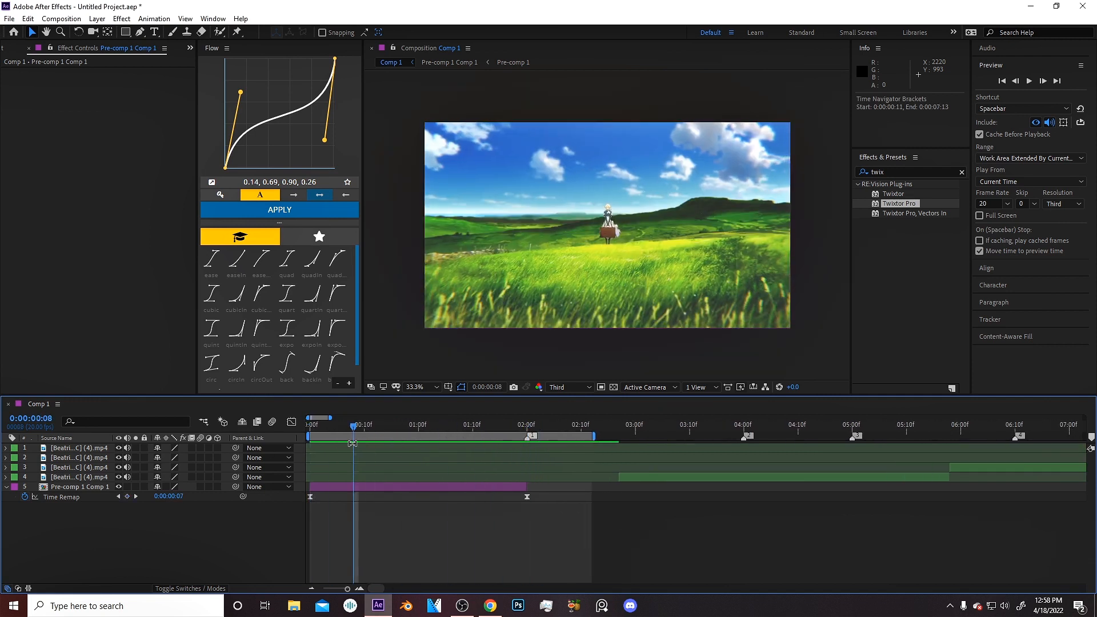
pyautogui.scroll(-3, 385, 448)
pyautogui.click(420, 433)
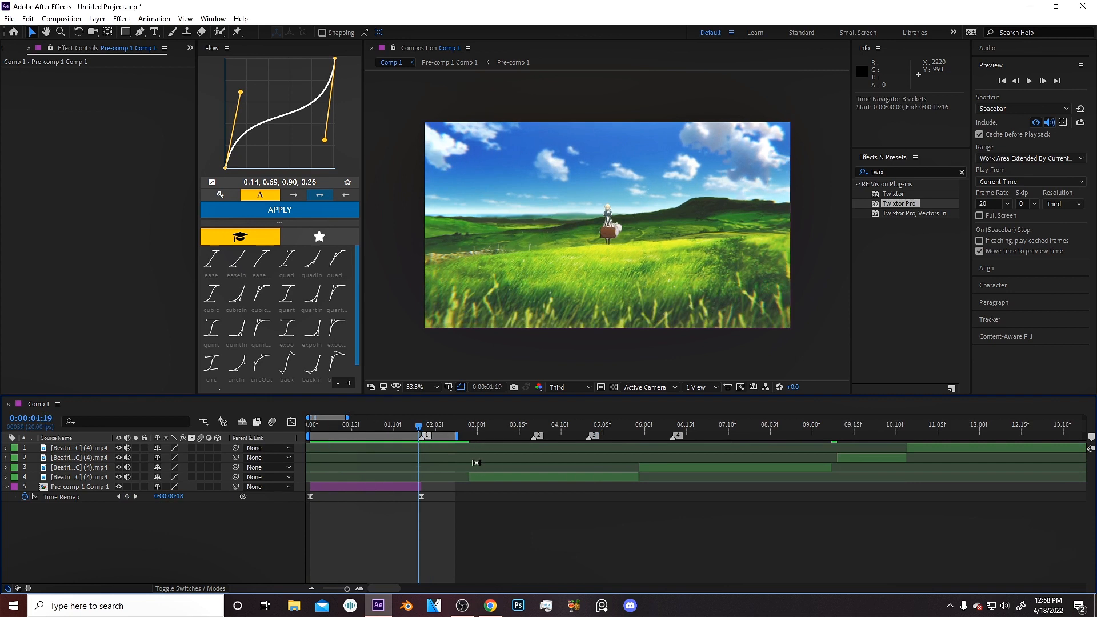
pyautogui.moveTo(459, 435); pyautogui.dragTo(936, 435)
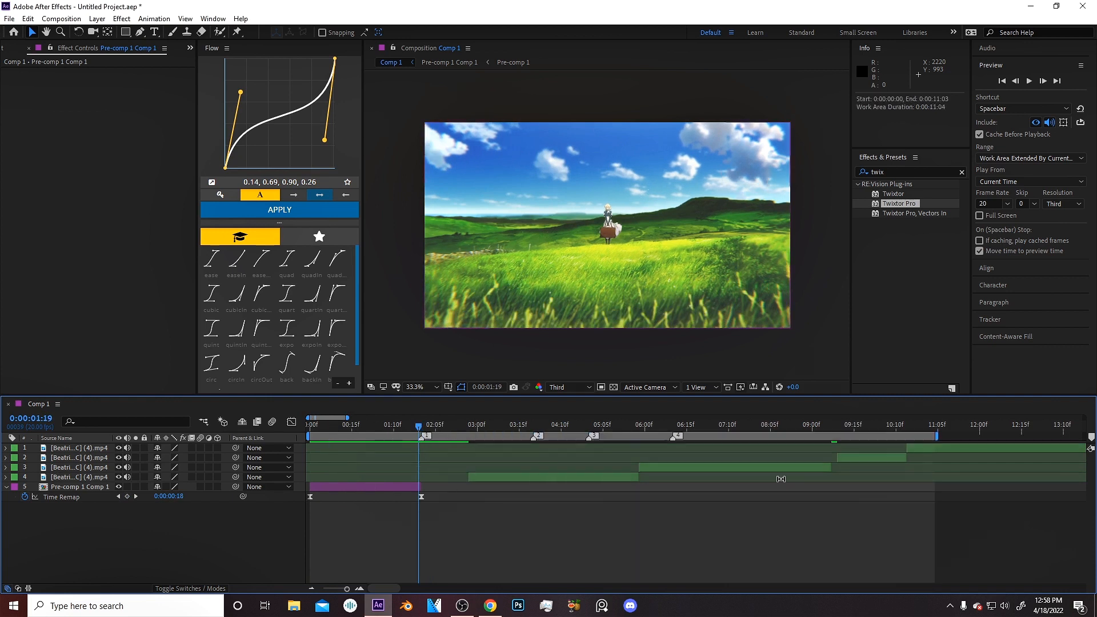
# Split the third clip layer at 6:02.
pyautogui.click(480, 430)
pyautogui.moveTo(484, 429); pyautogui.dragTo(650, 444)
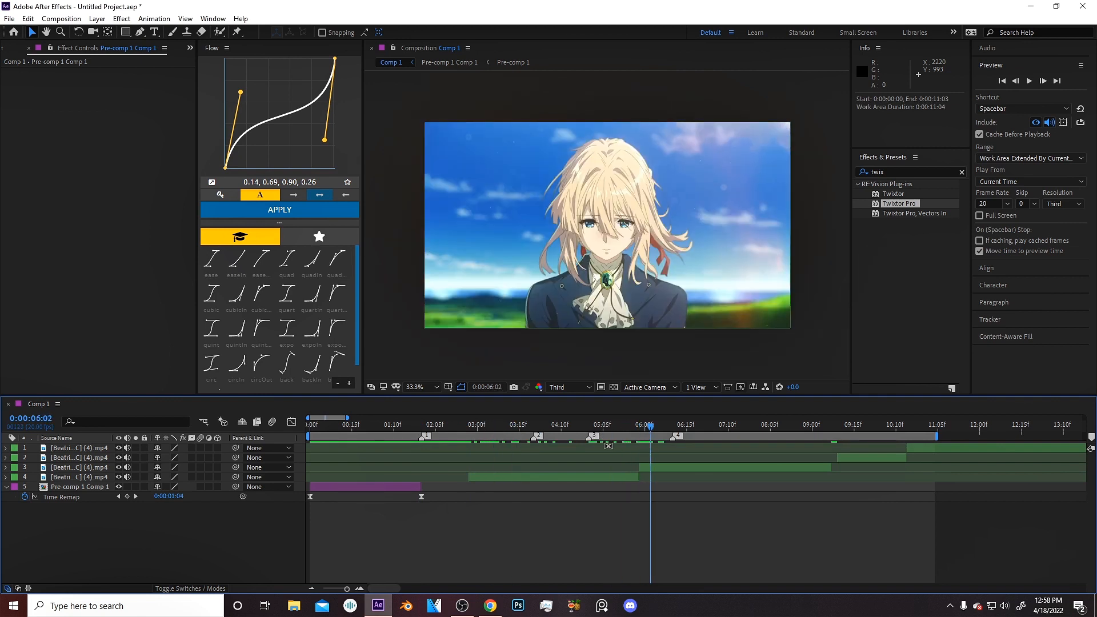
pyautogui.click(652, 469)
pyautogui.hotkey('ctrl', 'shift', 'd')
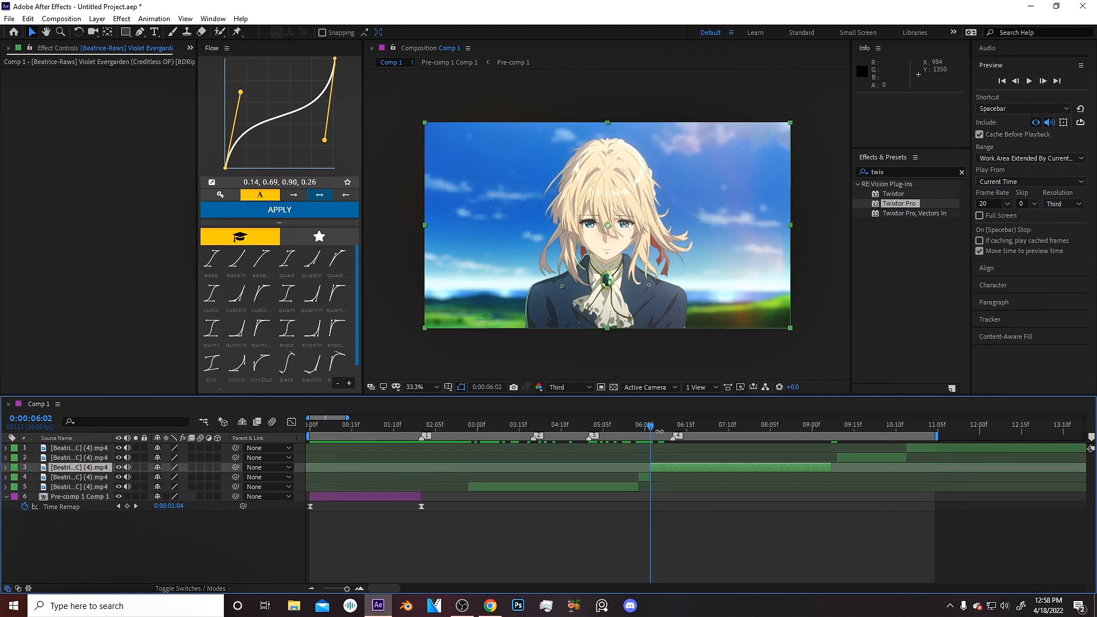
# Delete the two clip layers just before the 6:02 split.
pyautogui.moveTo(665, 426)
pyautogui.mouseDown()
pyautogui.moveTo(775, 421)
pyautogui.moveTo(666, 440)
pyautogui.mouseUp()
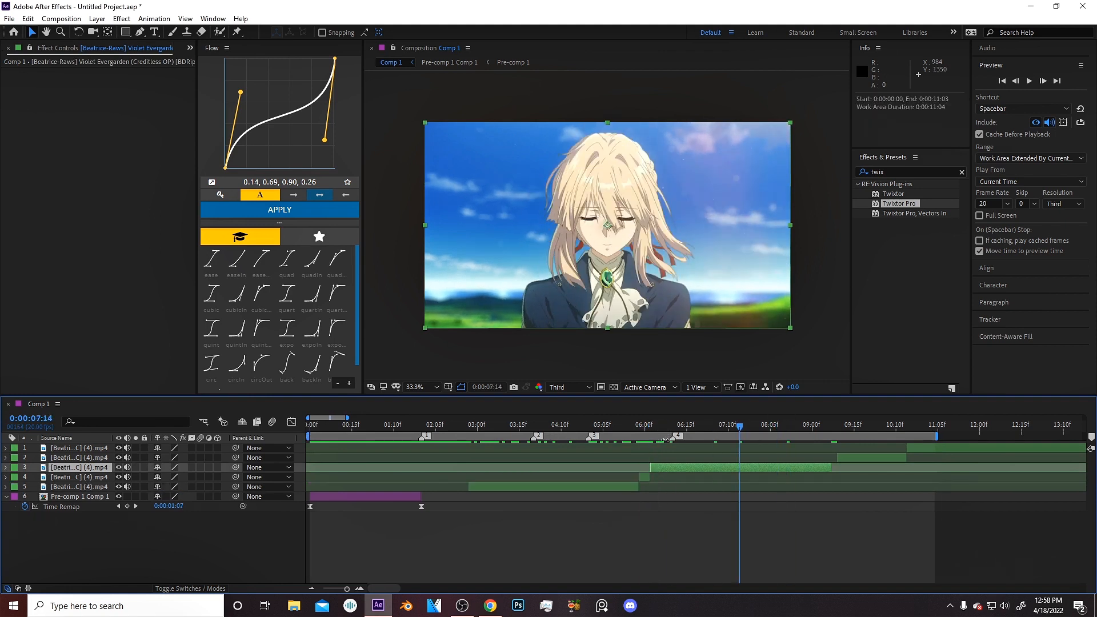
pyautogui.click(644, 478)
pyautogui.press('Delete')
pyautogui.click(588, 478)
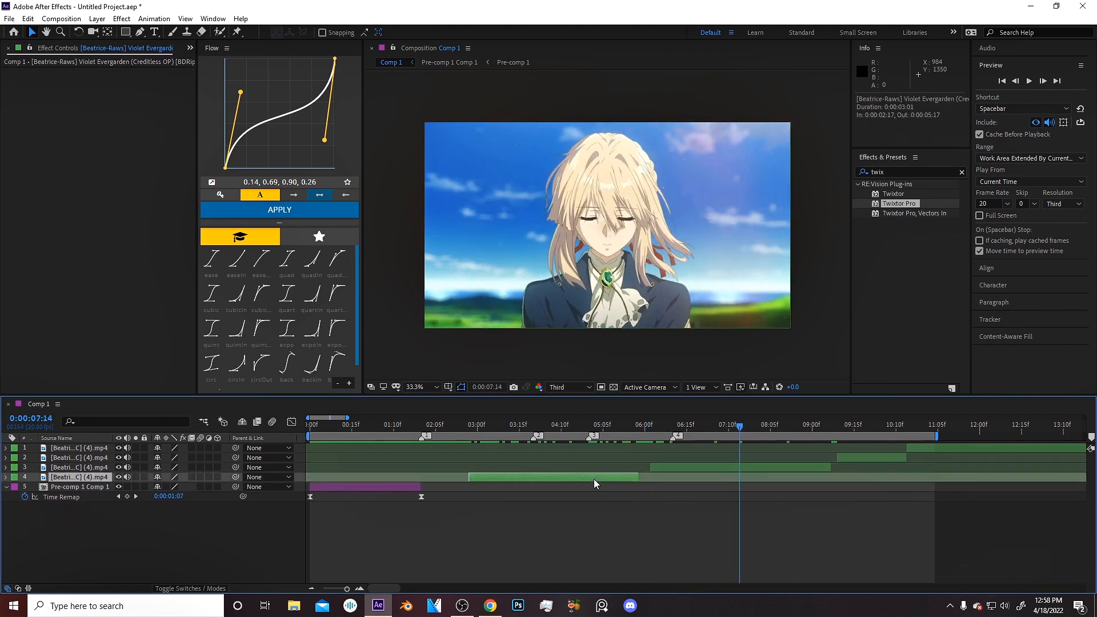
pyautogui.press('Delete')
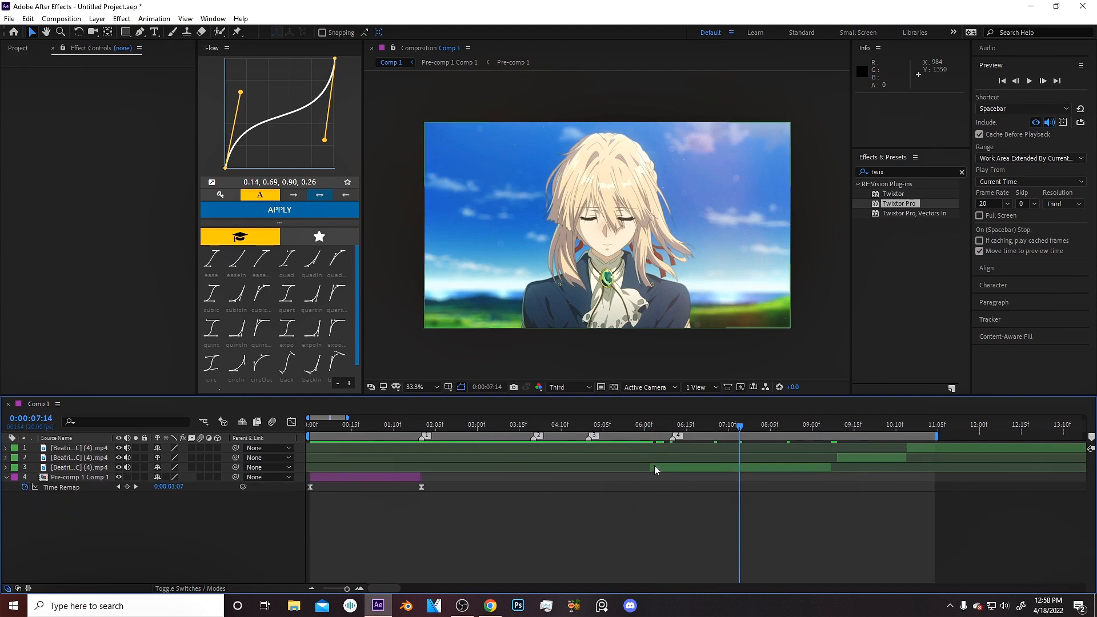
# Slide the clip segment starting at 6:02 so it begins at 2:00 and preview it.
pyautogui.moveTo(653, 466); pyautogui.dragTo(427, 478)
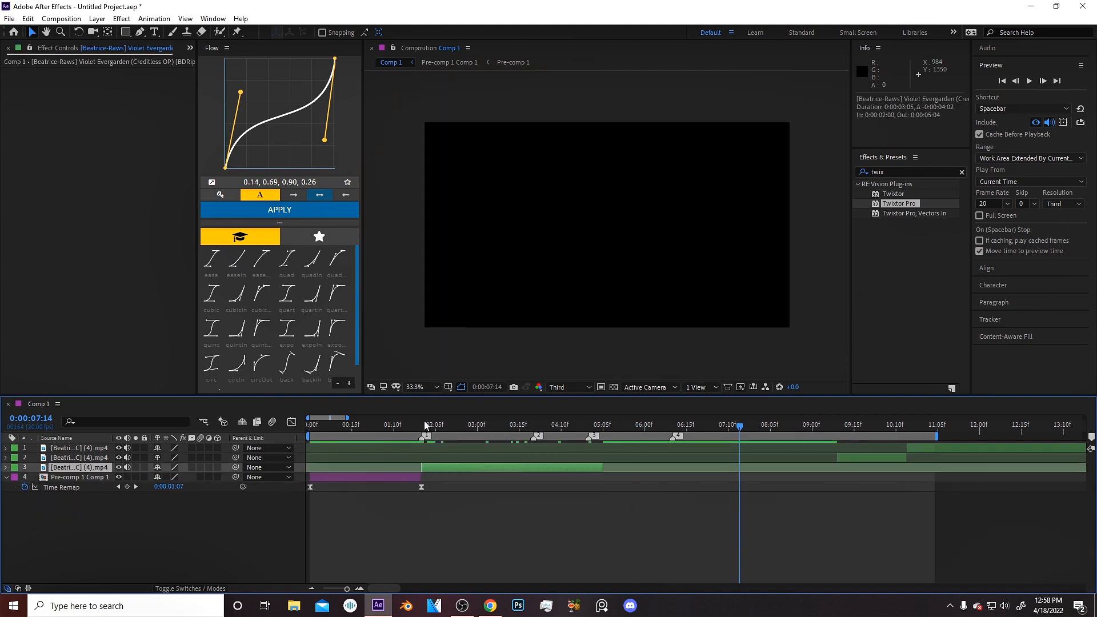
pyautogui.click(423, 425)
pyautogui.press('=')
pyautogui.press('space')
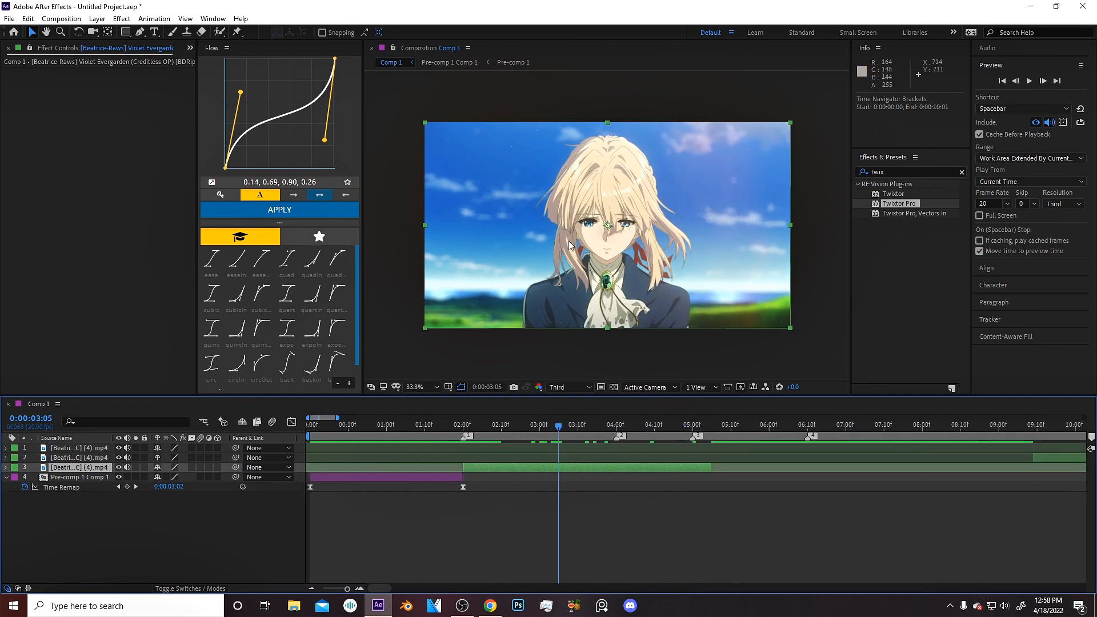
# Split the clip at 3:06, delete the part before it, and move the remainder to start at 2:00.
pyautogui.press('=')
pyautogui.moveTo(550, 430); pyautogui.dragTo(493, 444)
pyautogui.press('-')
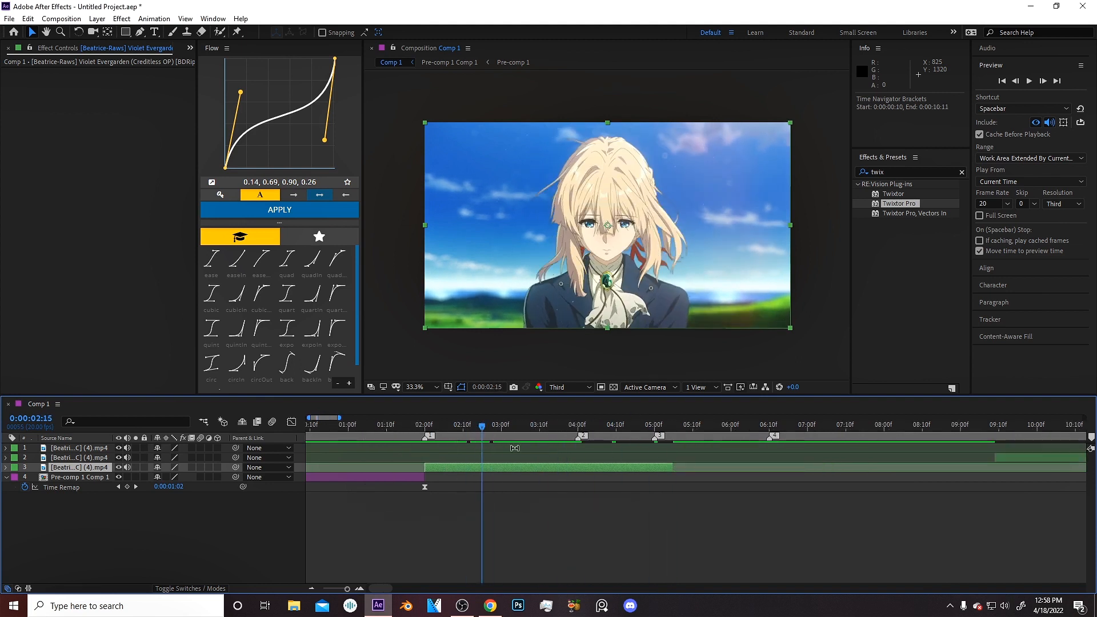
pyautogui.moveTo(578, 435)
pyautogui.mouseDown()
pyautogui.moveTo(522, 443)
pyautogui.moveTo(606, 422)
pyautogui.moveTo(567, 424)
pyautogui.mouseUp()
pyautogui.press('=')
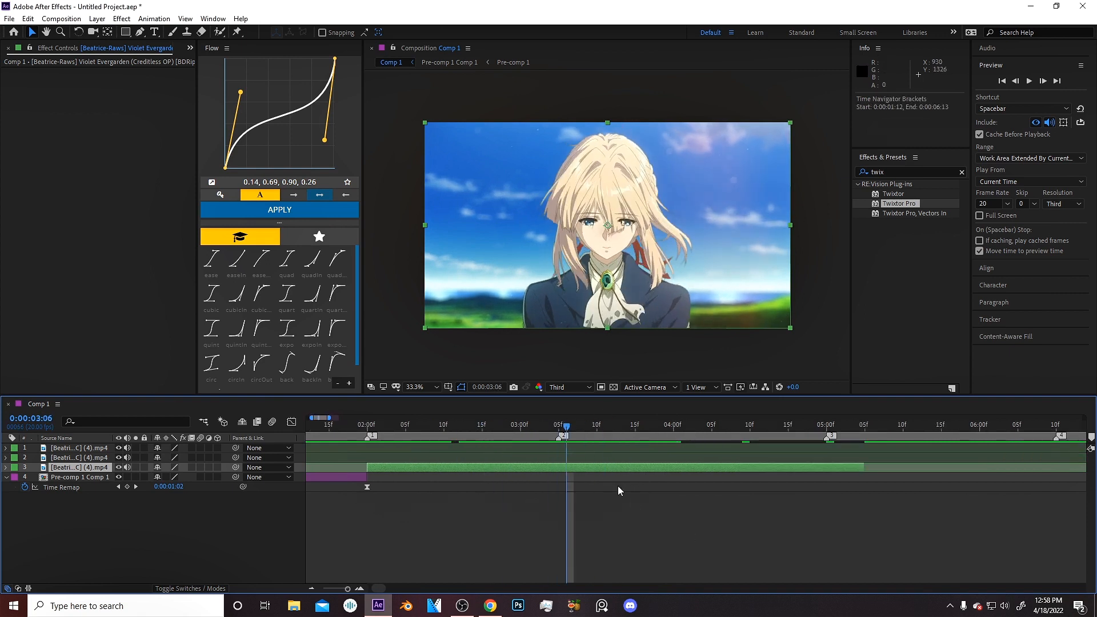
pyautogui.hotkey('ctrl', 'shift', 'd')
pyautogui.click(556, 479)
pyautogui.press('Delete')
pyautogui.click(366, 424)
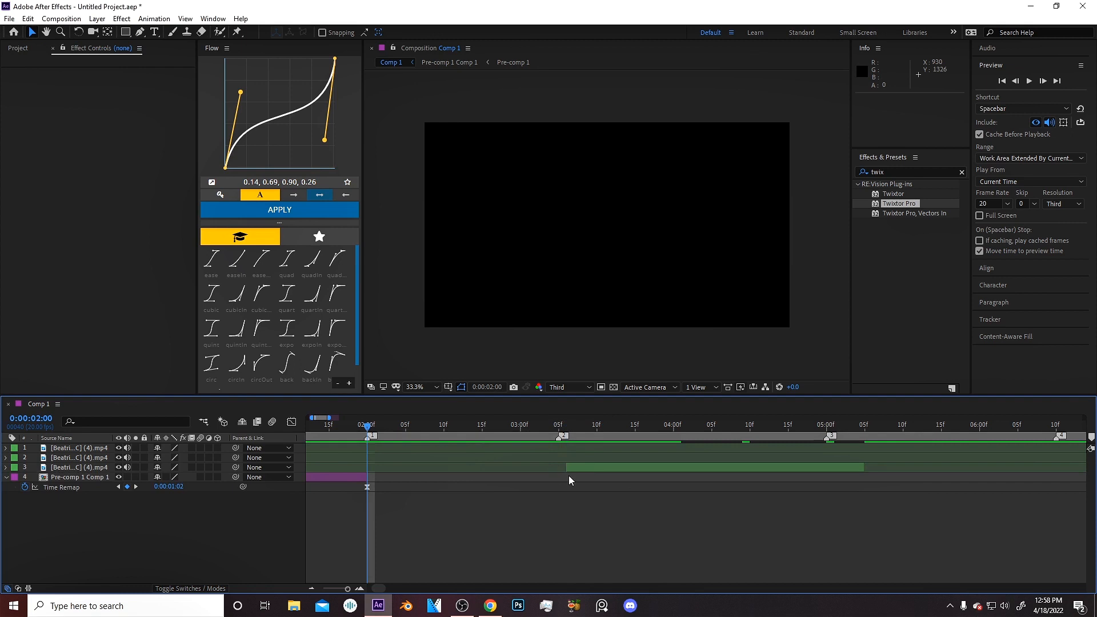
pyautogui.moveTo(578, 466); pyautogui.dragTo(389, 478)
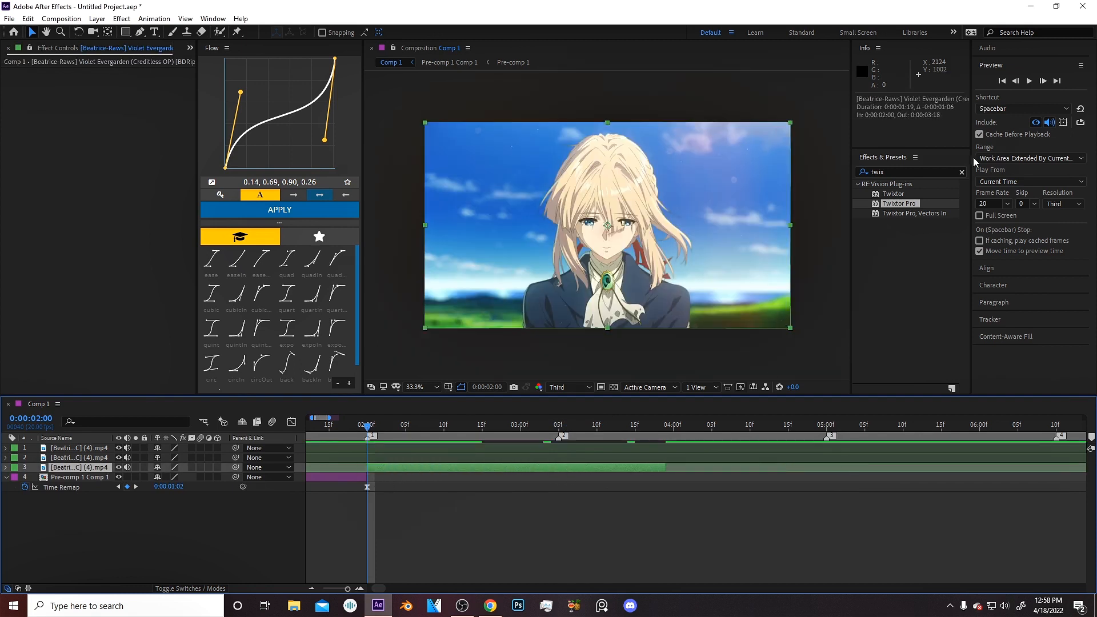
# Split the clip repeatedly, advancing one or two frames between splits, into a staircase of short slice layers.
pyautogui.click(1041, 81)
pyautogui.click(1042, 81)
pyautogui.hotkey('ctrl', 'shift', 'd')
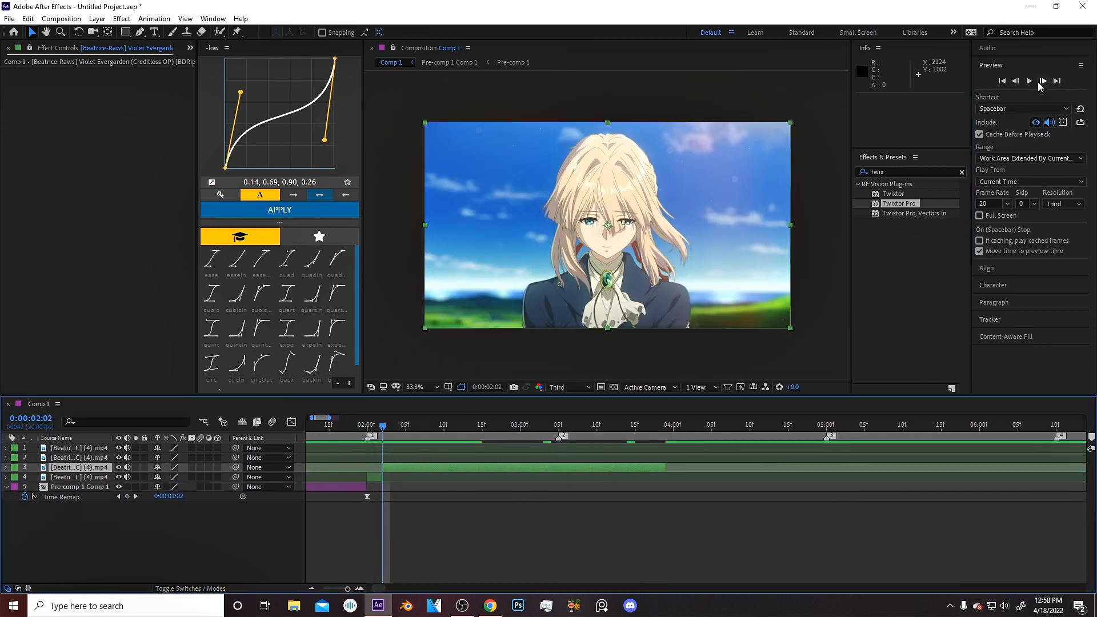
pyautogui.click(1042, 82)
pyautogui.hotkey('ctrl', 'shift', 'd')
pyautogui.doubleClick(1042, 81)
pyautogui.hotkey('ctrl', 'shift', 'd')
pyautogui.click(1042, 82)
pyautogui.hotkey('ctrl', 'shift', 'd')
pyautogui.click(1042, 82)
pyautogui.hotkey('ctrl', 'shift', 'd')
pyautogui.doubleClick(1039, 83)
pyautogui.hotkey('ctrl', 'shift', 'd')
pyautogui.doubleClick(1039, 83)
pyautogui.hotkey('ctrl', 'shift', 'd')
pyautogui.tripleClick(1039, 82)
pyautogui.hotkey('ctrl', 'shift', 'd')
pyautogui.doubleClick(1039, 82)
pyautogui.hotkey('ctrl', 'shift', 'd')
pyautogui.doubleClick(1039, 83)
pyautogui.hotkey('ctrl', 'shift', 'd')
pyautogui.doubleClick(1039, 84)
pyautogui.hotkey('ctrl', 'shift', 'd')
pyautogui.scroll(-5, 343, 532)
pyautogui.keyDown('shift'); pyautogui.click(342, 557); pyautogui.keyUp('shift')
pyautogui.scroll(5, 490, 486)
pyautogui.scroll(-5, 490, 486)
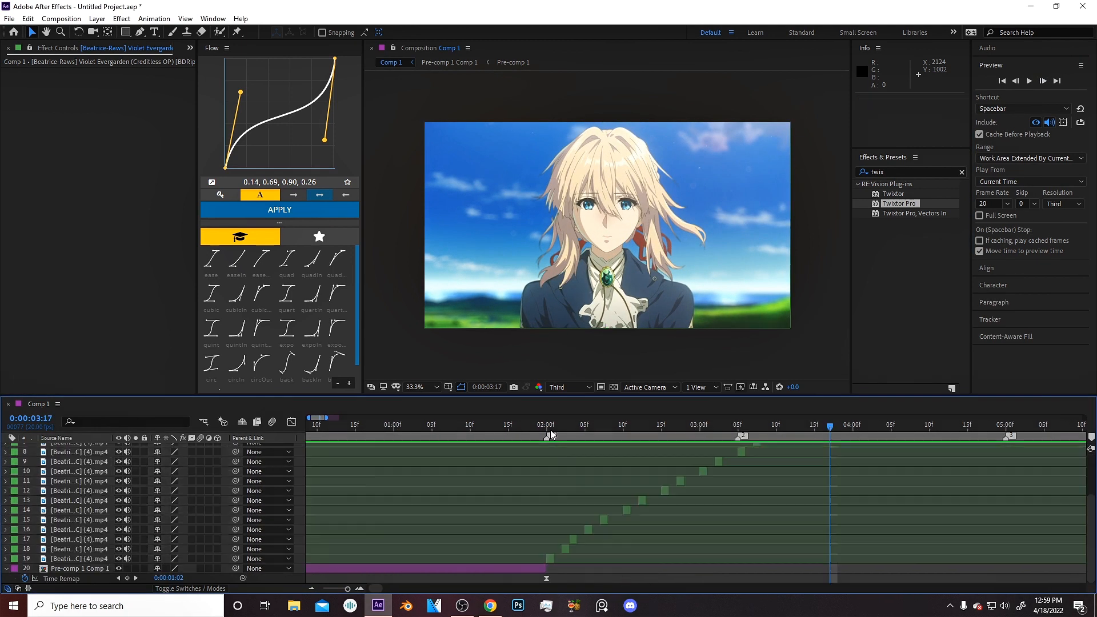
# Slide each slice layer left so the slices follow one another continuously from 2:00.
pyautogui.click(548, 427)
pyautogui.scroll(3, 551, 485)
pyautogui.moveTo(623, 540); pyautogui.dragTo(593, 570)
pyautogui.moveTo(688, 530); pyautogui.dragTo(632, 529)
pyautogui.moveTo(755, 520); pyautogui.dragTo(669, 520)
pyautogui.moveTo(831, 511); pyautogui.dragTo(688, 510)
pyautogui.moveTo(888, 501); pyautogui.dragTo(716, 501)
pyautogui.moveTo(591, 549); pyautogui.dragTo(536, 540)
pyautogui.click(509, 427)
pyautogui.moveTo(754, 529); pyautogui.dragTo(588, 550)
pyautogui.moveTo(786, 520); pyautogui.dragTo(596, 521)
pyautogui.moveTo(828, 510); pyautogui.dragTo(606, 514)
pyautogui.moveTo(866, 500); pyautogui.dragTo(627, 501)
pyautogui.moveTo(912, 490); pyautogui.dragTo(643, 491)
pyautogui.moveTo(948, 480); pyautogui.dragTo(661, 481)
pyautogui.click(988, 471)
pyautogui.moveTo(992, 471); pyautogui.dragTo(674, 471)
pyautogui.scroll(-2, 735, 502)
pyautogui.moveTo(757, 466); pyautogui.dragTo(586, 467)
pyautogui.scroll(-4, 512, 542)
# Select the 17 slice layers and pre-compose them into Pre-comp 2.
pyautogui.keyDown('shift'); pyautogui.click(514, 558); pyautogui.keyUp('shift')
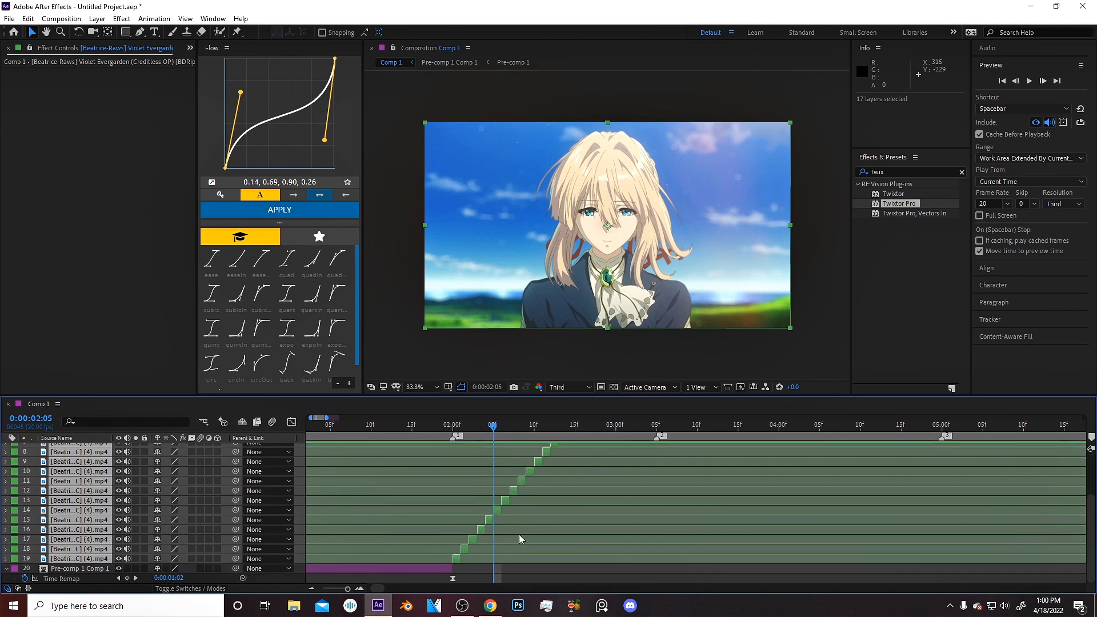
pyautogui.press('pageup')
pyautogui.press('pageup')
pyautogui.press('pageup')
pyautogui.press('pageup')
pyautogui.hotkey('ctrl', 'shift', 'c')
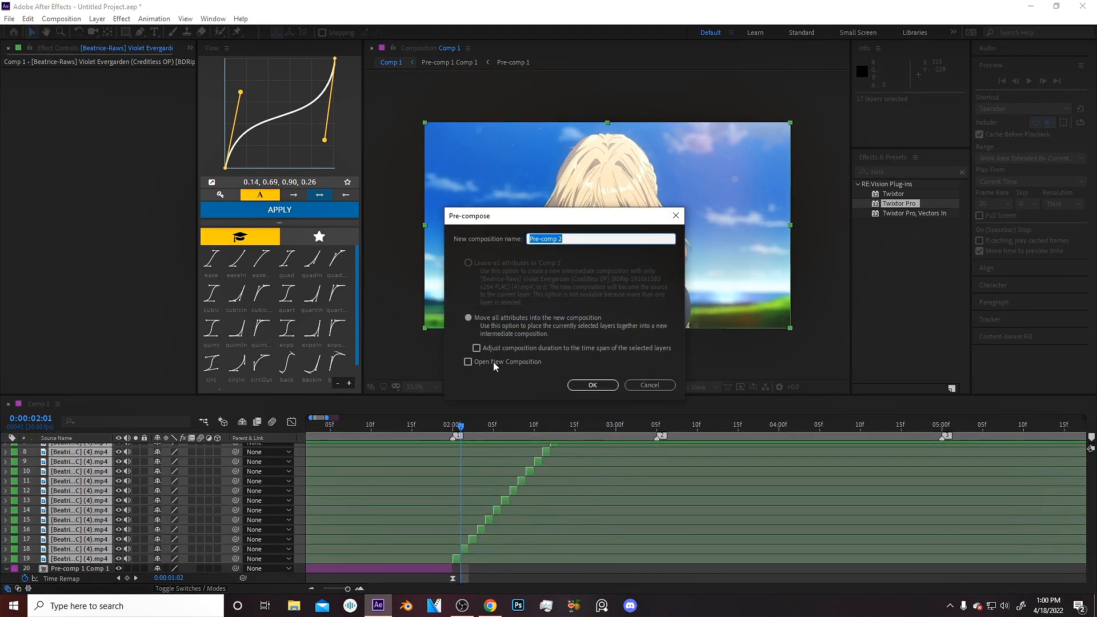
pyautogui.click(476, 348)
pyautogui.click(556, 351)
pyautogui.click(594, 385)
# Trim Pre-comp 2 so it runs from 2:00 to 3:05.
pyautogui.press('pageup')
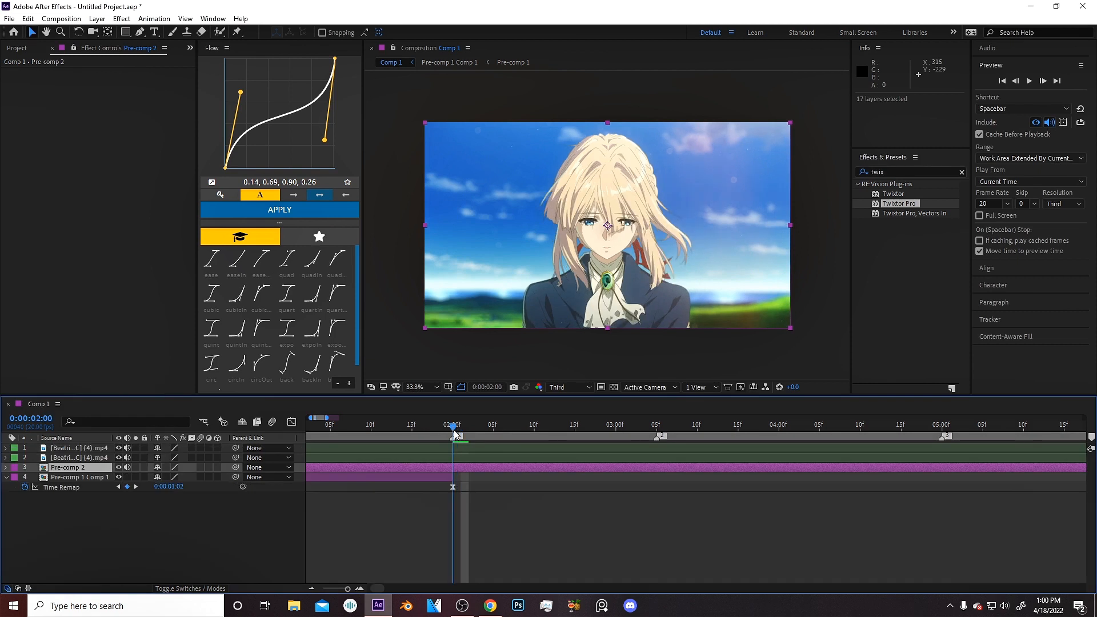
pyautogui.hotkey('alt', '[')
pyautogui.press('F2')
pyautogui.click(656, 428)
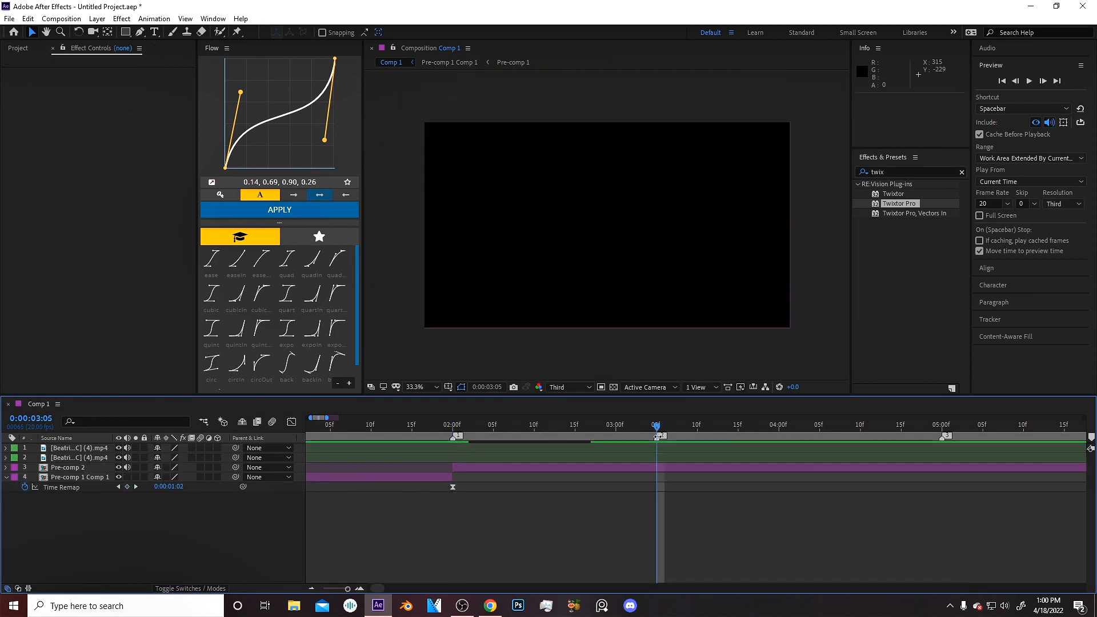
pyautogui.click(664, 469)
pyautogui.hotkey('ctrl', 'shift', 'd')
pyautogui.press('Delete')
pyautogui.press('i')
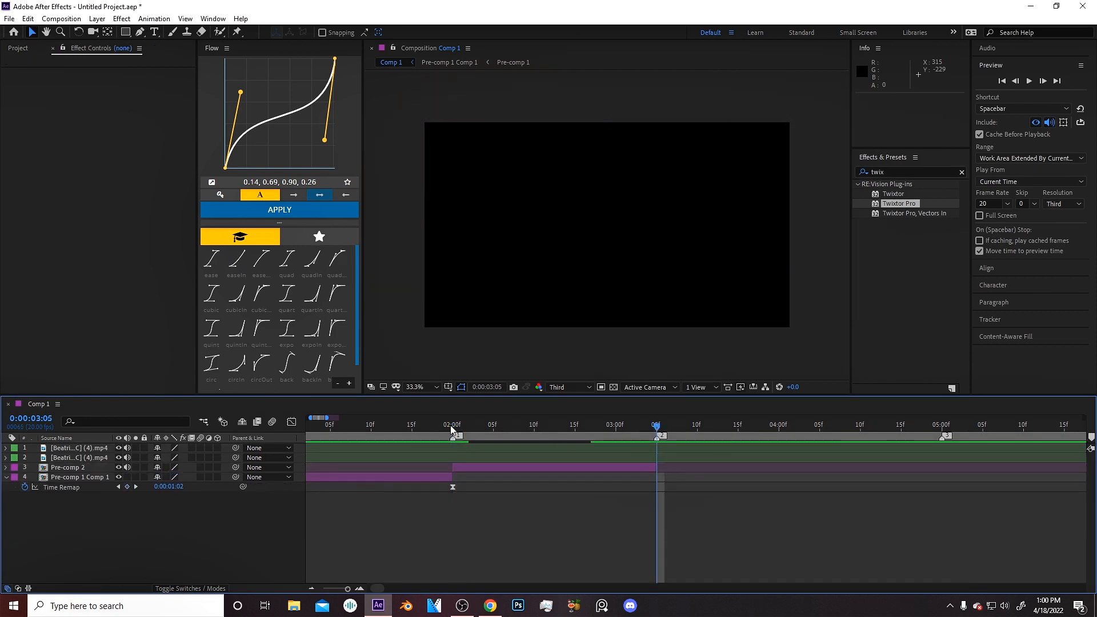
# Apply Twixtor Pro to Pre-comp 2 and set its Alt Color Source to Pre-comp 2.
pyautogui.doubleClick(899, 204)
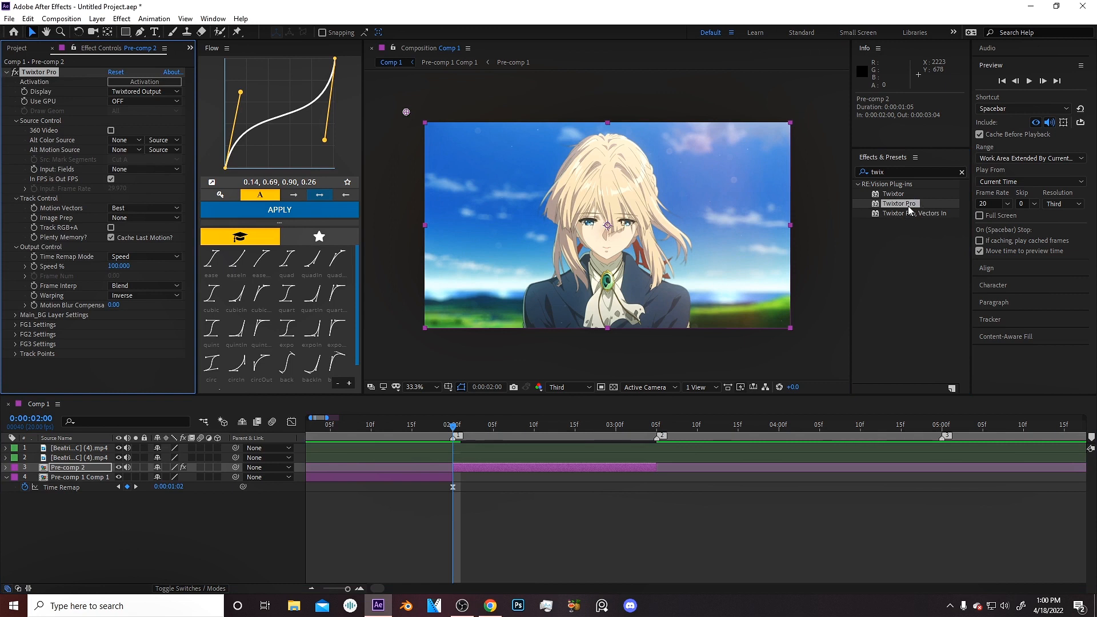
pyautogui.click(126, 140)
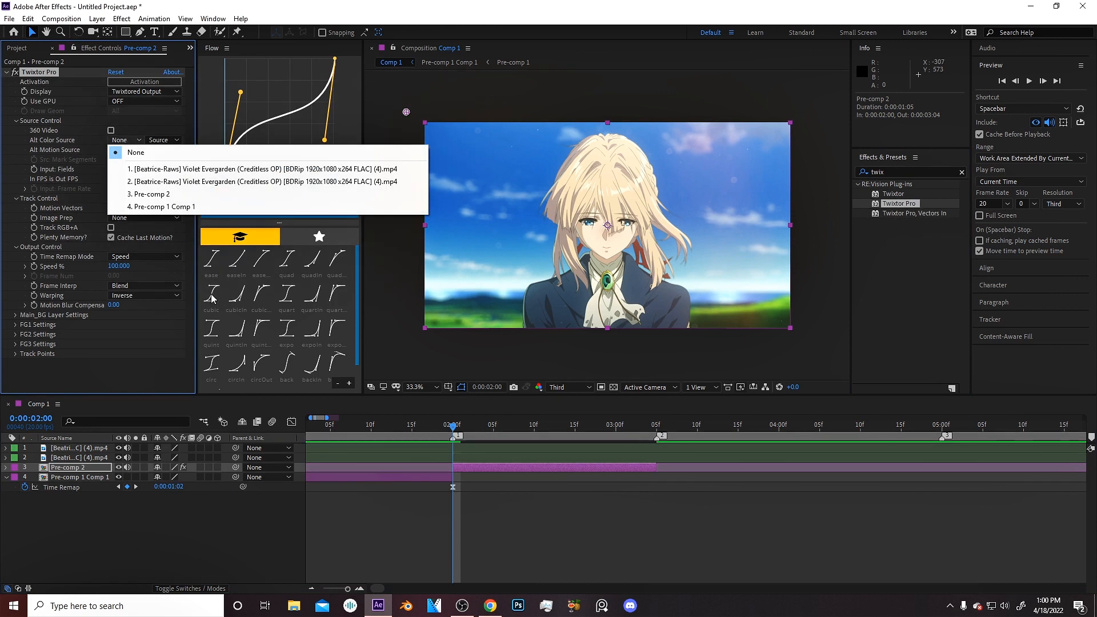
pyautogui.click(144, 195)
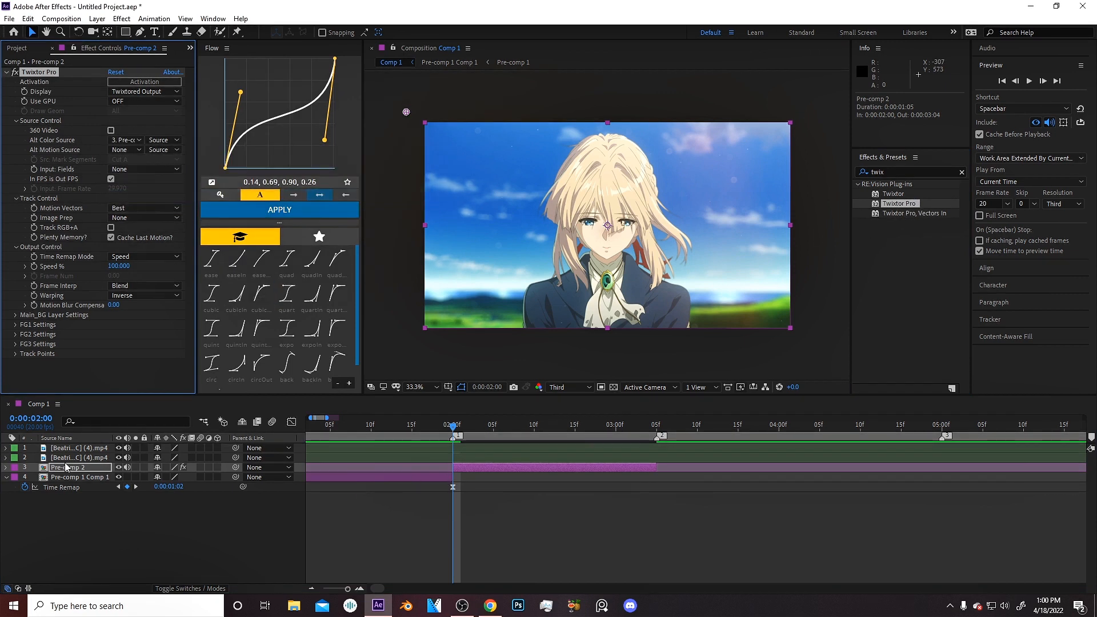
# Uncheck In FPS is Out FPS, set Input Frame Rate 20, Image Prep Contrast/Edge Enhance, and enable Track RGB+A.
pyautogui.click(111, 179)
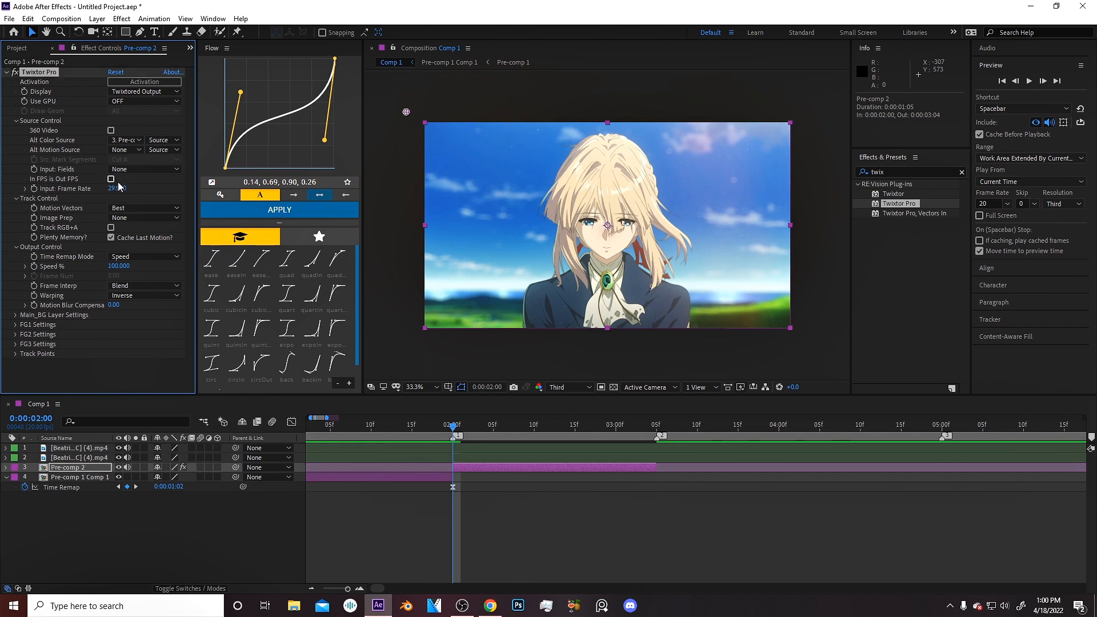
pyautogui.click(118, 189)
pyautogui.click(143, 217)
pyautogui.click(143, 238)
# Pre-compose the Twixtor layer into Pre-comp 2 Comp 1.
pyautogui.click(631, 536)
pyautogui.click(469, 467)
pyautogui.hotkey('ctrl', 'shift', 'c')
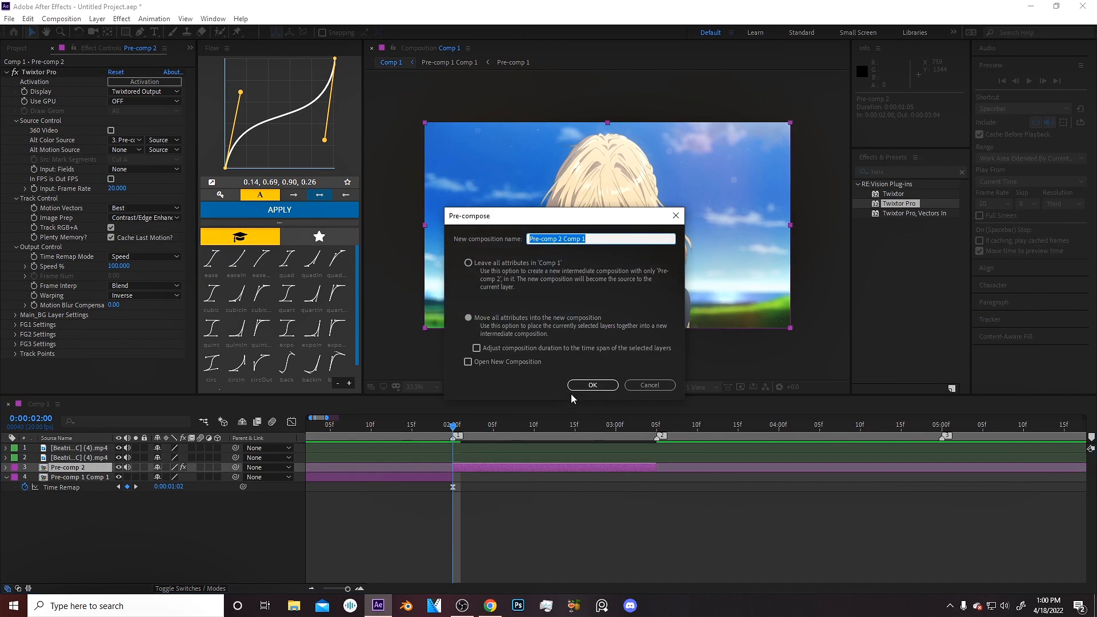
pyautogui.press('Return')
pyautogui.press('Delete')
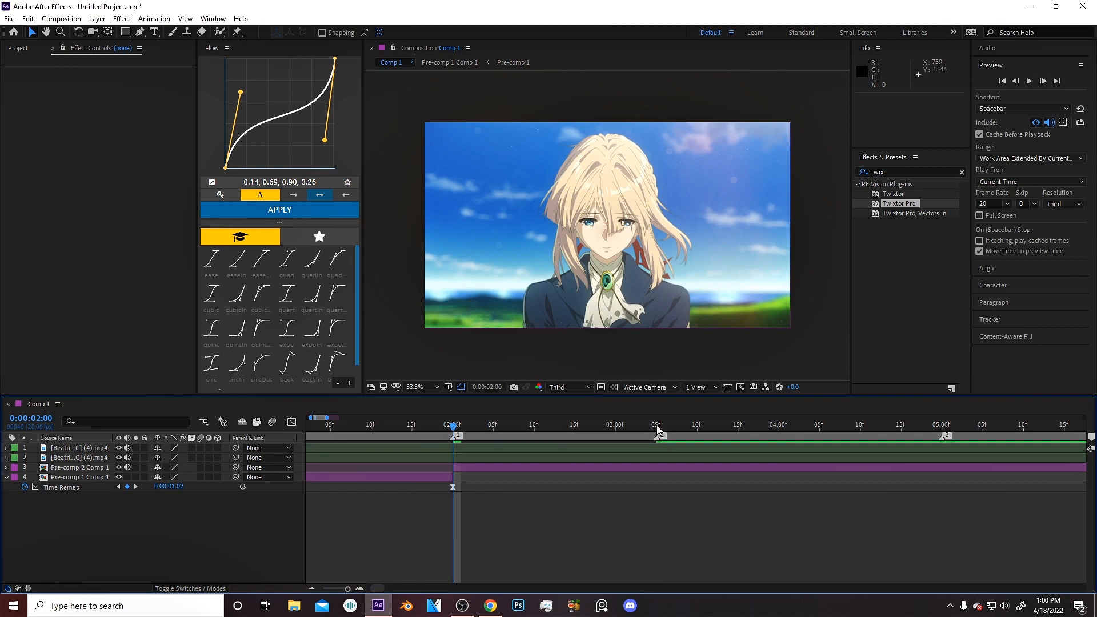
# Split Pre-comp 2 Comp 1 at 3:05 and delete the part after it.
pyautogui.click(656, 425)
pyautogui.click(660, 469)
pyautogui.hotkey('ctrl', 'shift', 'd')
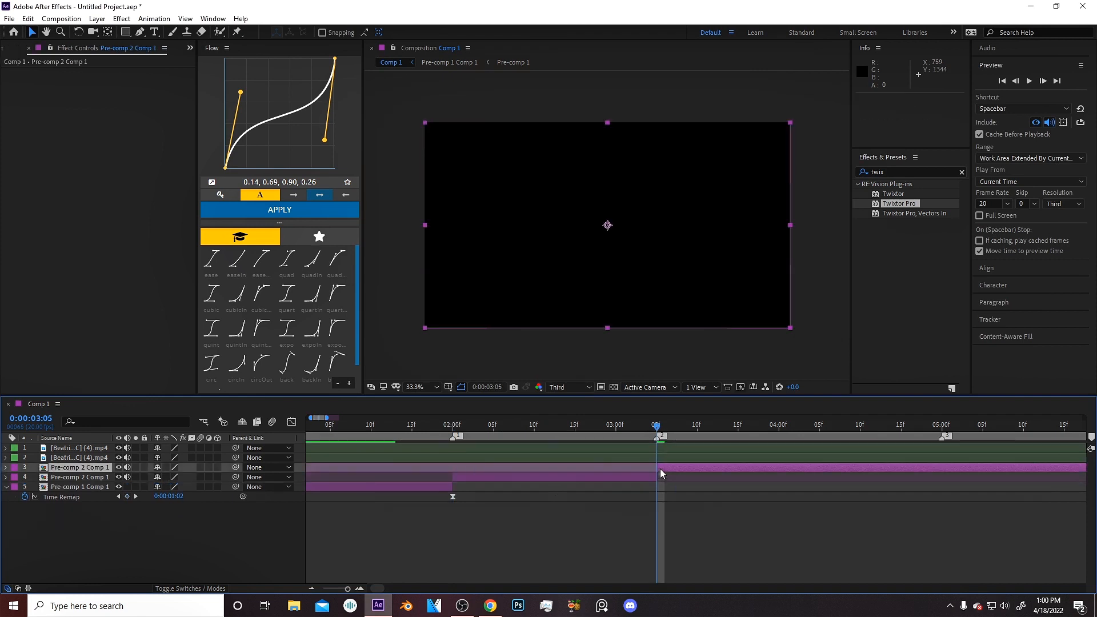
pyautogui.press('Delete')
# Enable time remapping on Pre-comp 2 Comp 1 from 2:00.
pyautogui.click(453, 425)
pyautogui.click(462, 468)
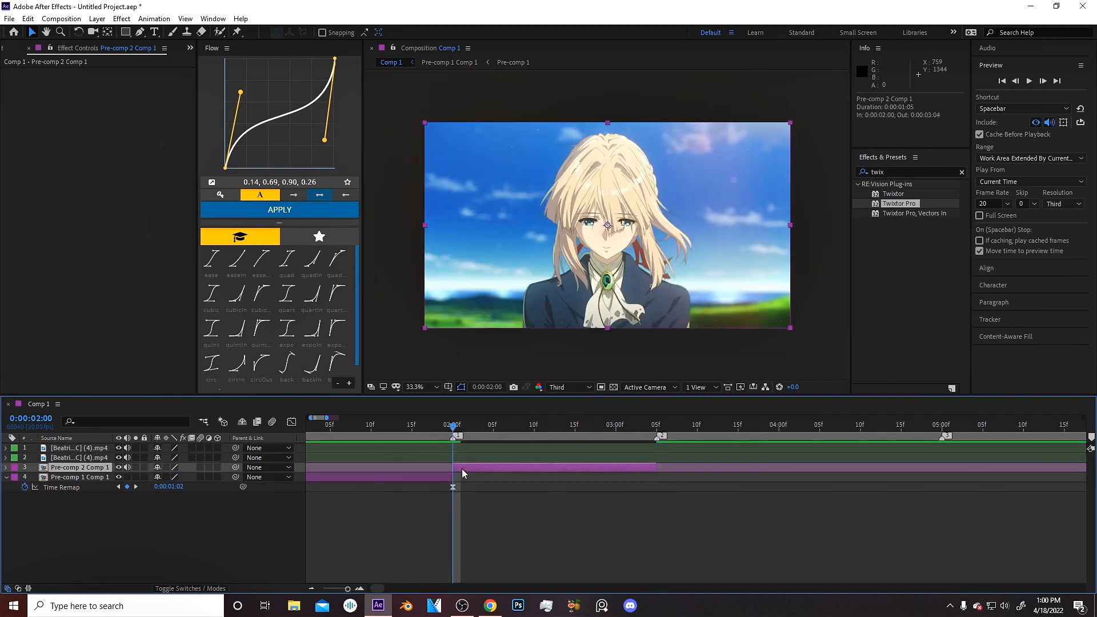
pyautogui.hotkey('ctrl', 'alt', 't')
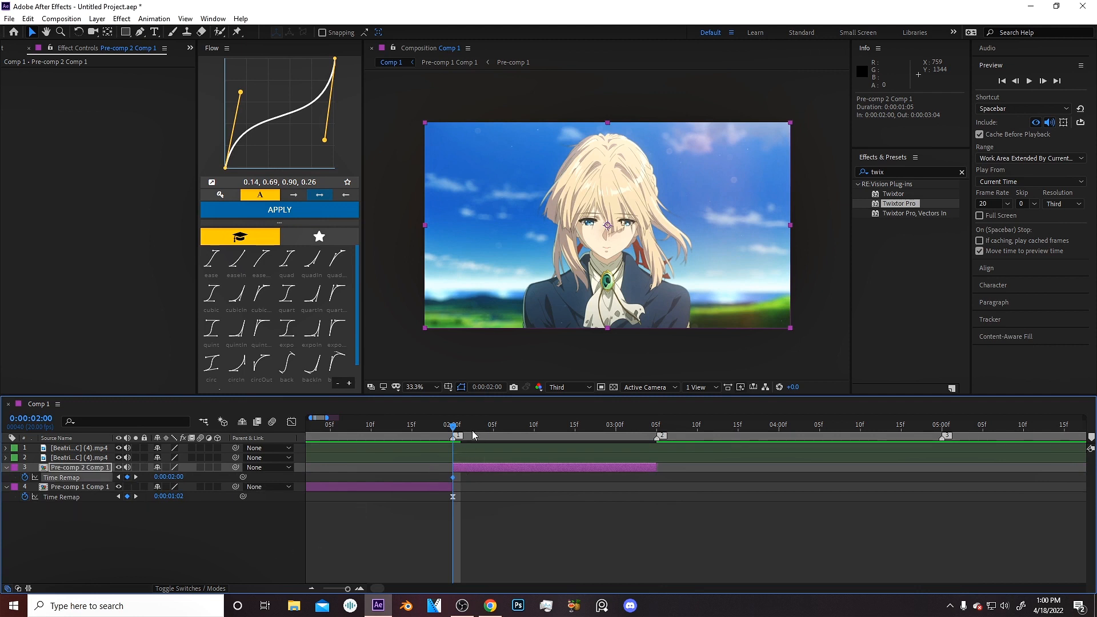
# Move the second Time Remap keyframe to 3:05, the layer's end.
pyautogui.moveTo(473, 435); pyautogui.dragTo(586, 439)
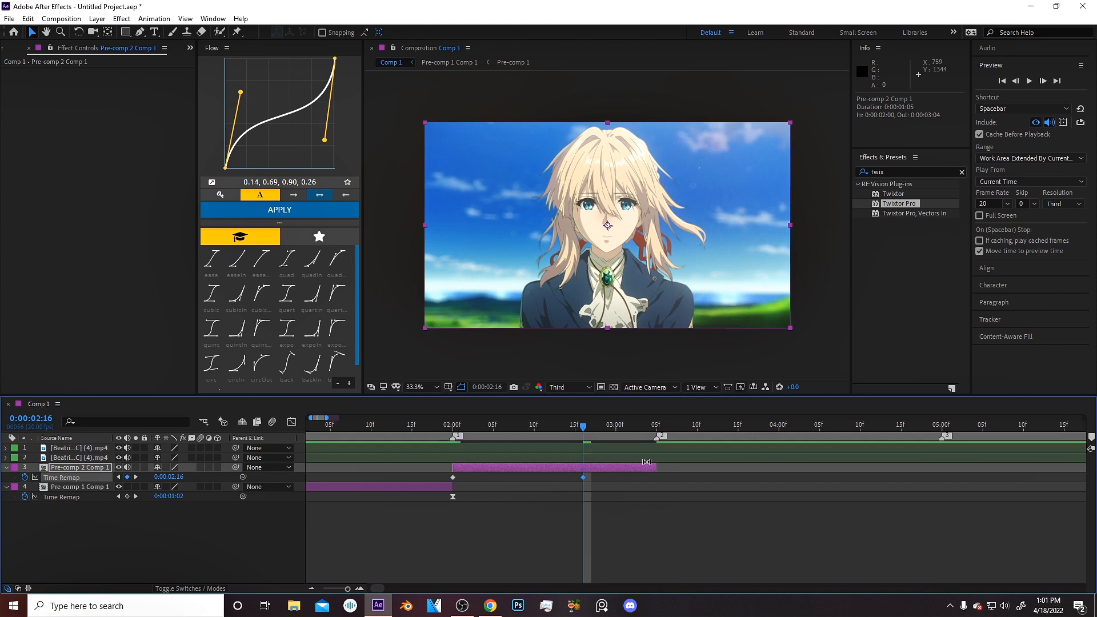
pyautogui.moveTo(653, 433); pyautogui.dragTo(610, 445)
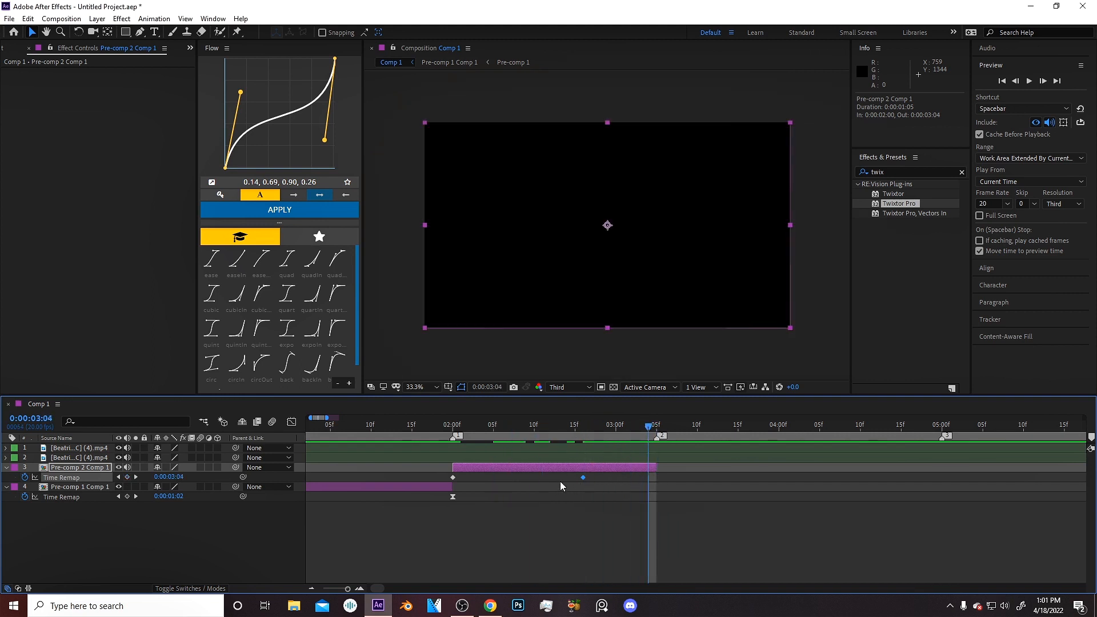
pyautogui.moveTo(583, 477); pyautogui.dragTo(654, 477)
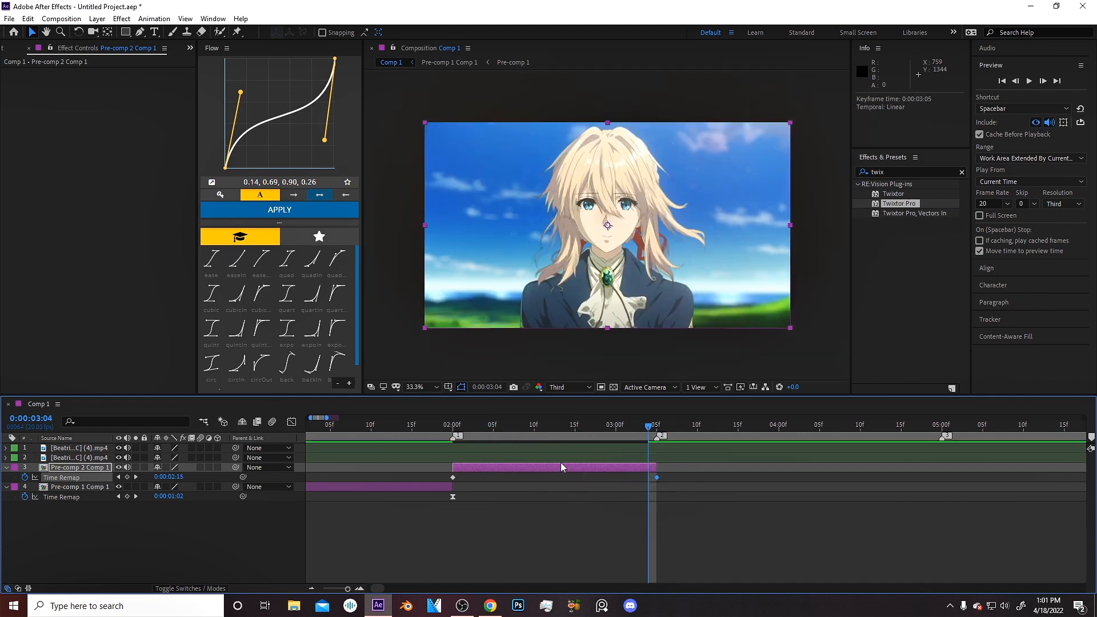
# Select both Time Remap keyframes of Pre-comp 2 Comp 1 and apply Easy Ease.
pyautogui.moveTo(536, 432)
pyautogui.mouseDown()
pyautogui.moveTo(516, 435)
pyautogui.moveTo(536, 435)
pyautogui.mouseUp()
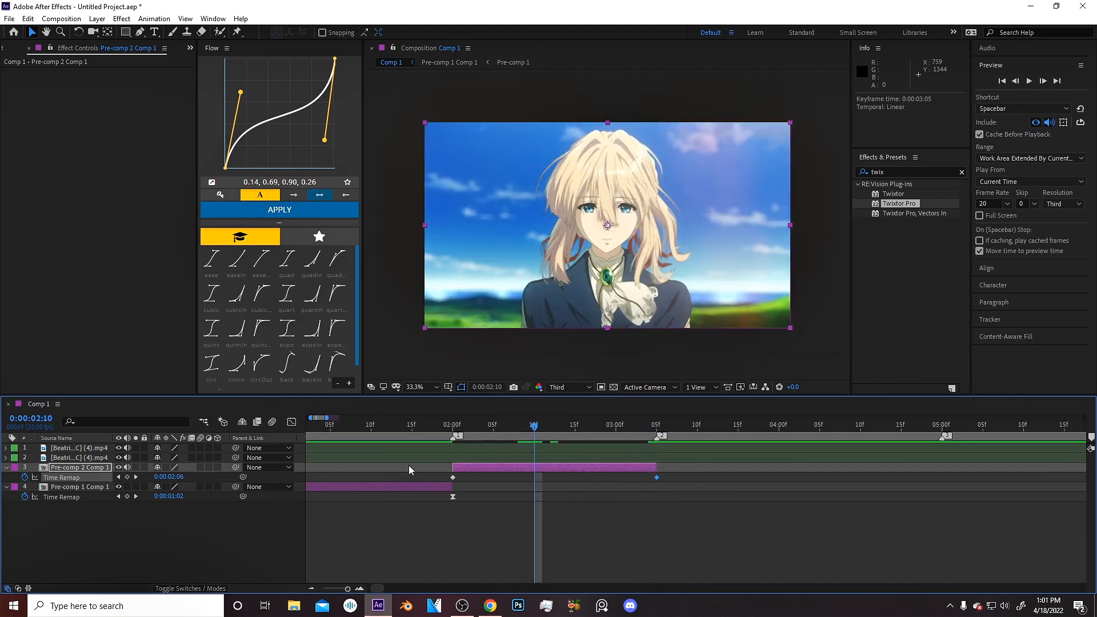
pyautogui.moveTo(667, 474); pyautogui.dragTo(434, 489)
pyautogui.press('F9')
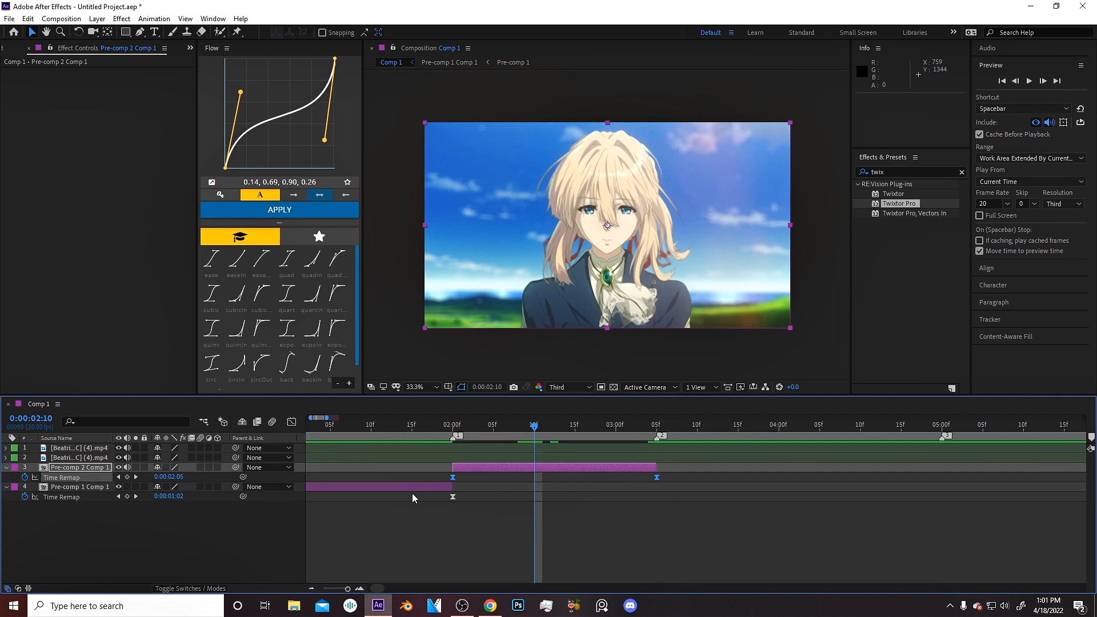
# Steepen the Time Remap speed curve of Pre-comp 2 Comp 1 in the Graph Editor by adjusting both keyframe handles.
pyautogui.click(292, 422)
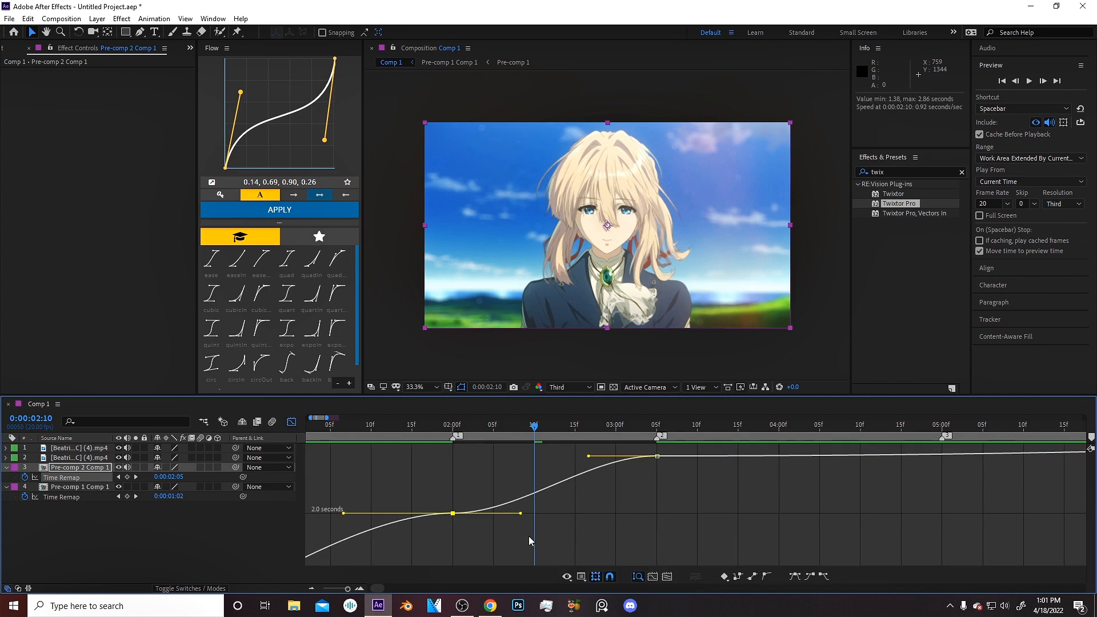
pyautogui.moveTo(521, 516); pyautogui.dragTo(473, 487)
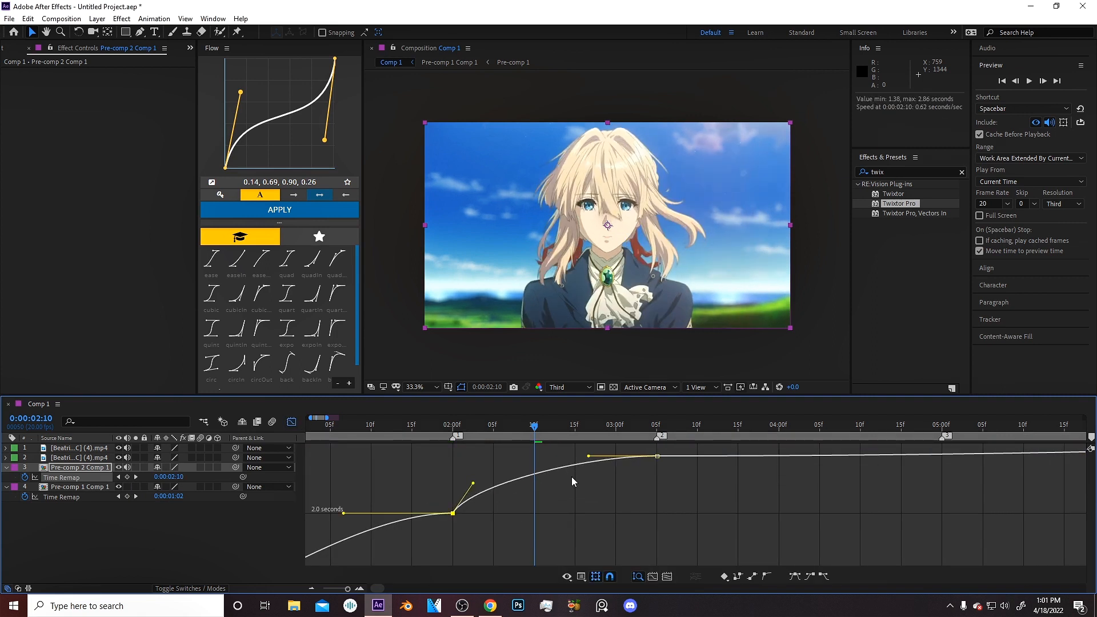
pyautogui.moveTo(589, 456); pyautogui.dragTo(403, 436)
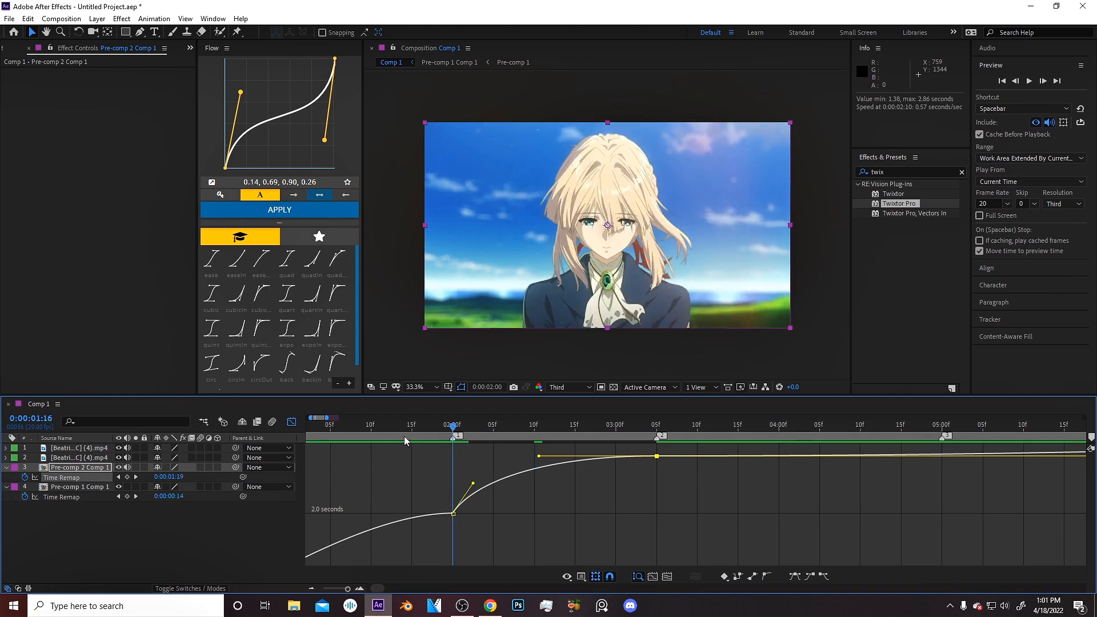
pyautogui.click(292, 422)
# Set the work area end at 4:04 and preview the composition around the transition.
pyautogui.click(812, 425)
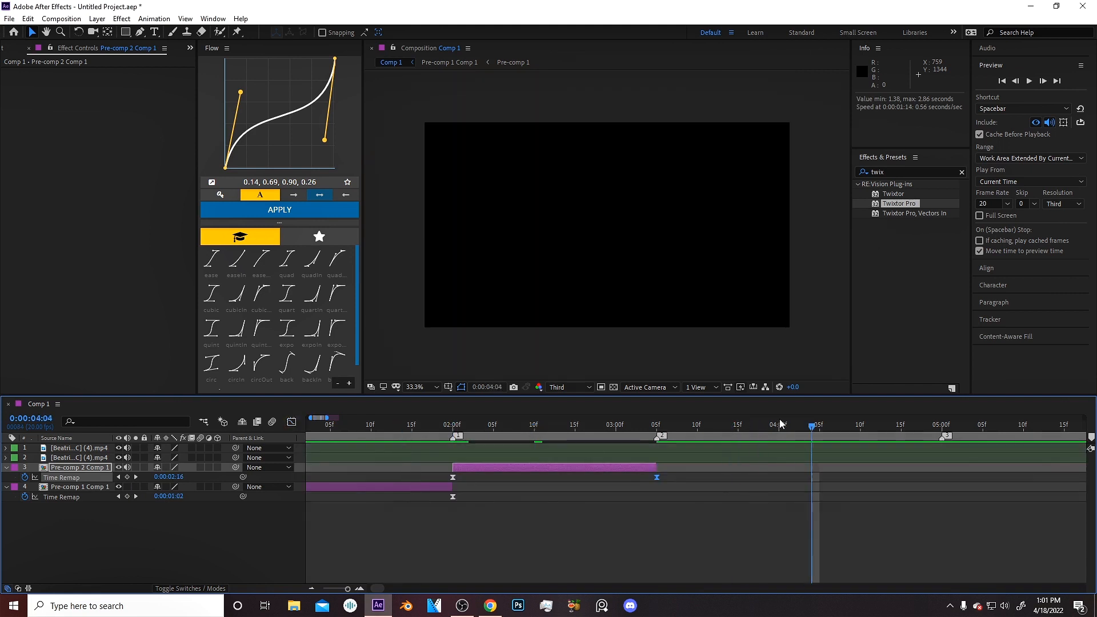
pyautogui.press('n')
pyautogui.press('space')
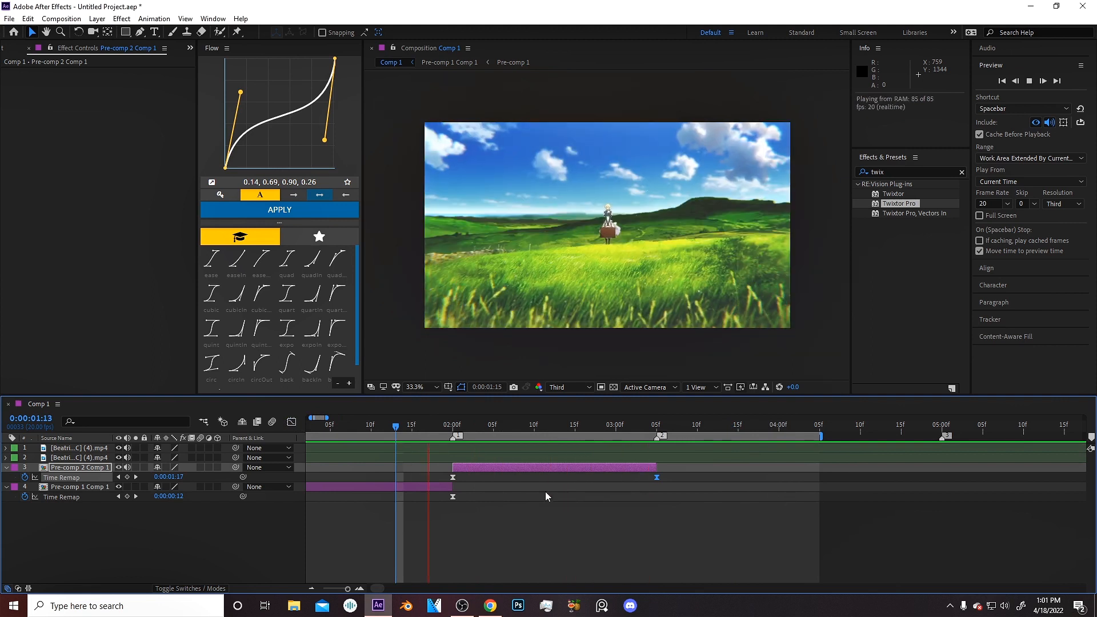
pyautogui.press('space')
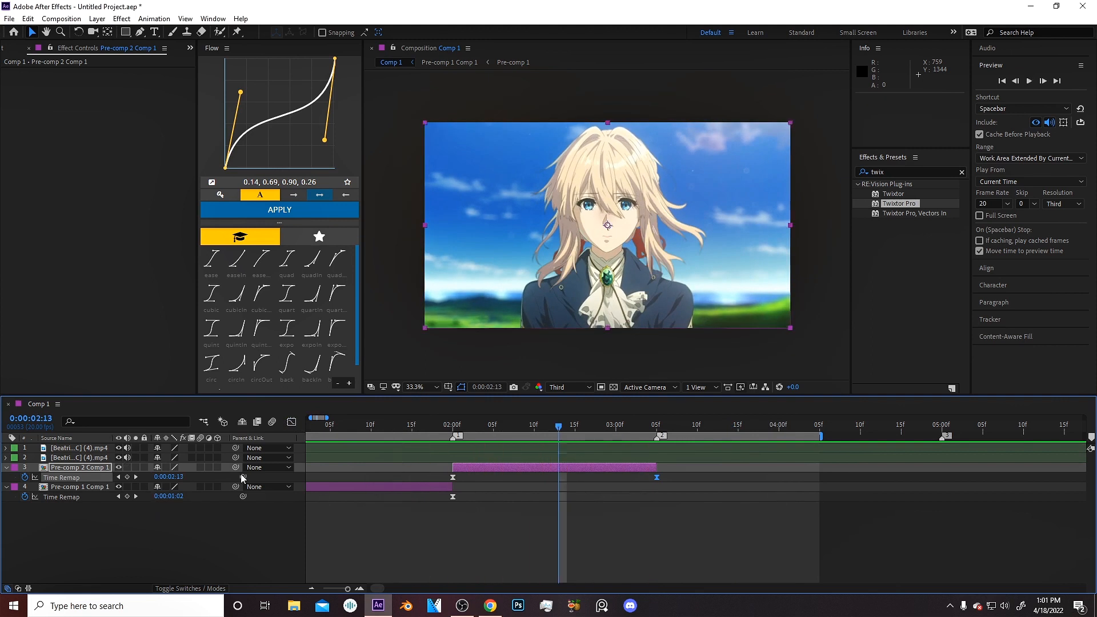
pyautogui.press('space')
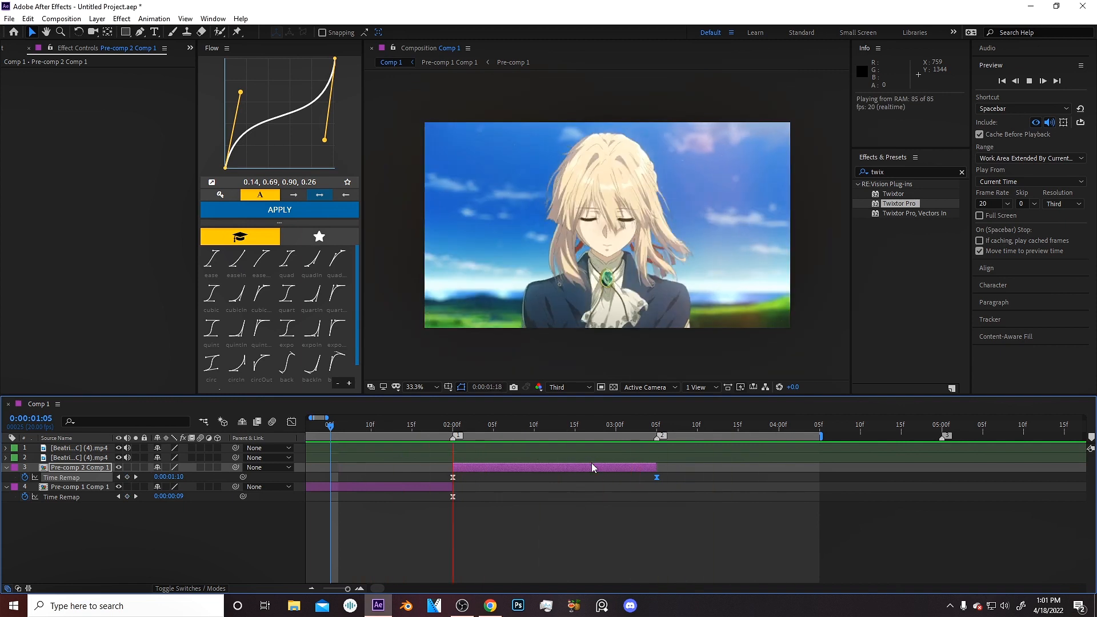
pyautogui.press('space')
pyautogui.moveTo(385, 440); pyautogui.dragTo(365, 450)
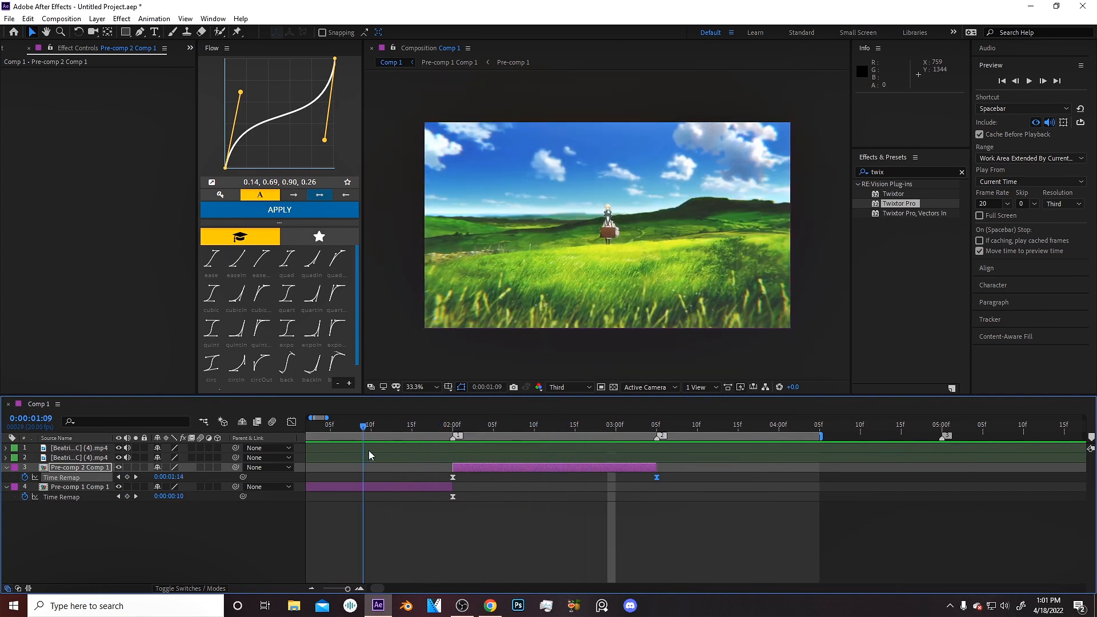
pyautogui.press('space')
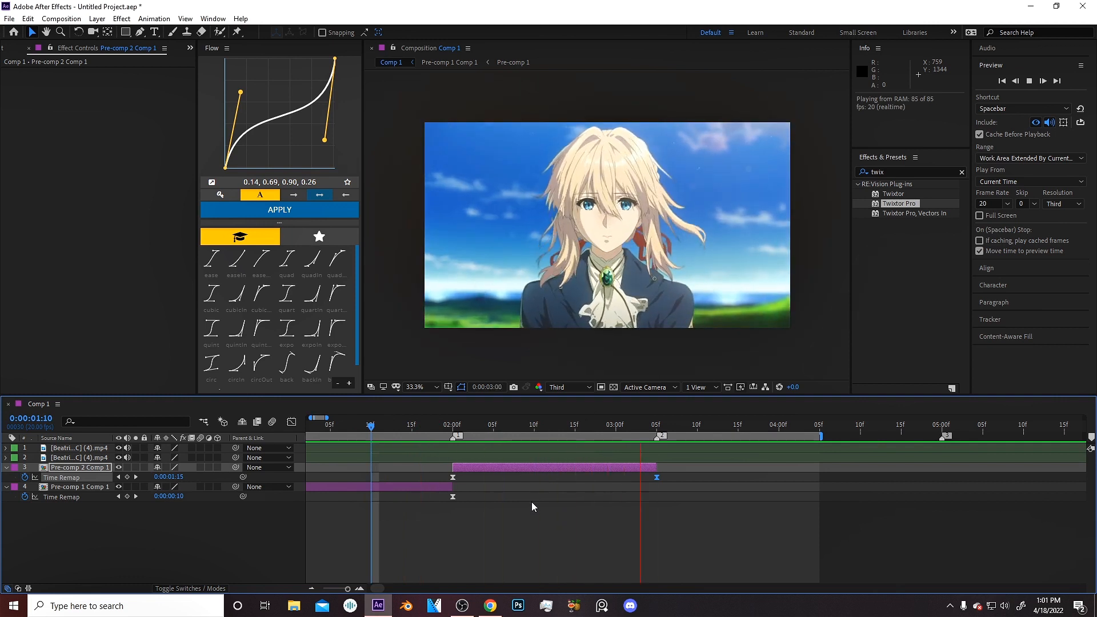
# Extend the work area end to 8:01.
pyautogui.moveTo(471, 419); pyautogui.dragTo(419, 430)
pyautogui.moveTo(527, 427); pyautogui.dragTo(587, 428)
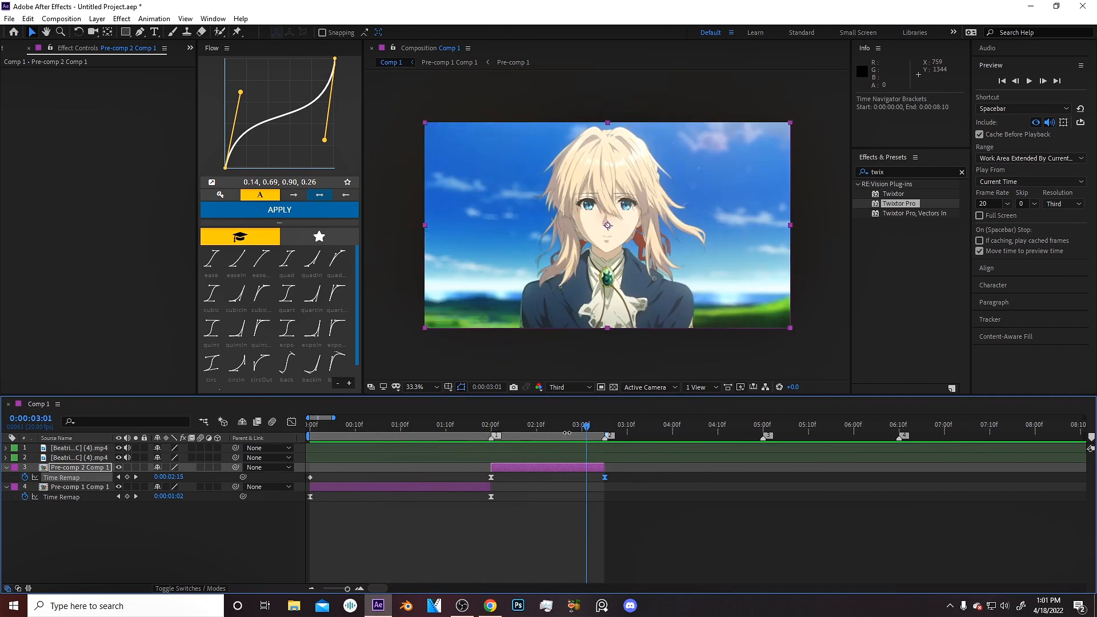
pyautogui.moveTo(332, 418); pyautogui.dragTo(375, 418)
pyautogui.moveTo(618, 433); pyautogui.dragTo(698, 426)
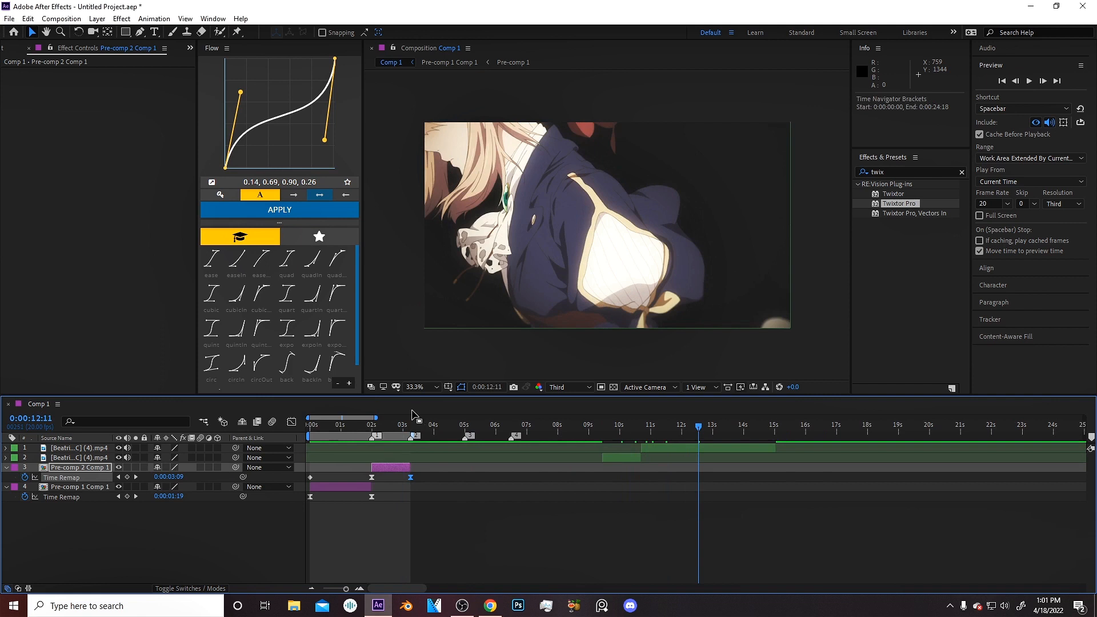
pyautogui.moveTo(419, 425); pyautogui.dragTo(560, 433)
pyautogui.press('n')
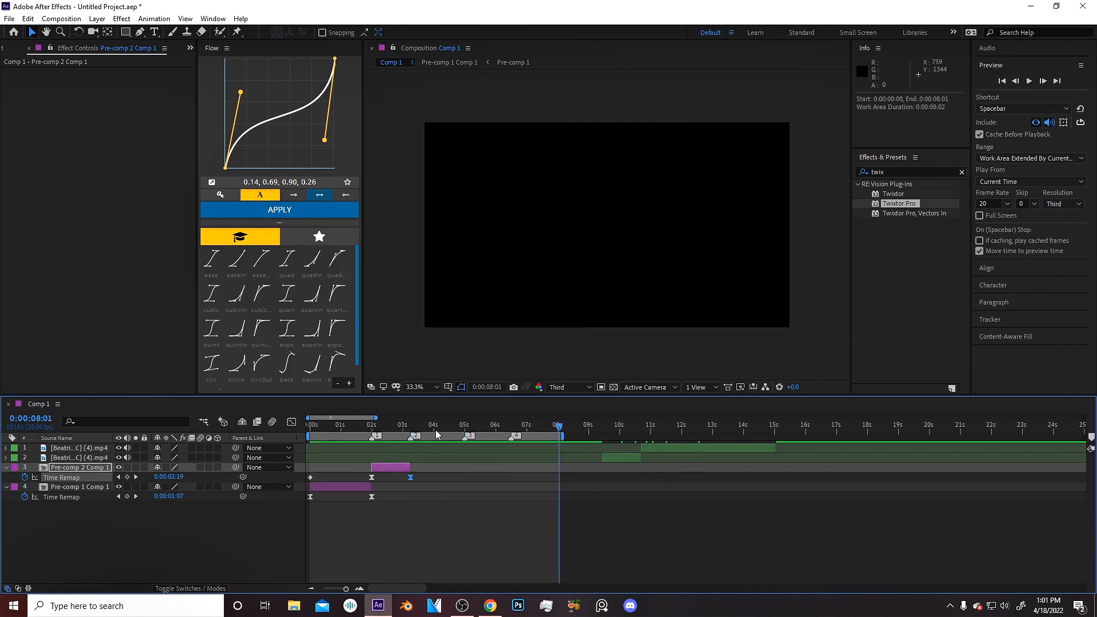
# Slide the second Beatrice clip so it starts at 3:05, where Pre-comp 2 Comp 1 ends.
pyautogui.press('=')
pyautogui.press('=')
pyautogui.press('=')
pyautogui.press('-')
pyautogui.press('-')
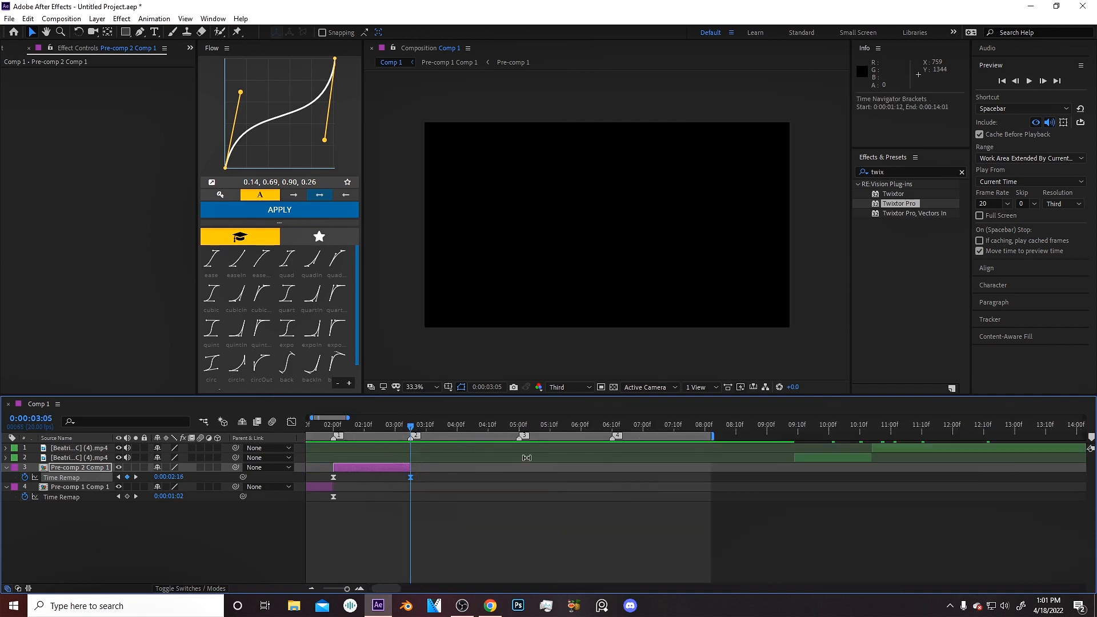
pyautogui.moveTo(814, 458); pyautogui.dragTo(429, 464)
pyautogui.press('=')
# Split the clip into several slices a few frames apart and shift the slices into a staircase.
pyautogui.click(1043, 81)
pyautogui.hotkey('ctrl', 'shift', 'd')
pyautogui.hotkey('ctrl', 'shift', 'd')
pyautogui.click(1043, 81)
pyautogui.hotkey('ctrl', 'shift', 'd')
pyautogui.click(1043, 81)
pyautogui.hotkey('ctrl', 'shift', 'd')
pyautogui.press('=')
pyautogui.moveTo(577, 490); pyautogui.dragTo(506, 489)
pyautogui.moveTo(765, 458); pyautogui.dragTo(572, 458)
# Pre-compose the selected slice layers into a new comp.
pyautogui.keyDown('shift'); pyautogui.click(433, 554); pyautogui.keyUp('shift')
pyautogui.hotkey('ctrl', 'shift', 'c')
pyautogui.press('Return')
pyautogui.press('-')
# Apply Twixtor Pro to the new pre-comp and pre-compose it again.
pyautogui.doubleClick(899, 204)
pyautogui.hotkey('ctrl', 'shift', 'c')
pyautogui.press('Return')
# Enable time remapping on Pre-comp 3 Comp 1 and move its last keyframe to 4:00.
pyautogui.hotkey('ctrl', 'alt', 't')
pyautogui.moveTo(375, 426); pyautogui.dragTo(587, 471)
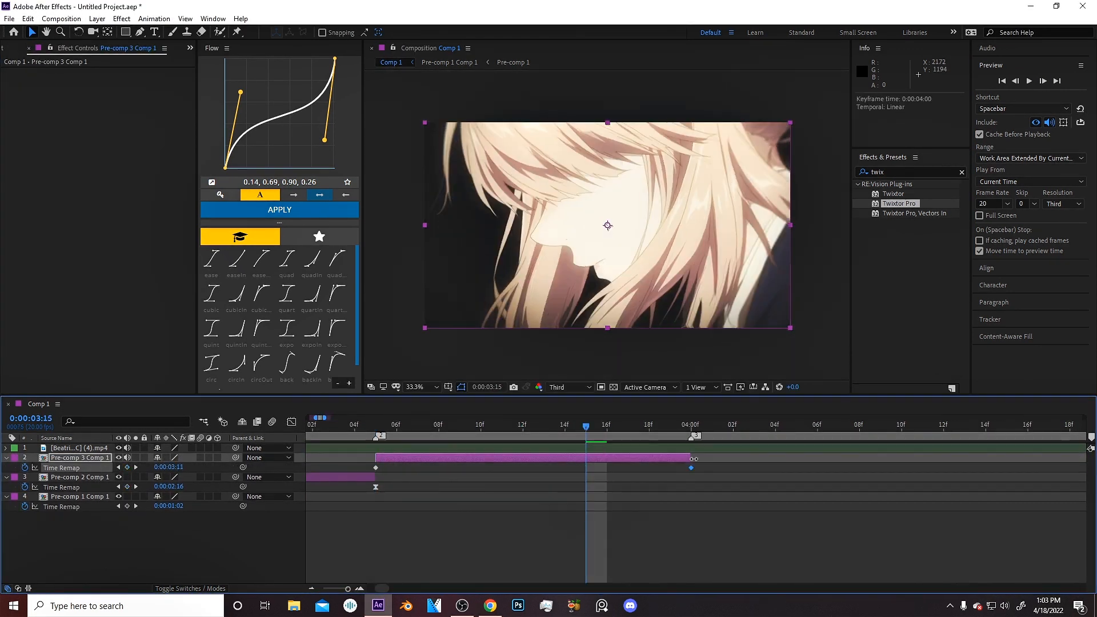
# Reshape the Time Remap speed curve of Pre-comp 3 Comp 1 in the Graph Editor.
pyautogui.hotkey('shift', 'F3')
pyautogui.moveTo(541, 536); pyautogui.dragTo(483, 490)
pyautogui.press('space')
pyautogui.moveTo(624, 453); pyautogui.dragTo(678, 518)
pyautogui.hotkey('shift', 'F3')
# Split the remaining Beatrice clip into many slices, stepping forward a few frames between cuts.
pyautogui.click(462, 448)
pyautogui.press('=')
pyautogui.click(1043, 81)
pyautogui.hotkey('ctrl', 'shift', 'd')
pyautogui.click(1043, 81)
pyautogui.hotkey('ctrl', 'shift', 'd')
pyautogui.click(1043, 82)
pyautogui.hotkey('ctrl', 'shift', 'd')
pyautogui.click(1043, 81)
pyautogui.hotkey('ctrl', 'shift', 'd')
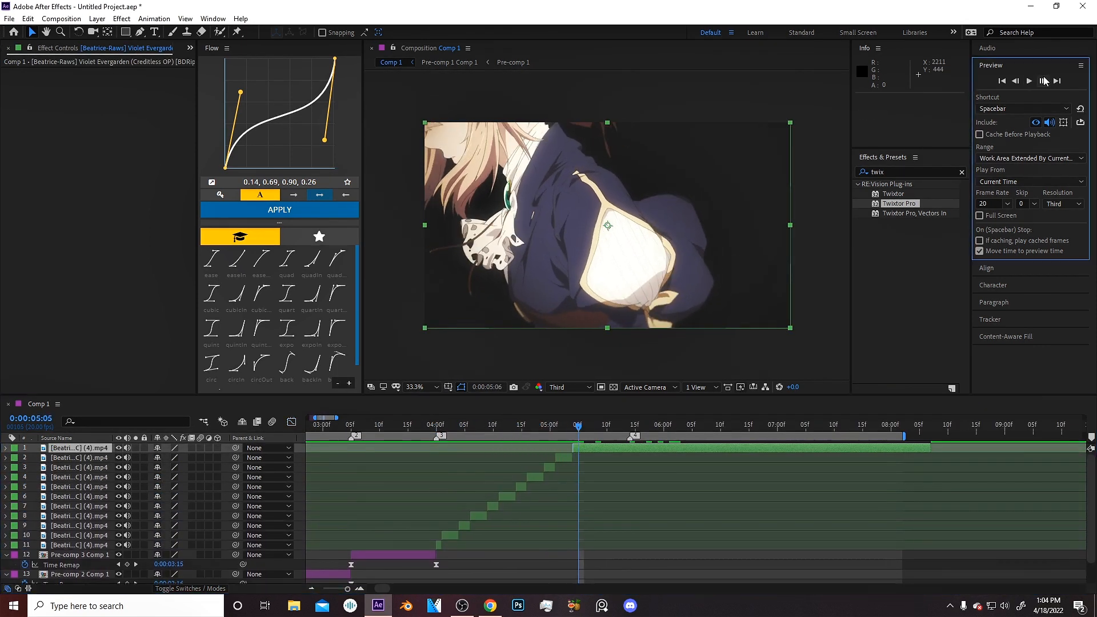
pyautogui.click(1043, 81)
pyautogui.hotkey('ctrl', 'shift', 'd')
pyautogui.click(1043, 81)
pyautogui.hotkey('ctrl', 'shift', 'd')
pyautogui.click(1043, 81)
pyautogui.hotkey('ctrl', 'shift', 'd')
pyautogui.click(1043, 81)
pyautogui.hotkey('ctrl', 'shift', 'd')
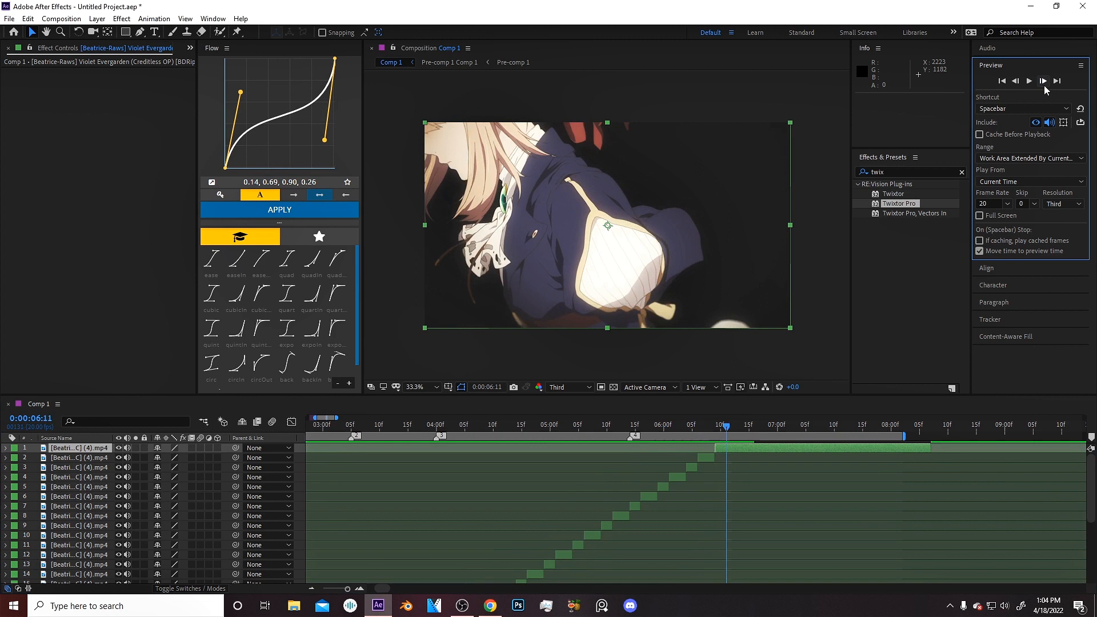
# Slide the upper slices left so they form a tighter staircase starting at 4:00.
pyautogui.click(436, 426)
pyautogui.press('=')
pyautogui.moveTo(600, 545); pyautogui.dragTo(510, 545)
pyautogui.moveTo(624, 535); pyautogui.dragTo(521, 535)
pyautogui.moveTo(657, 525); pyautogui.dragTo(532, 525)
pyautogui.moveTo(679, 515); pyautogui.dragTo(544, 516)
pyautogui.moveTo(794, 477); pyautogui.dragTo(589, 477)
pyautogui.scroll(3, 623, 474)
pyautogui.moveTo(952, 496); pyautogui.dragTo(635, 495)
# Pre-compose the slice layers into a new comp.
pyautogui.hotkey('ctrl', 'shift', 'c')
pyautogui.press('-')
pyautogui.moveTo(436, 427)
pyautogui.mouseDown()
pyautogui.moveTo(630, 428)
pyautogui.moveTo(436, 428)
pyautogui.mouseUp()
# Apply Twixtor Pro to the new pre-comp and pre-compose it again.
pyautogui.doubleClick(899, 203)
pyautogui.hotkey('ctrl', 'shift', 'c')
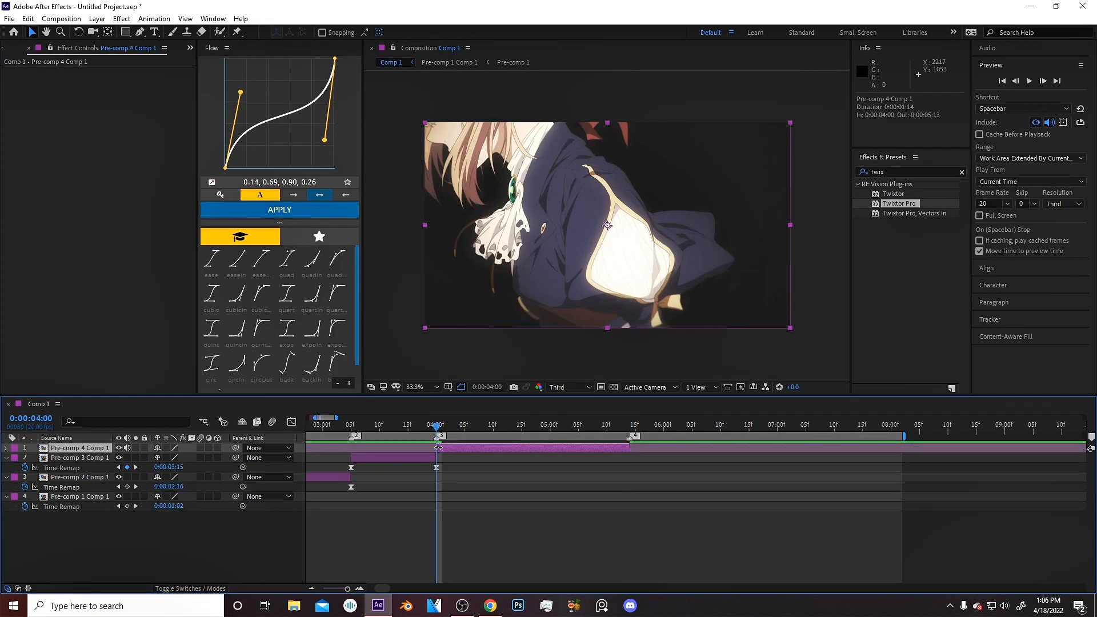
# Enable time remapping on Pre-comp 4 Comp 1 and apply Easy Ease to its Time Remap keyframes.
pyautogui.hotkey('ctrl', 'alt', 't')
pyautogui.click(127, 457)
pyautogui.press('F9')
# Reshape the Time Remap speed curve of Pre-comp 4 Comp 1 in the Graph Editor.
pyautogui.click(291, 421)
pyautogui.moveTo(501, 522); pyautogui.dragTo(439, 491)
pyautogui.click(292, 421)
# Set the work area end at Pre-comp 4 Comp 1's out point.
pyautogui.press('o')
pyautogui.press('n')
pyautogui.press('-')
pyautogui.click(551, 510)
pyautogui.moveTo(346, 417); pyautogui.dragTo(368, 417)
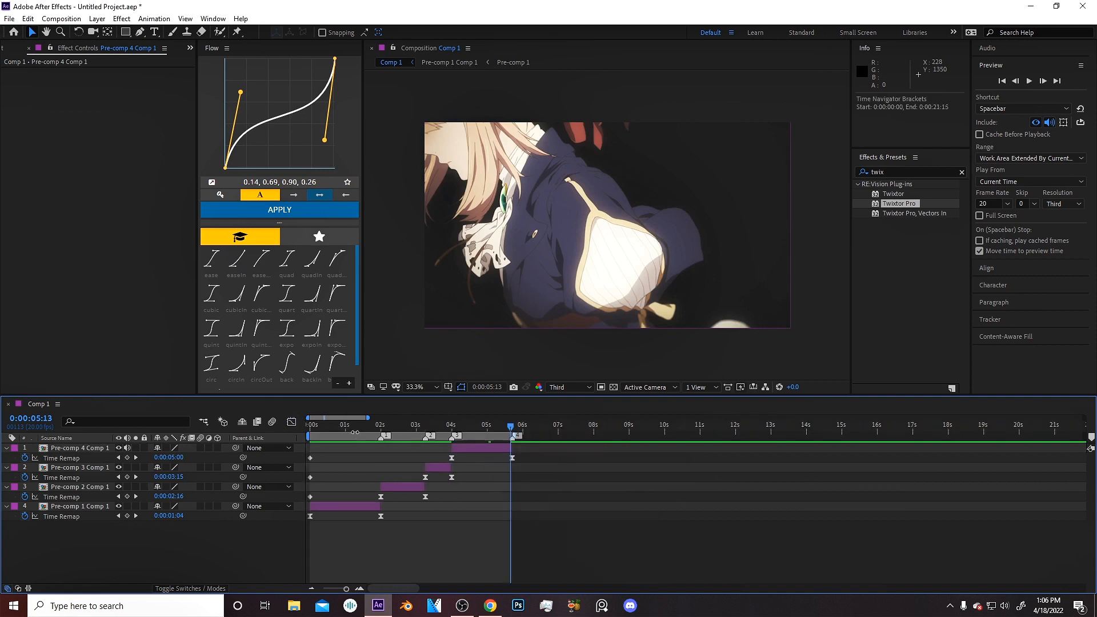
# Enable Cache Before Playback and preview the whole composition from the start.
pyautogui.click(439, 426)
pyautogui.press('space')
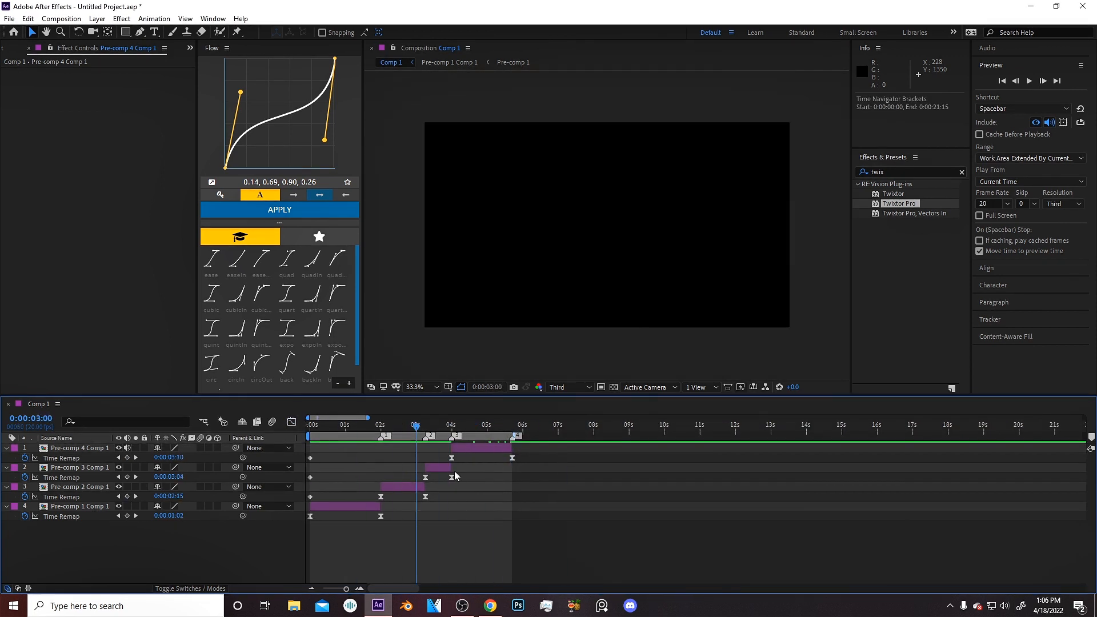
pyautogui.moveTo(340, 427); pyautogui.dragTo(259, 437)
pyautogui.press('=')
pyautogui.press('-')
pyautogui.click(979, 135)
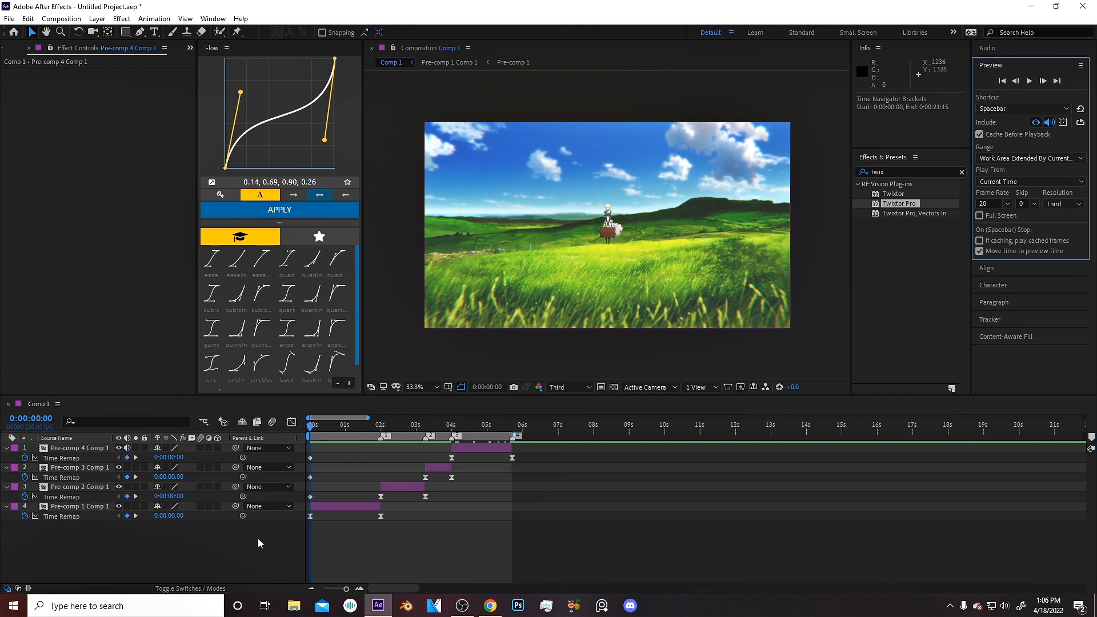
pyautogui.click(129, 449)
pyautogui.press('space')
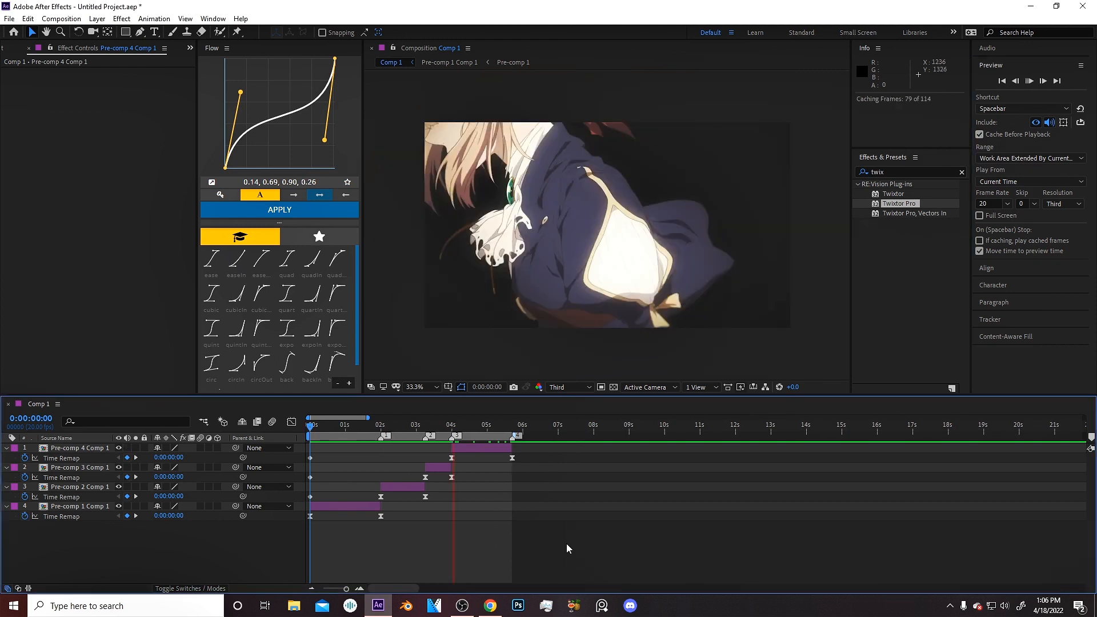